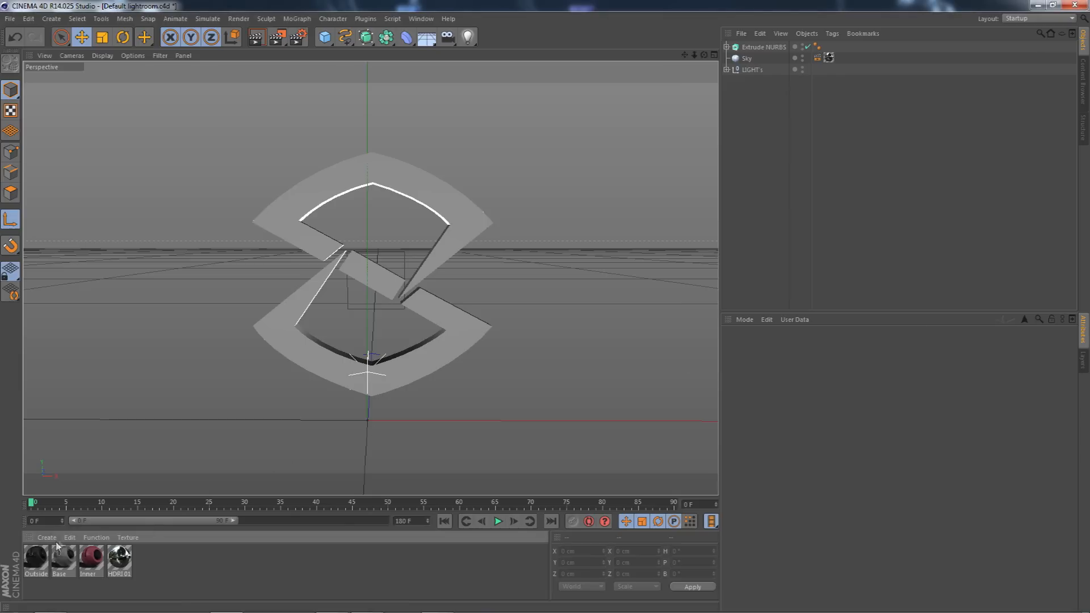
Rename the spline inside the Extrude NURBS object as "Sesohq Logo".
click(46, 567)
click(272, 559)
click(761, 47)
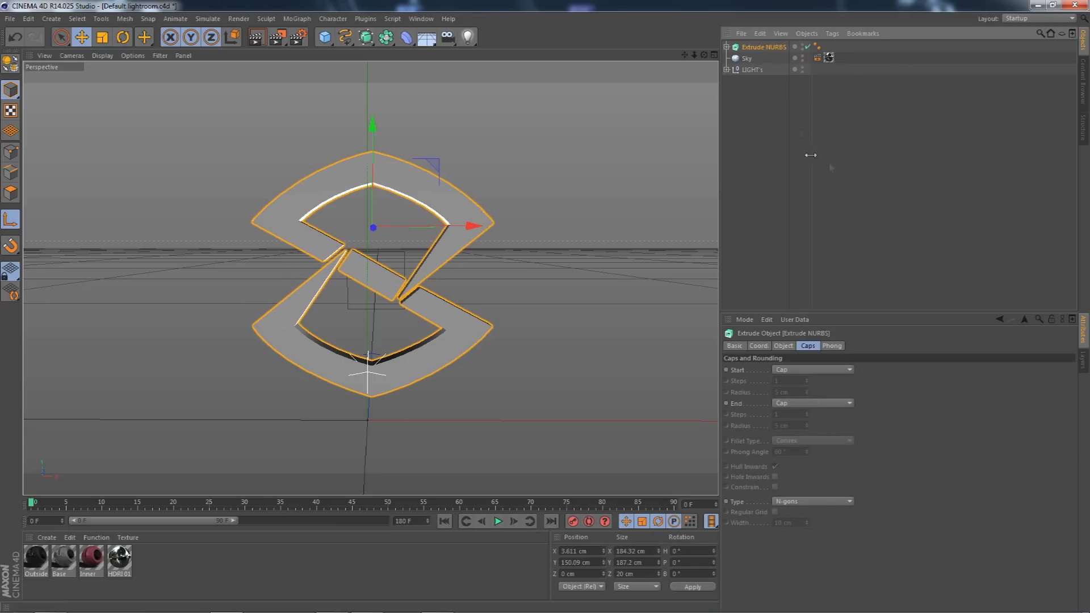
click(783, 345)
click(727, 46)
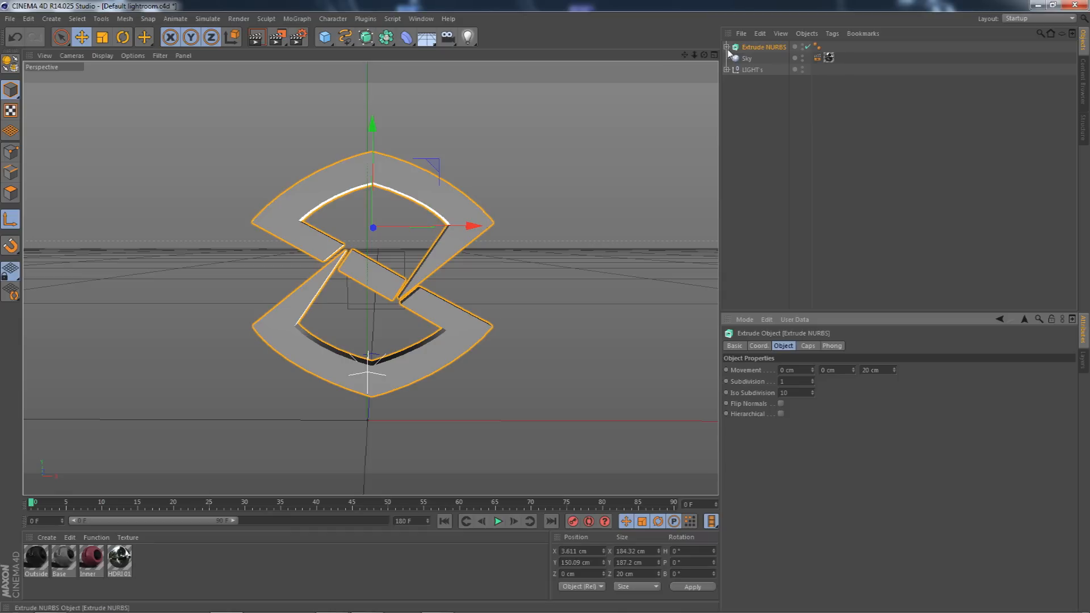
double_click(759, 59)
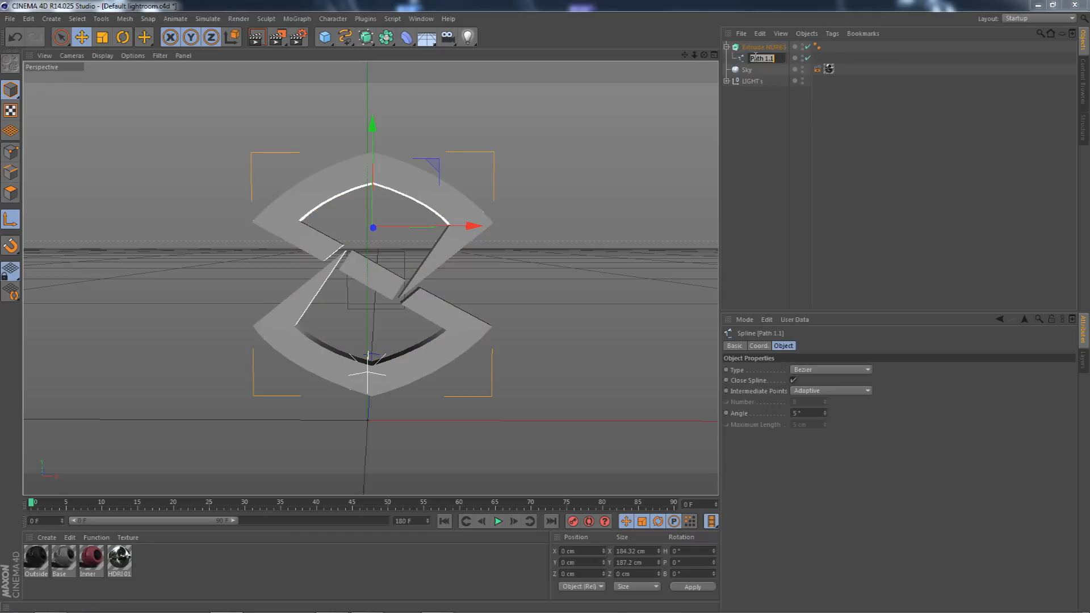
text(Sesohq Logo)
key(Return)
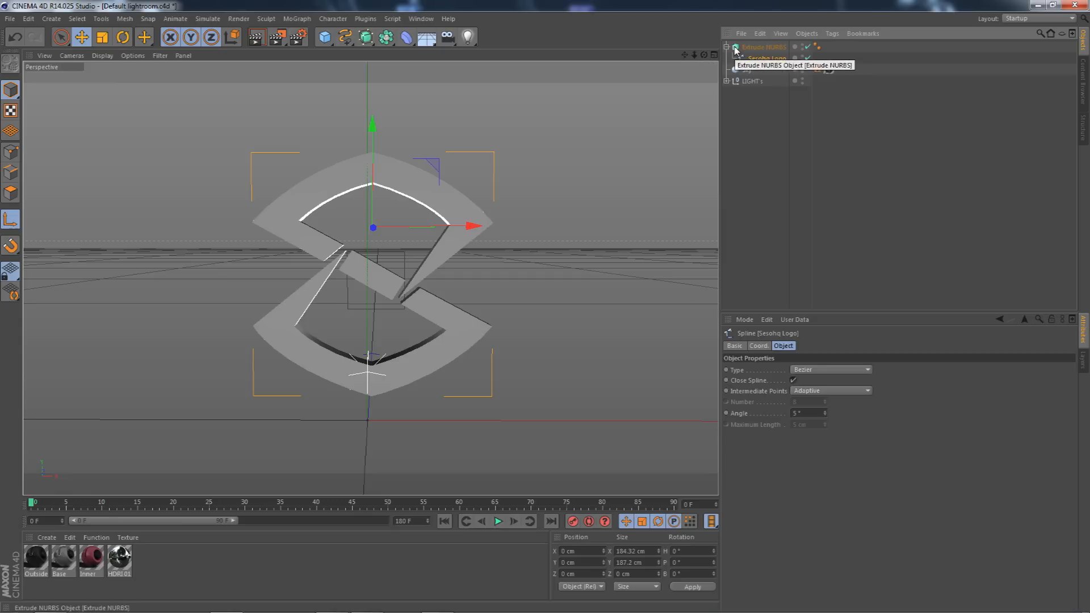
mouse_move(193, 607)
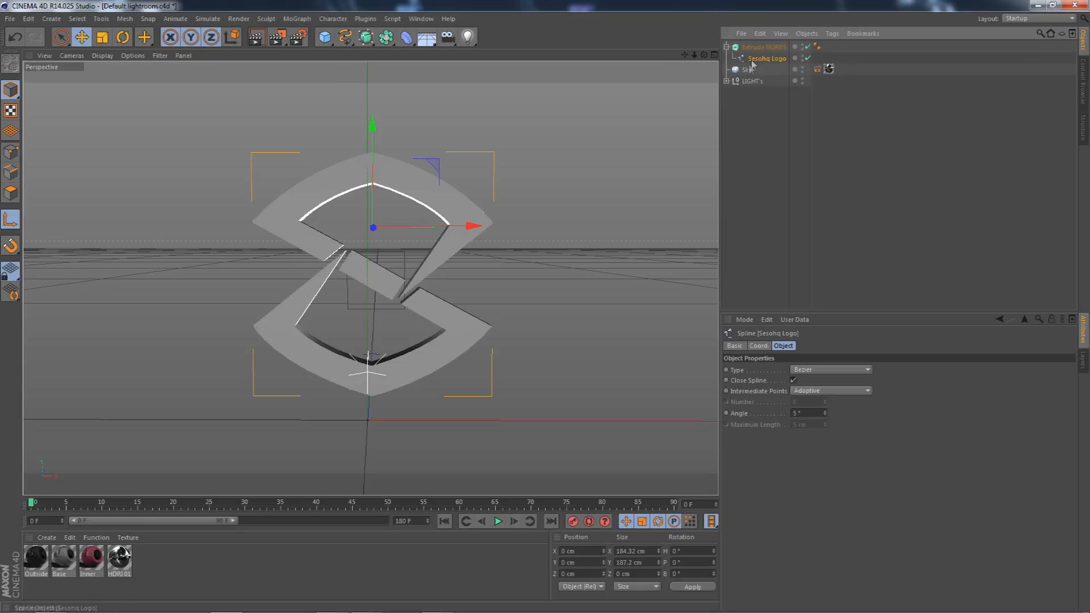
Set the logo's Extrude NURBS depth to 50 cm along Z.
drag(755, 59, 693, 62)
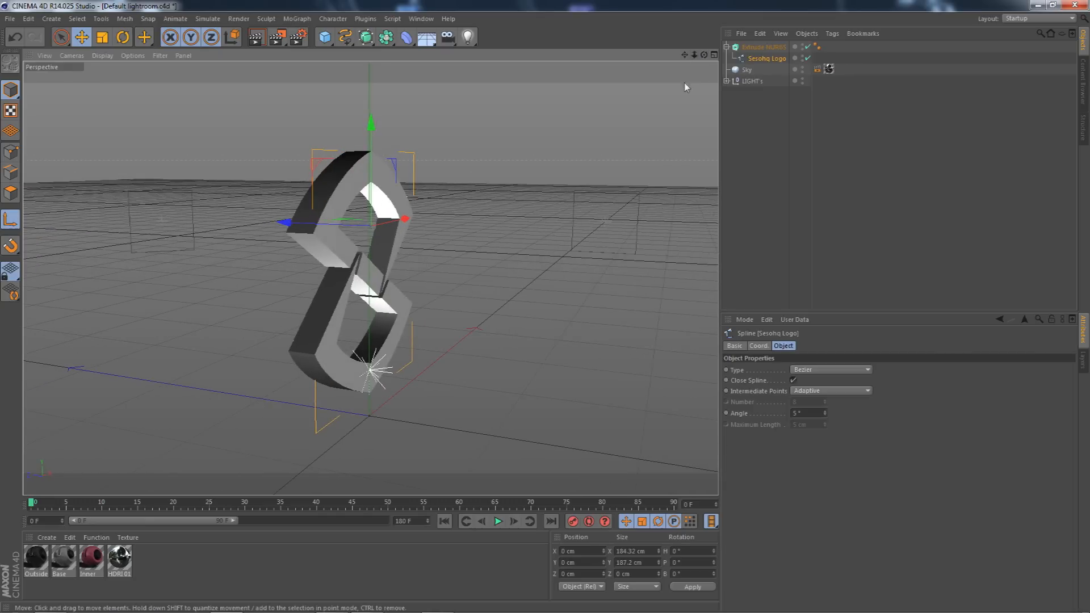
click(726, 47)
click(755, 47)
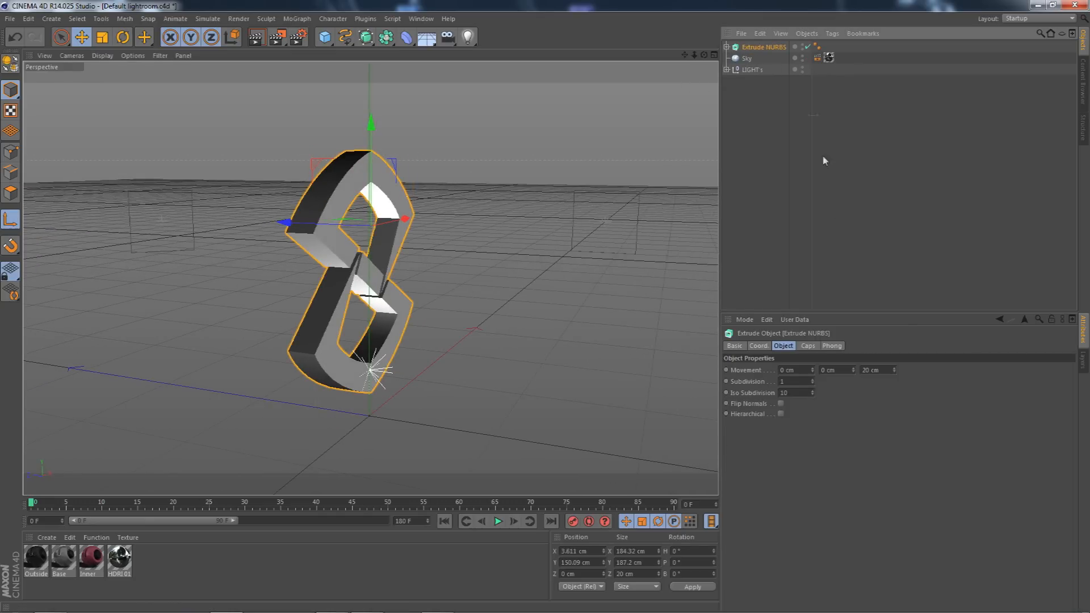
double_click(879, 369)
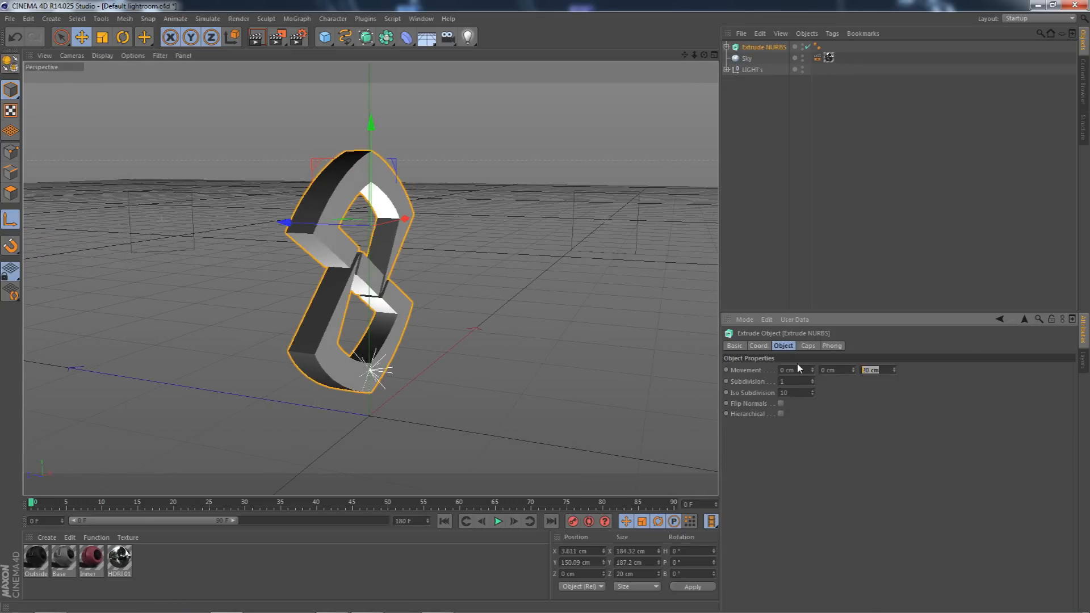
text(50)
key(Return)
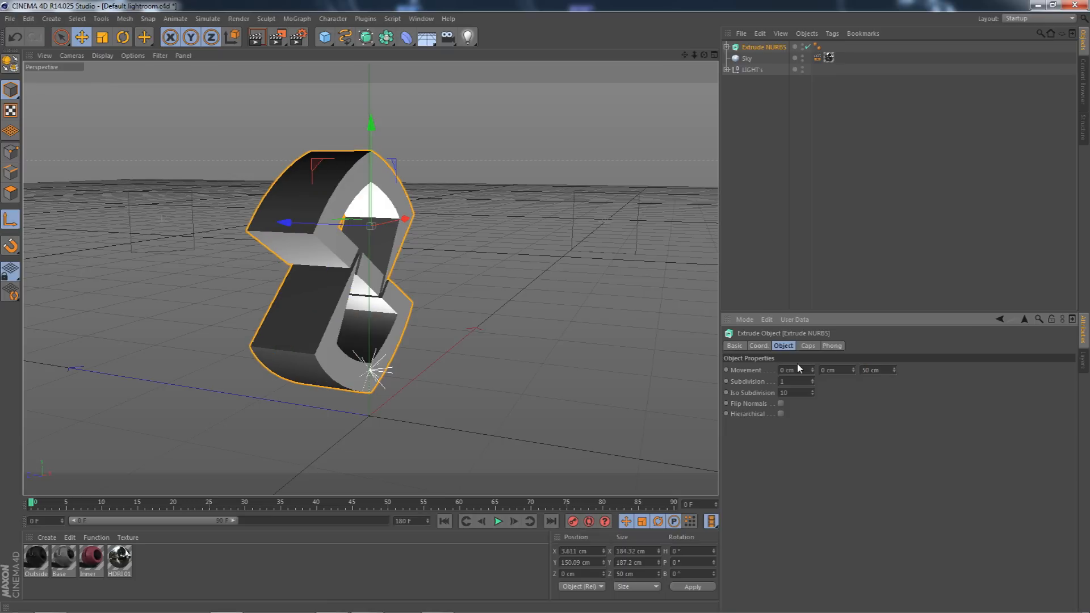
mouse_move(704, 55)
mouse_down()
mouse_move(664, 56)
mouse_move(715, 52)
mouse_up()
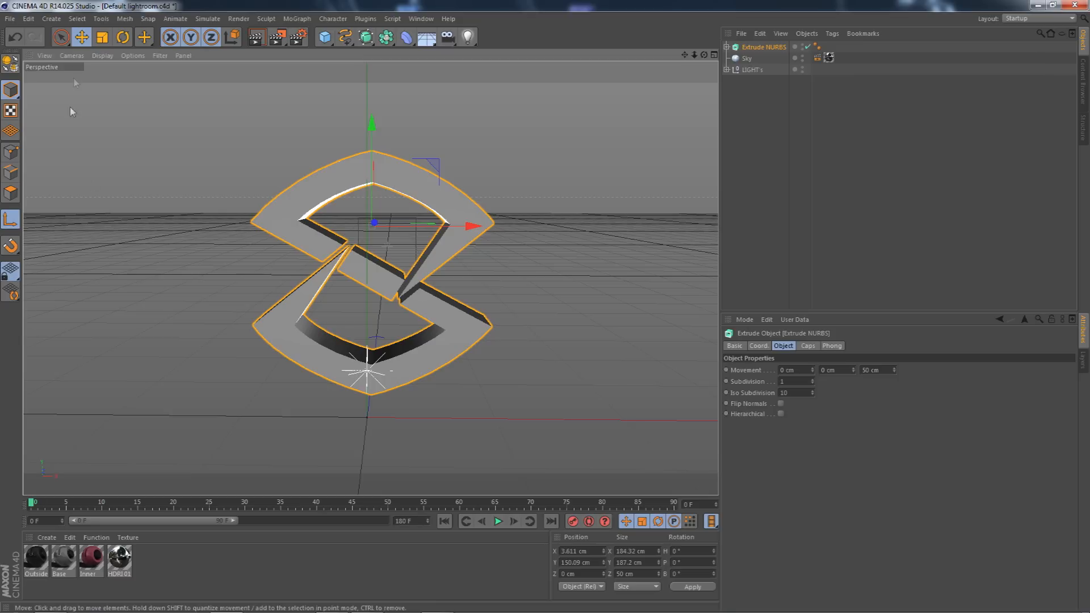
Lower only the Extrude NURBS axis to the logo's vertical centre, at about Y 106 cm.
click(14, 223)
click(14, 223)
drag(371, 124, 372, 174)
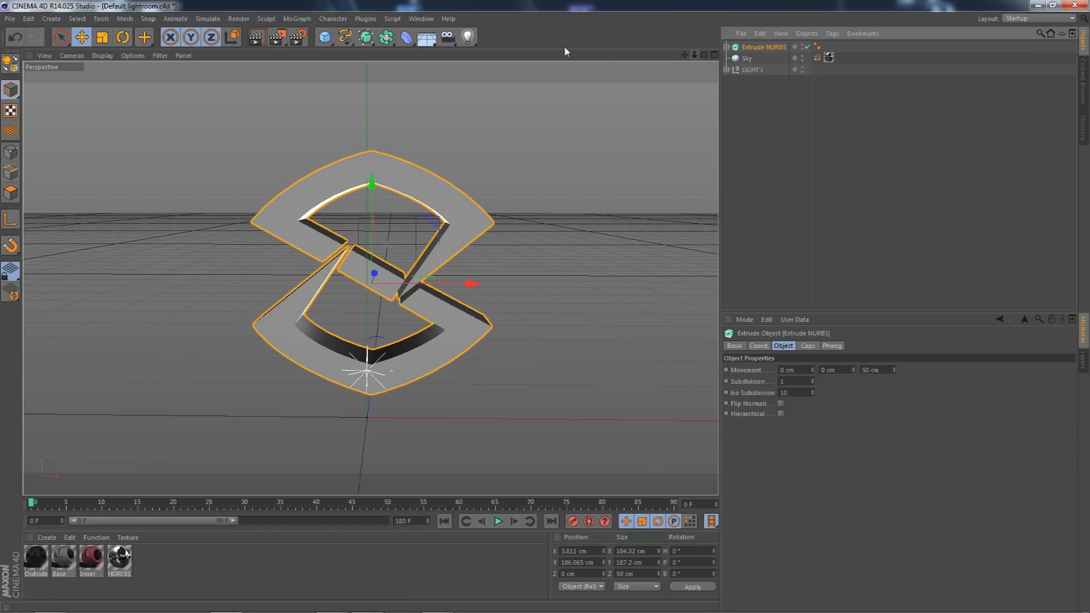
Add a camera to the scene and place it below the lights group in the object hierarchy.
drag(467, 38, 491, 58)
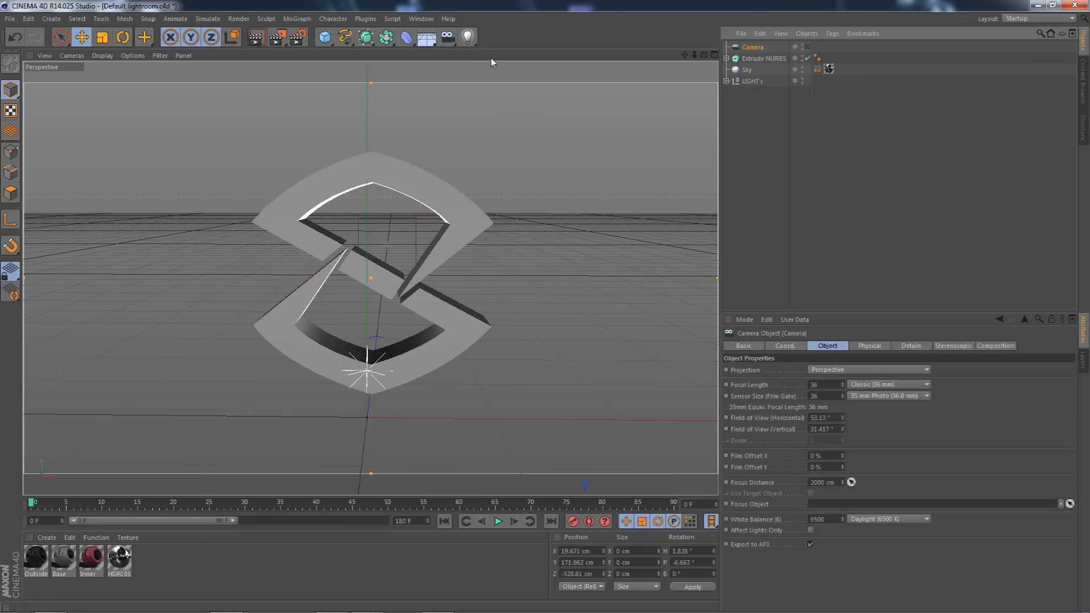
drag(759, 60, 759, 85)
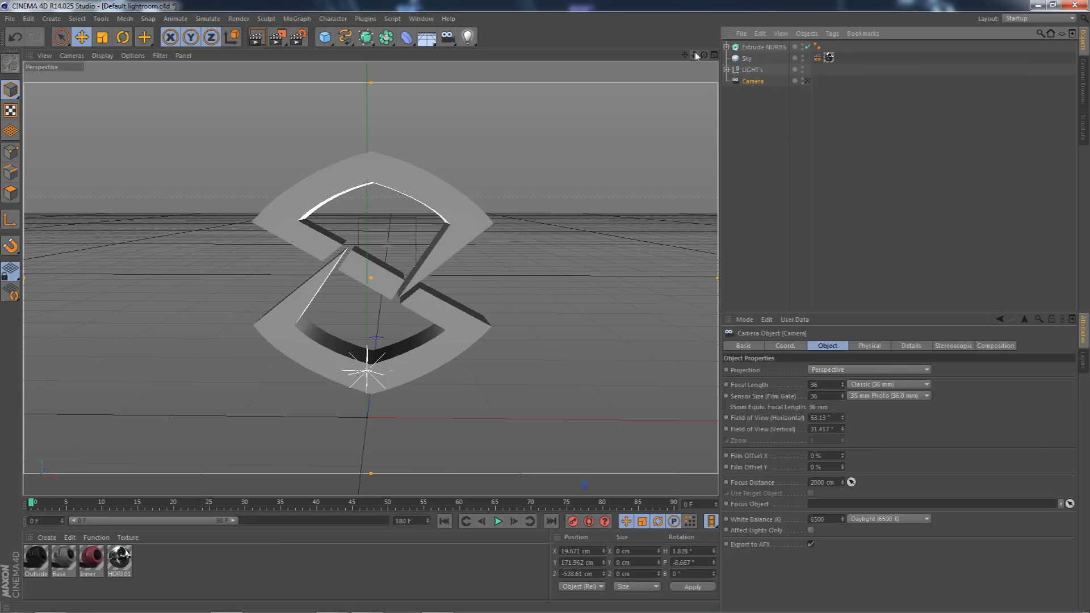
drag(695, 53, 694, 54)
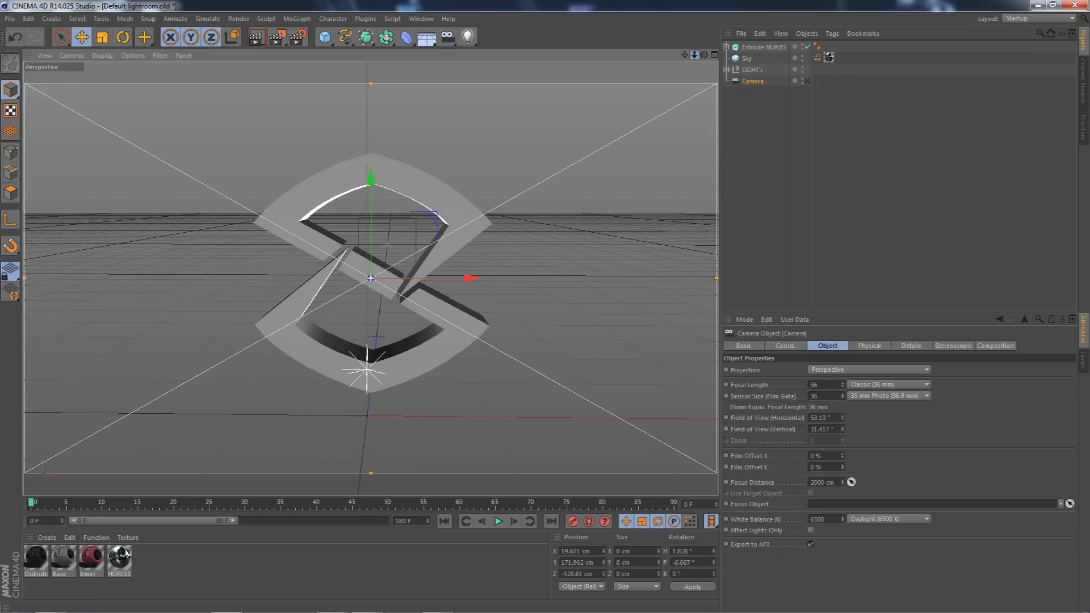
click(763, 46)
mouse_move(694, 55)
mouse_down()
mouse_move(705, 51)
mouse_move(683, 48)
mouse_move(689, 13)
mouse_move(706, 54)
mouse_move(682, 76)
mouse_move(714, 61)
mouse_move(704, 53)
mouse_up()
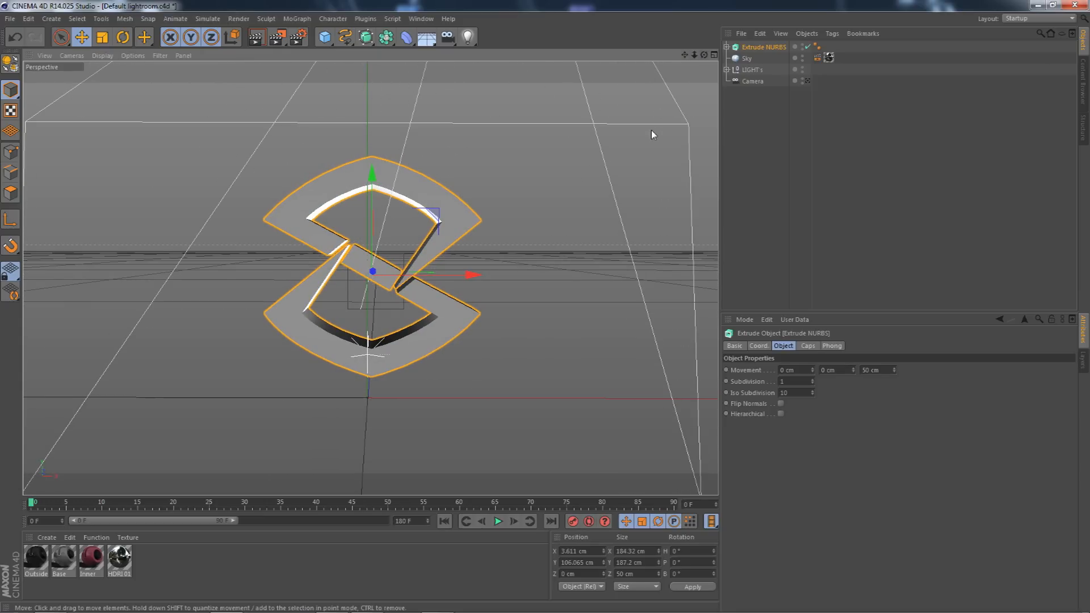
Record a keyframe for the camera and move it to frame 85 on the timeline.
click(748, 82)
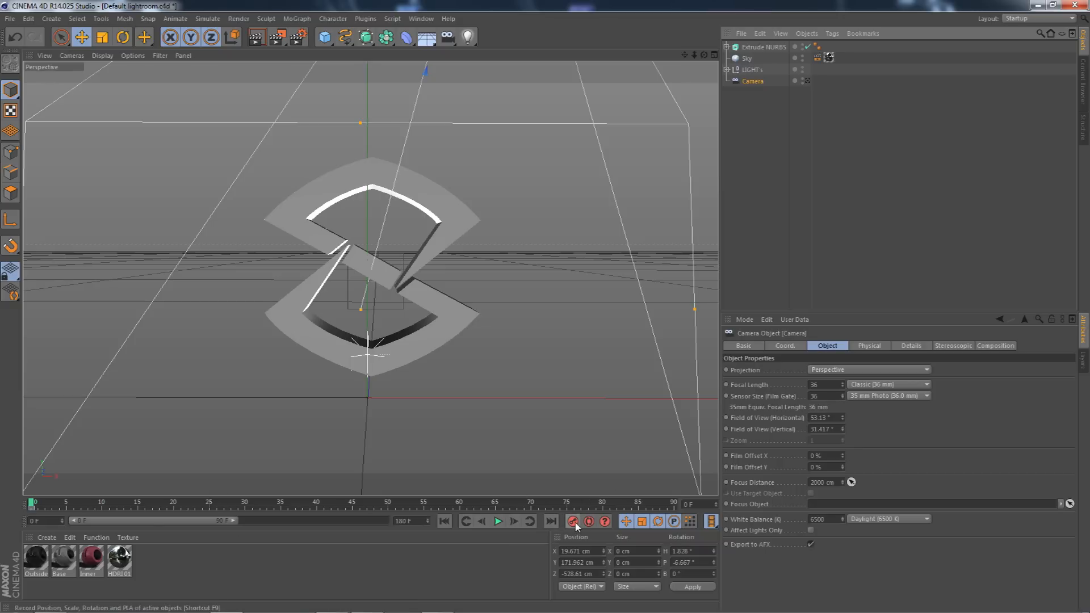
drag(160, 508, 638, 508)
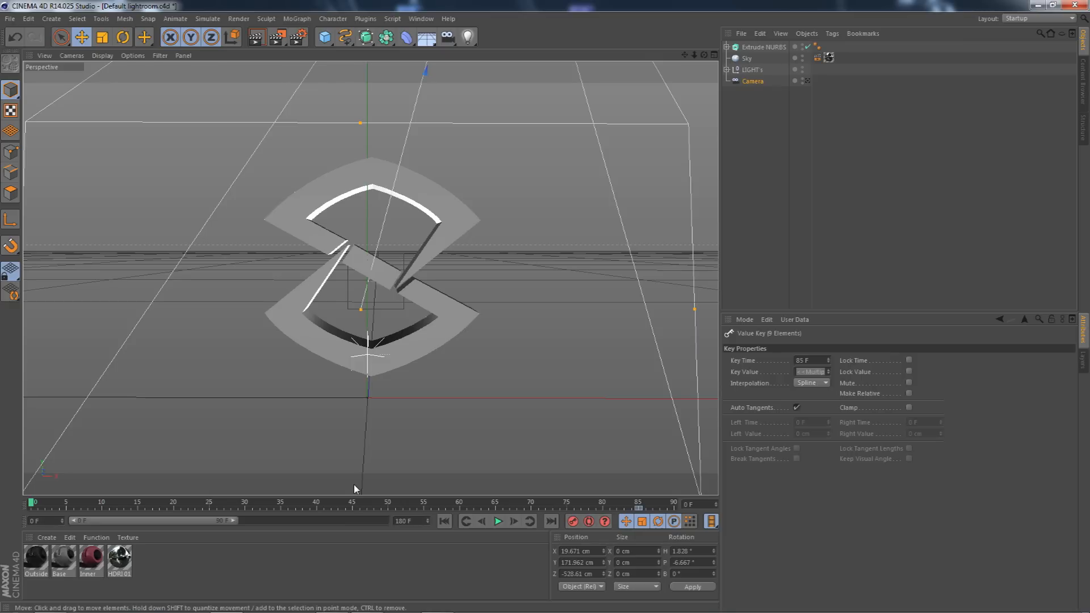
click(640, 506)
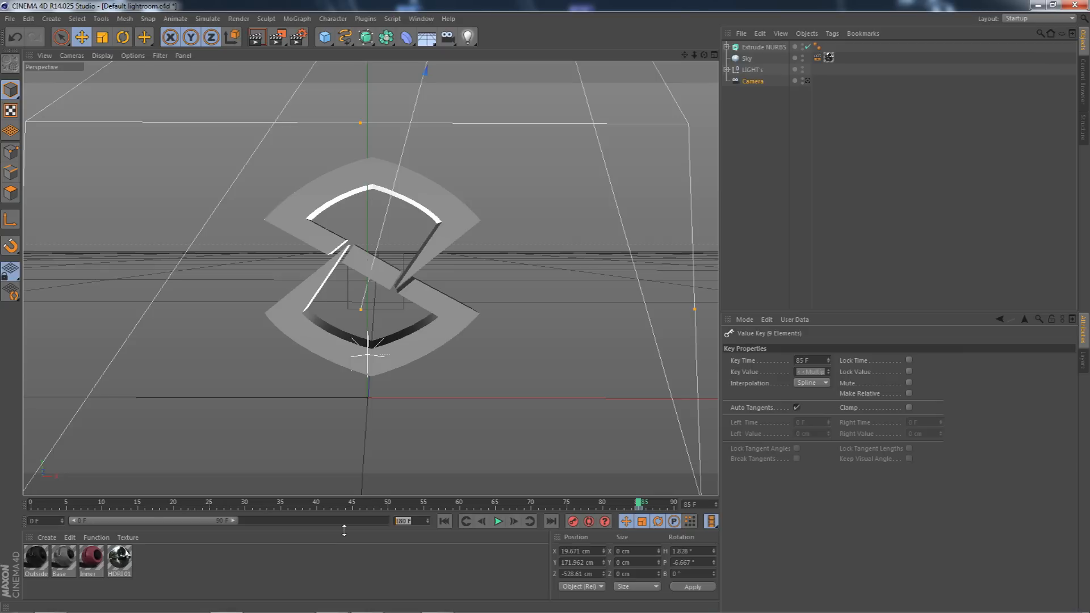
drag(33, 506, 110, 509)
drag(413, 520, 462, 518)
drag(383, 520, 231, 525)
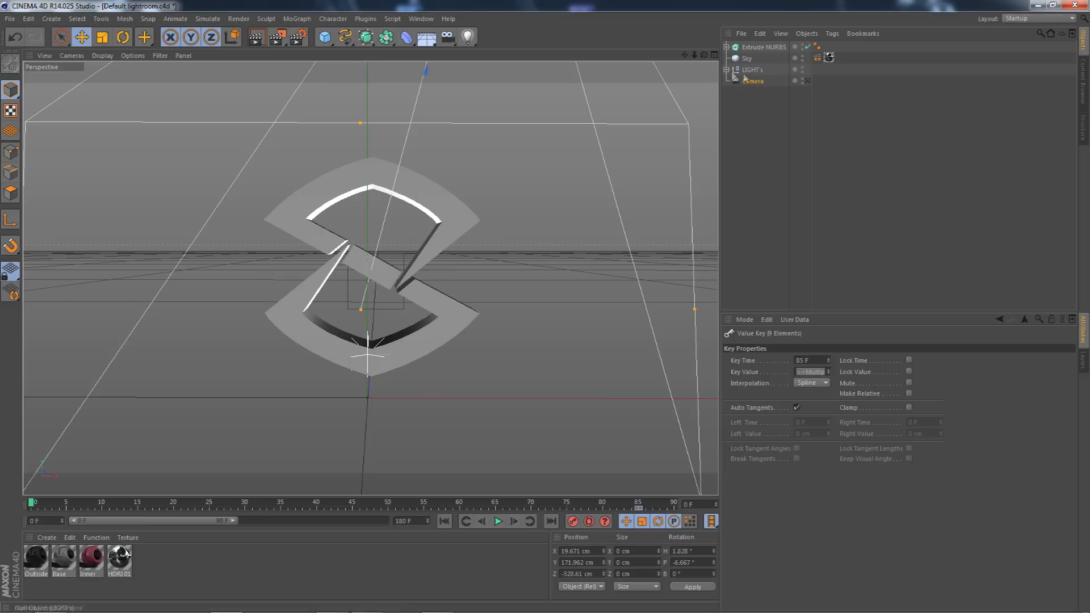
Set both the start and end caps of the Extrude NURBS logo to Fillet Cap.
click(763, 47)
drag(694, 55, 776, 55)
drag(704, 55, 753, 56)
click(812, 346)
click(795, 370)
click(791, 416)
click(793, 404)
click(795, 449)
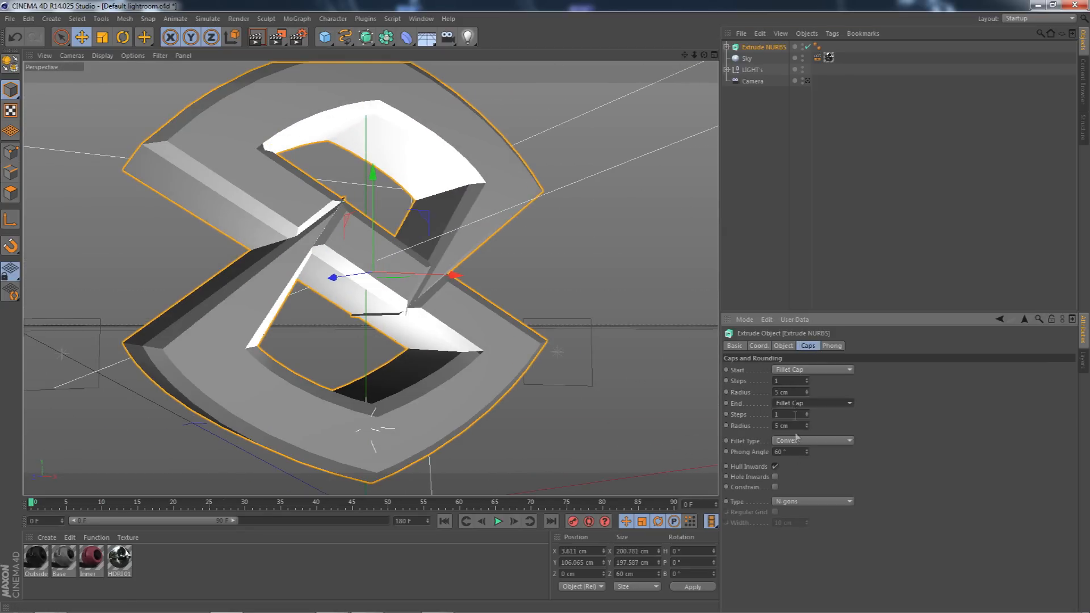
Set the start and end fillet radius of the logo's caps to 1 cm.
drag(798, 393, 655, 416)
text(1)
drag(797, 426, 793, 426)
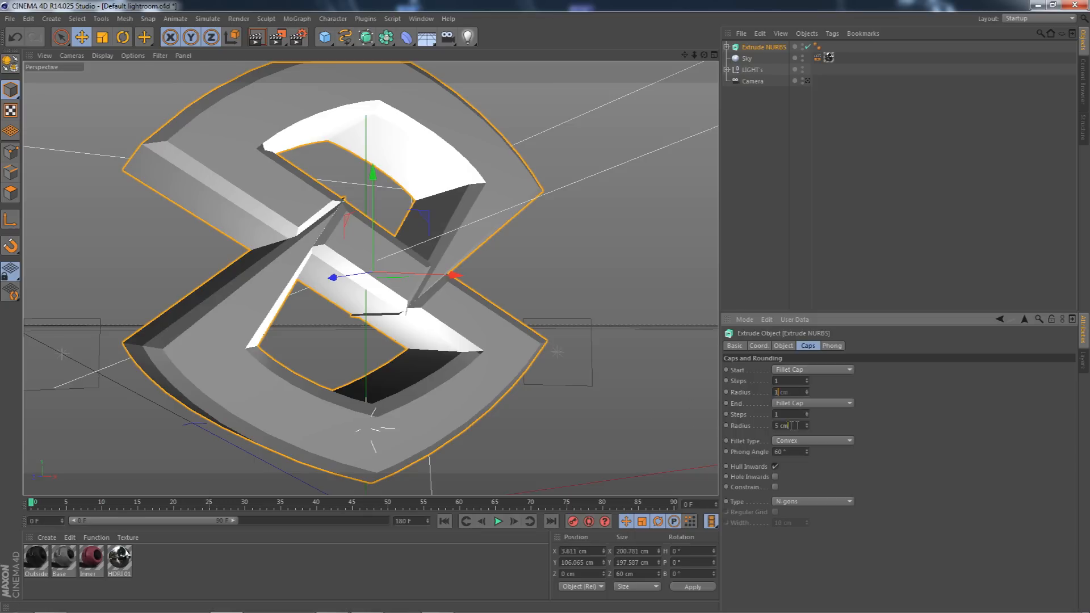
text(1)
key(Return)
click(759, 273)
Duplicate the Extrude NURBS logo object twice.
click(758, 46)
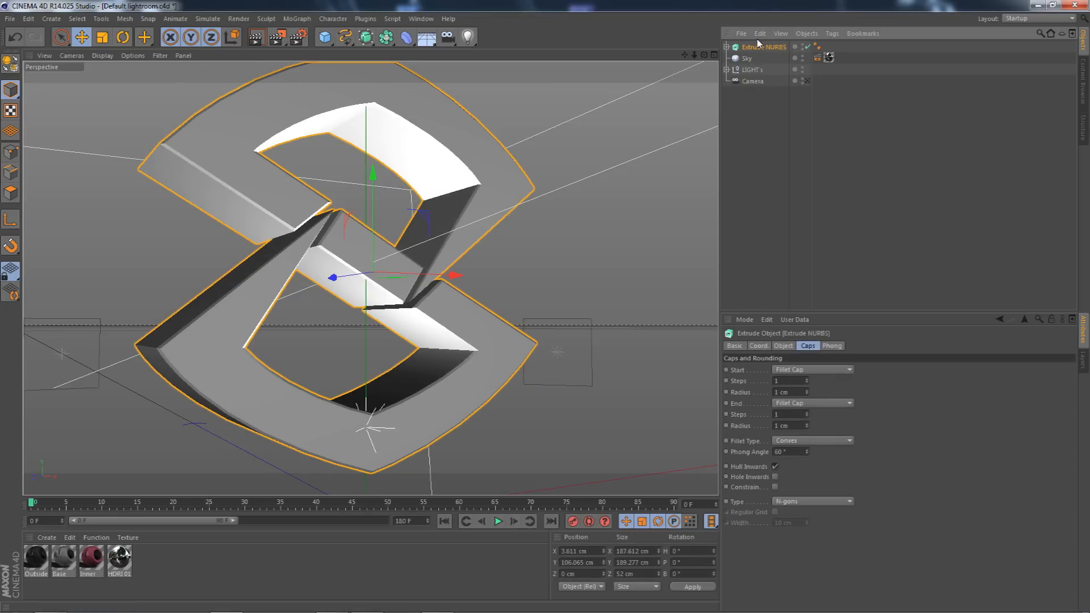
key(ctrl+v)
key(ctrl+v)
Rename the three Extrude NURBS objects 1, 2 and 3 in hierarchy order.
double_click(764, 47)
text(1)
click(764, 59)
double_click(761, 58)
text(2)
key(Return)
click(757, 70)
double_click(756, 69)
text(3)
key(Return)
Disable object 3 and shift object 2 back along Z to about 3 cm.
click(743, 59)
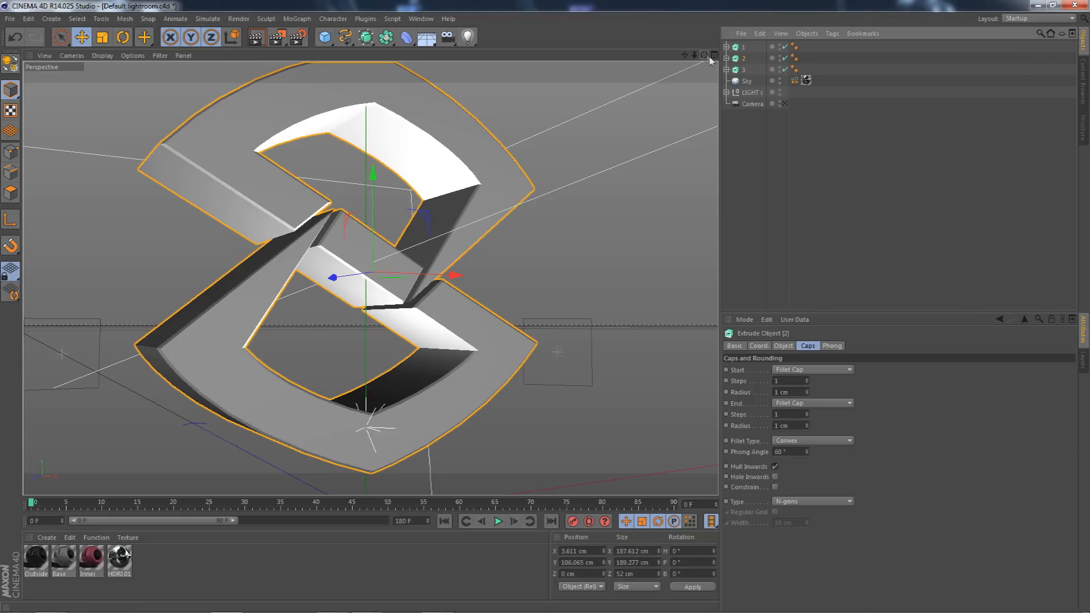
drag(704, 55, 564, 99)
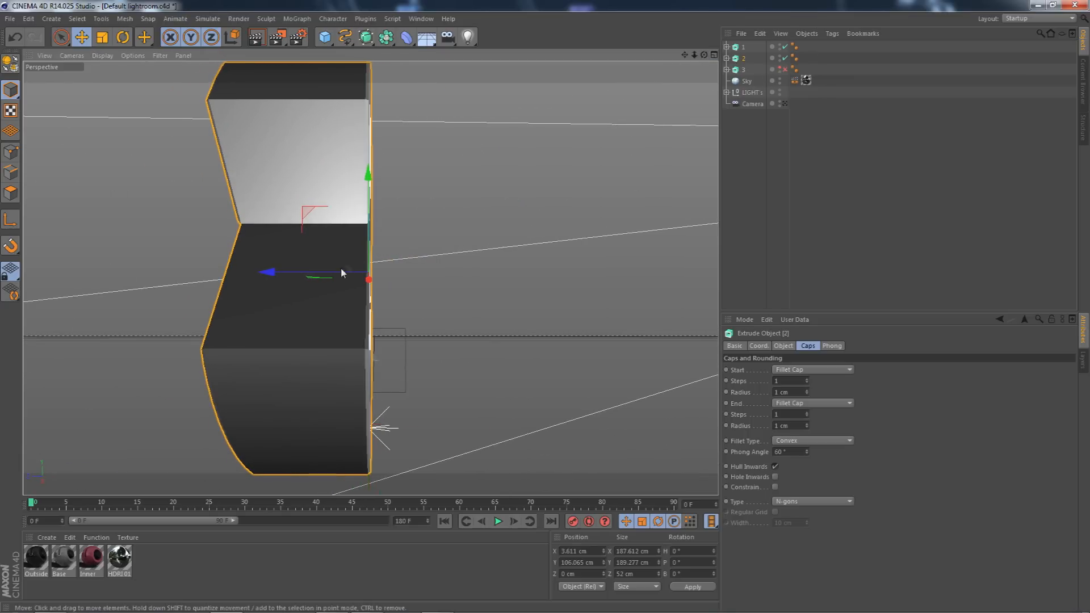
drag(339, 276, 327, 275)
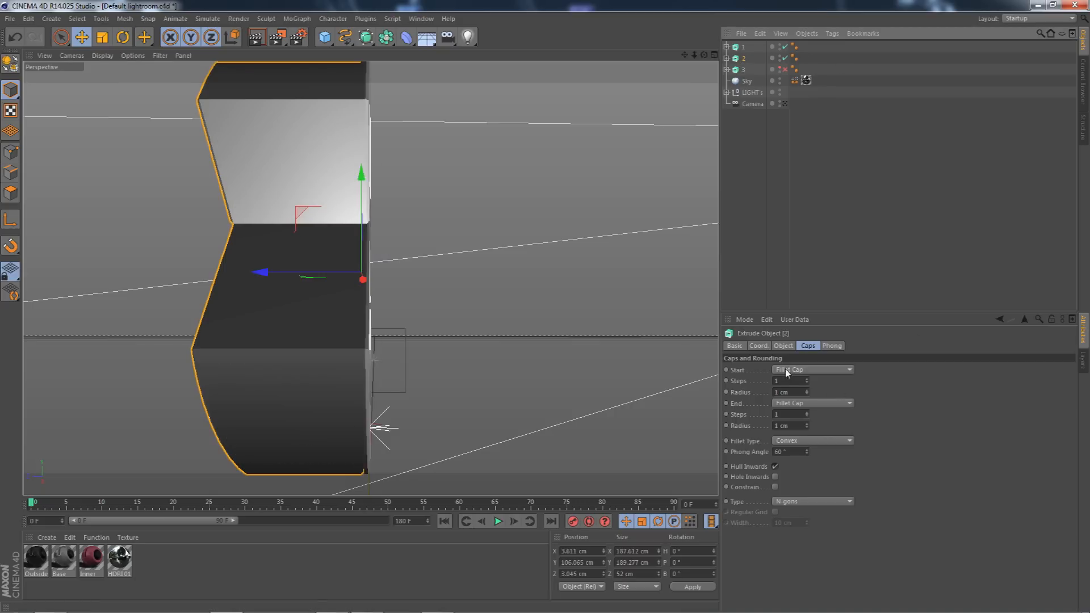
Set the start and end fillet radius of object 2 to 1.2 cm.
click(784, 392)
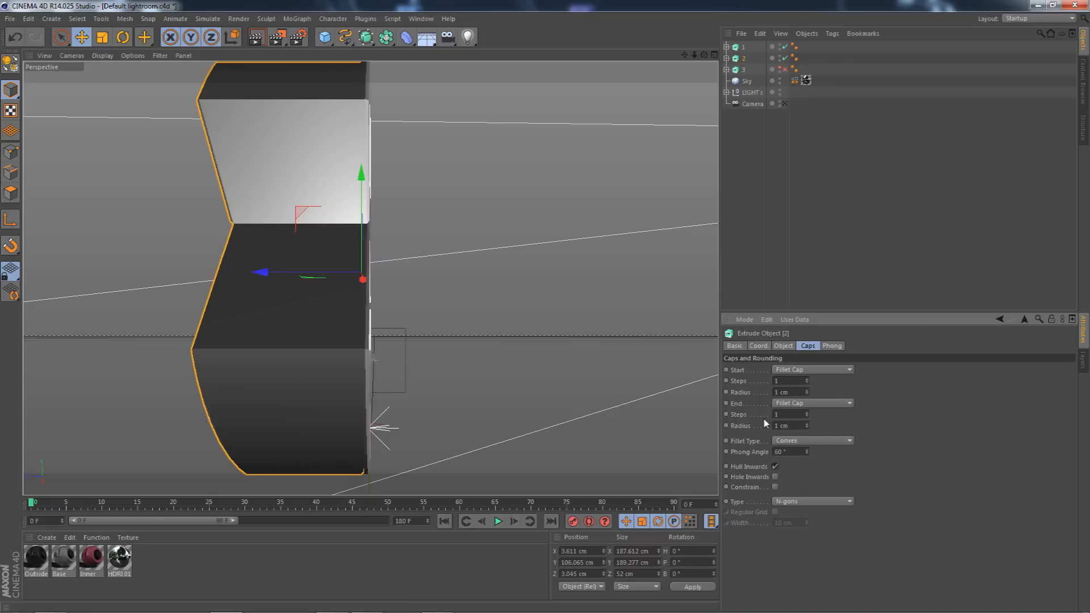
double_click(784, 392)
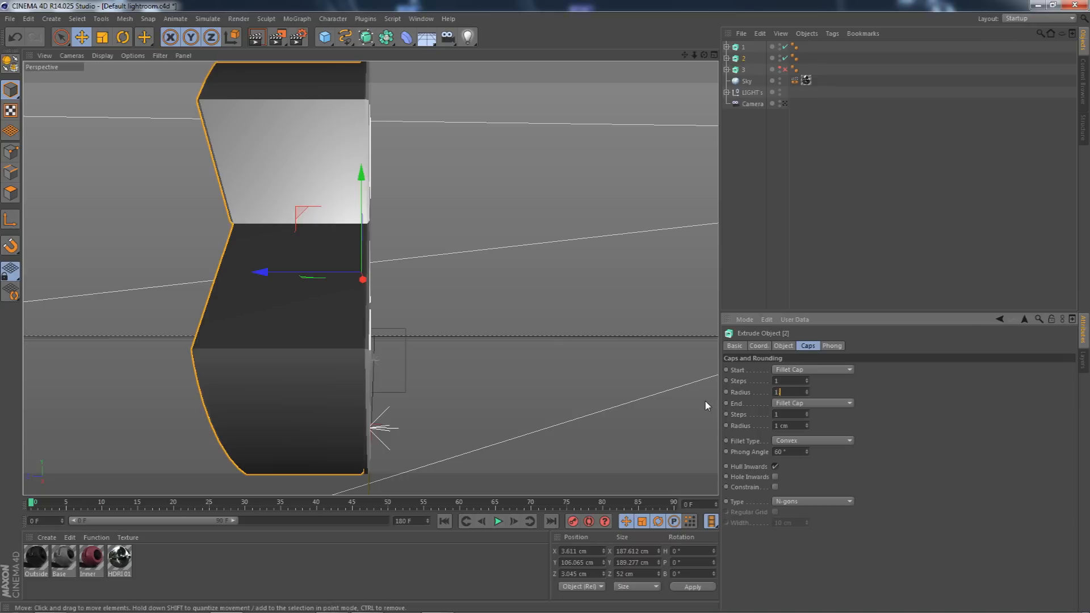
double_click(783, 425)
text(1)
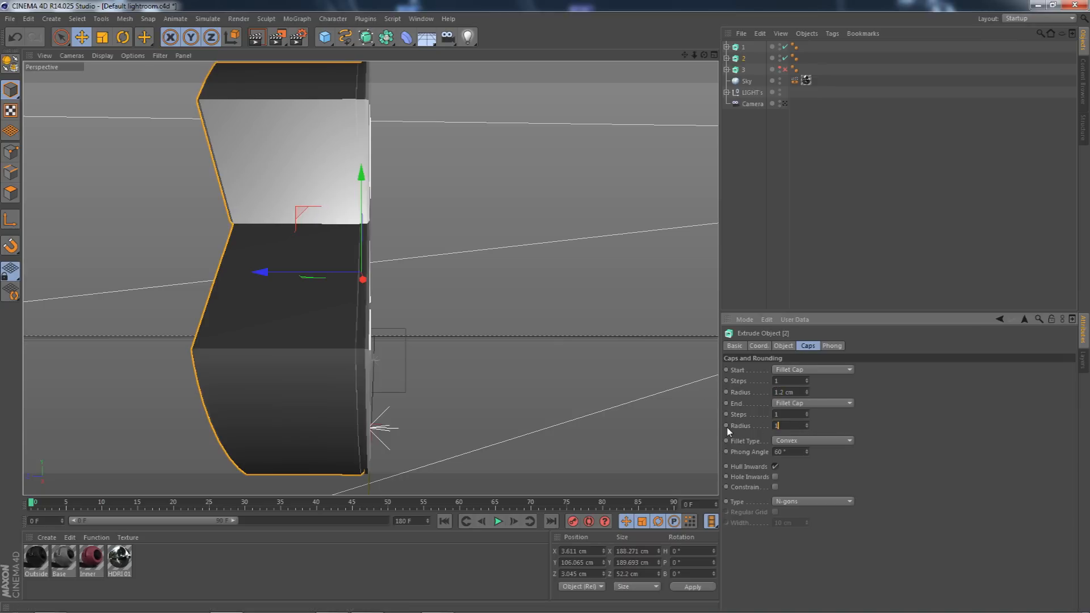
text(.2)
Move object 2 forward along Z to about 1 cm so it sits just behind object 1's front edge.
mouse_move(704, 55)
mouse_down()
mouse_move(670, 54)
mouse_move(736, 54)
mouse_move(709, 50)
mouse_up()
scroll(381, 384, down, 5)
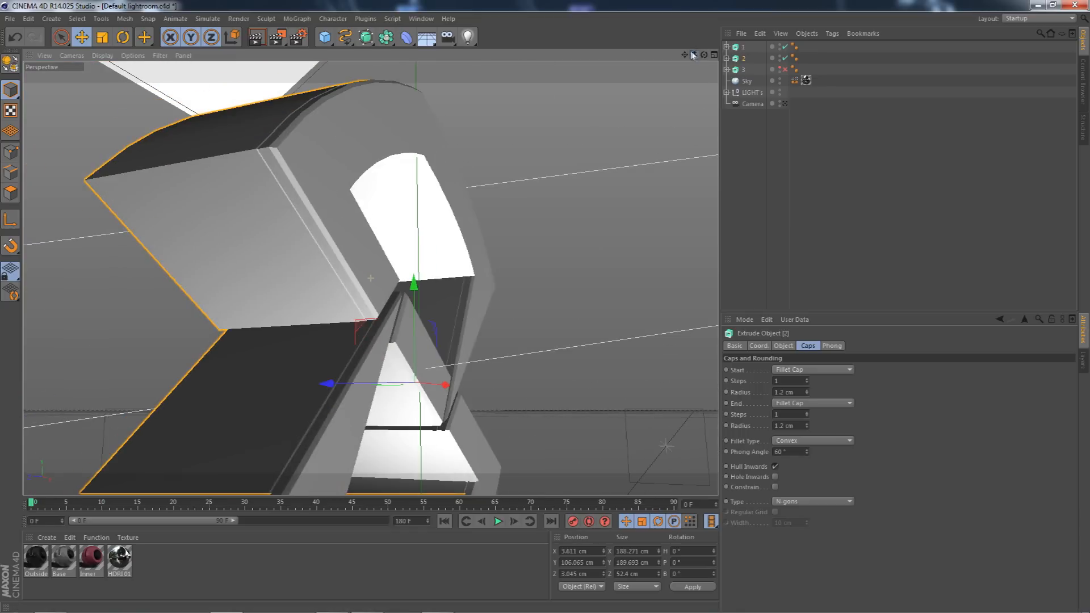
drag(381, 384, 377, 388)
mouse_move(690, 56)
mouse_down()
mouse_move(619, 79)
mouse_move(687, 63)
mouse_move(647, 64)
mouse_move(667, 48)
mouse_move(692, 55)
mouse_move(647, 56)
mouse_move(684, 55)
mouse_up()
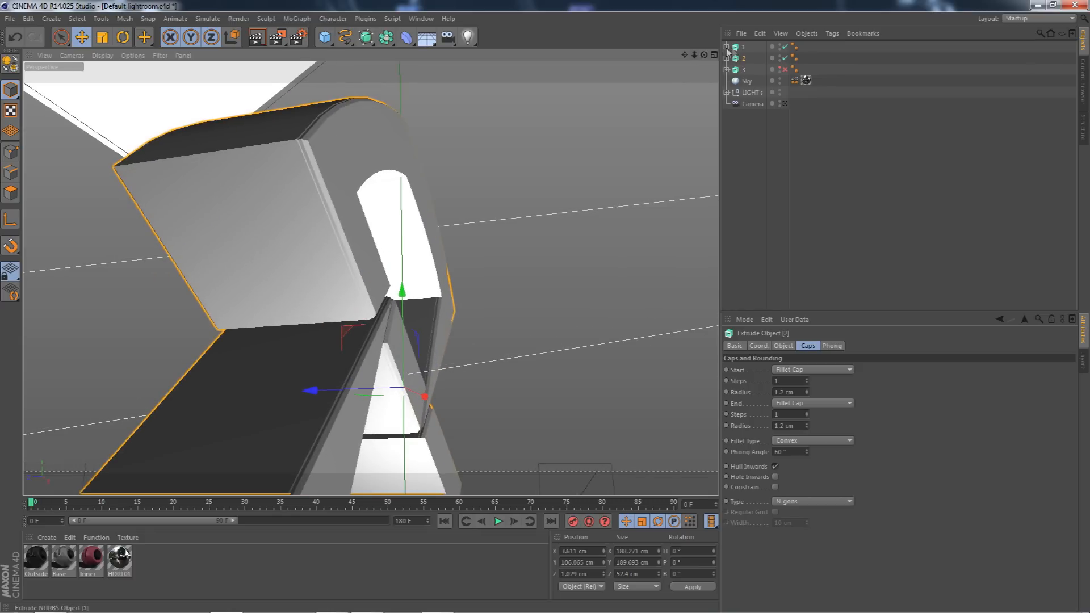
Re-enable object 3 and set its start and end fillet radius to 2.1 cm.
click(785, 69)
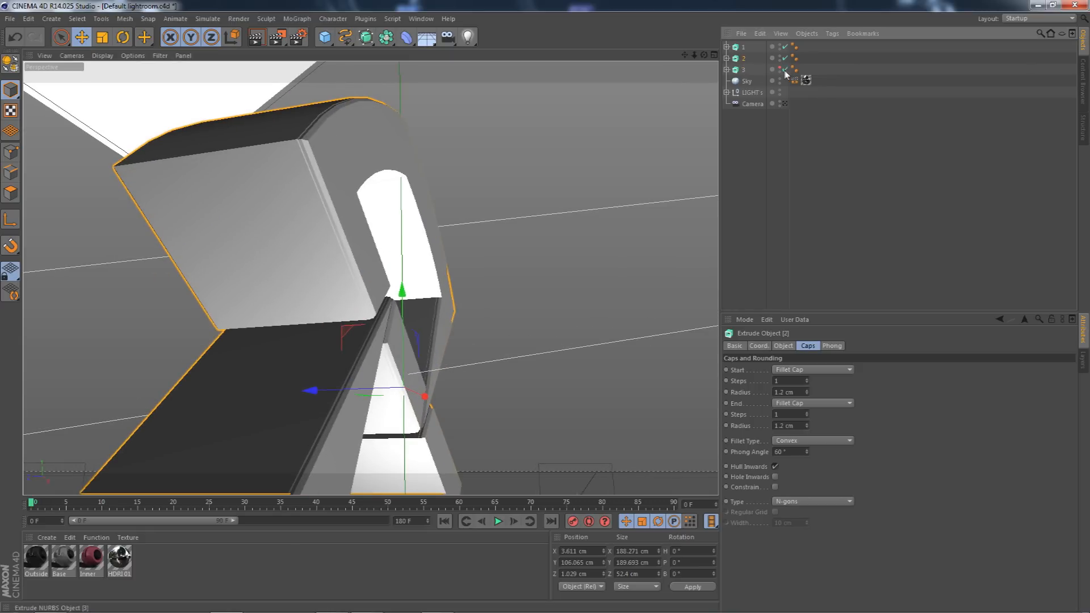
click(742, 69)
double_click(788, 392)
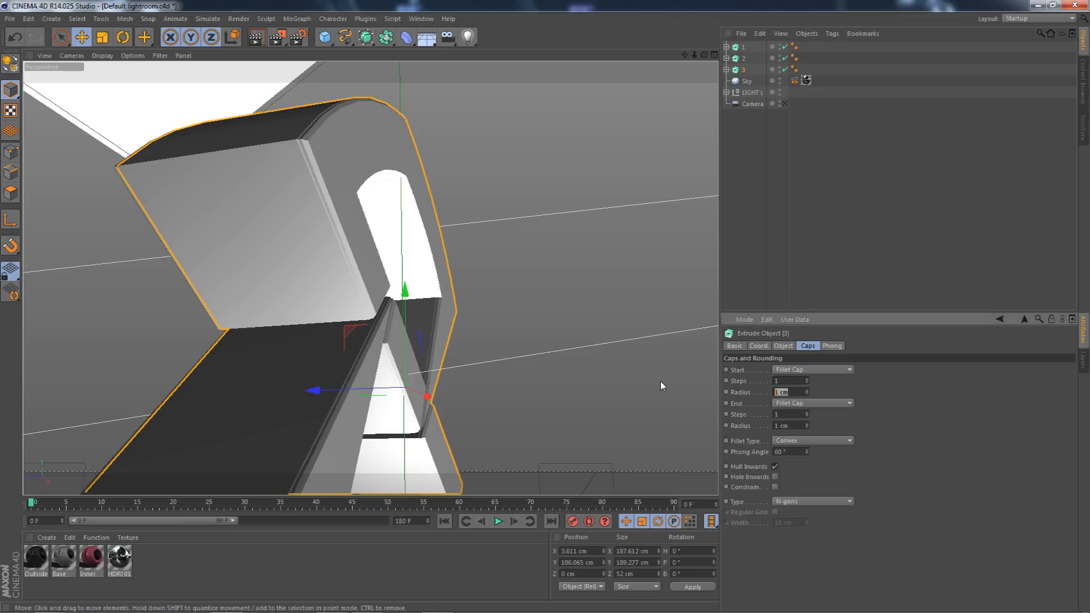
text(2.1)
double_click(799, 426)
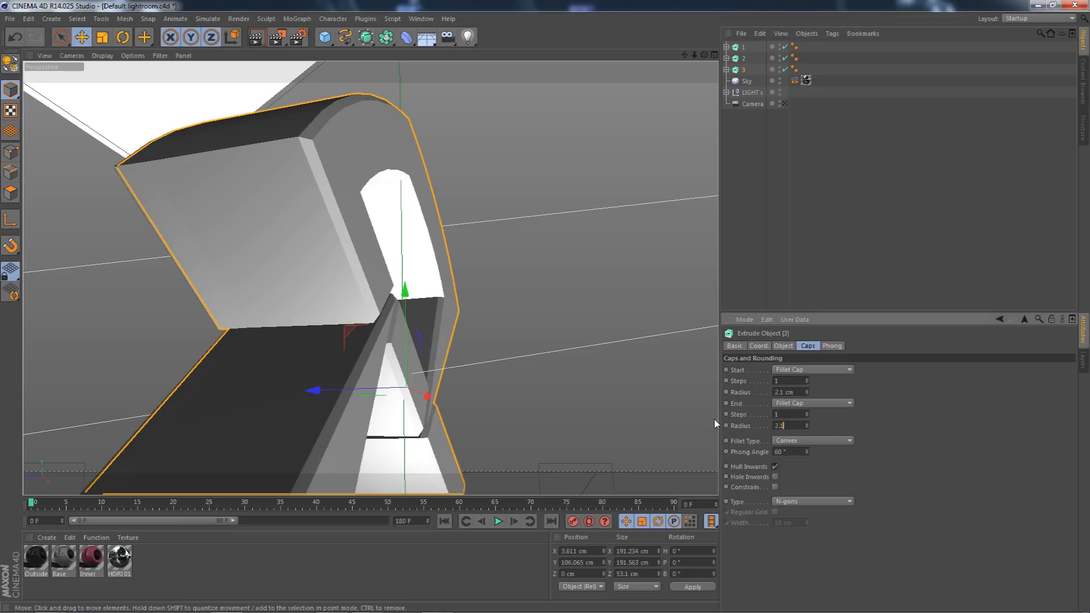
text(2.1)
key(Return)
Shift object 3 back along Z to about 2.7 cm, behind the front edge of object 2.
drag(373, 393, 367, 393)
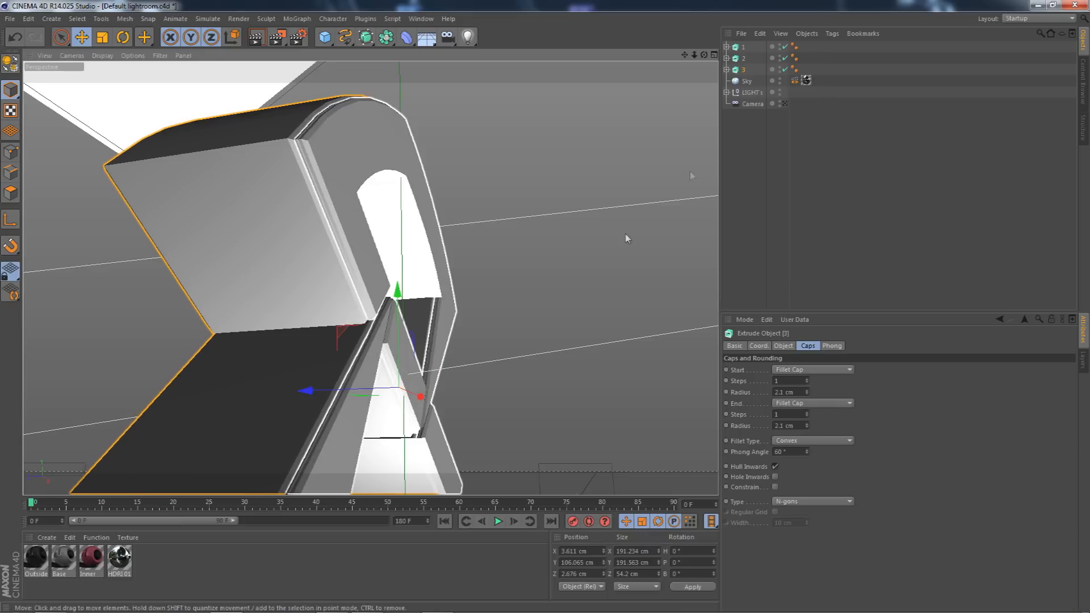
drag(695, 54, 581, 61)
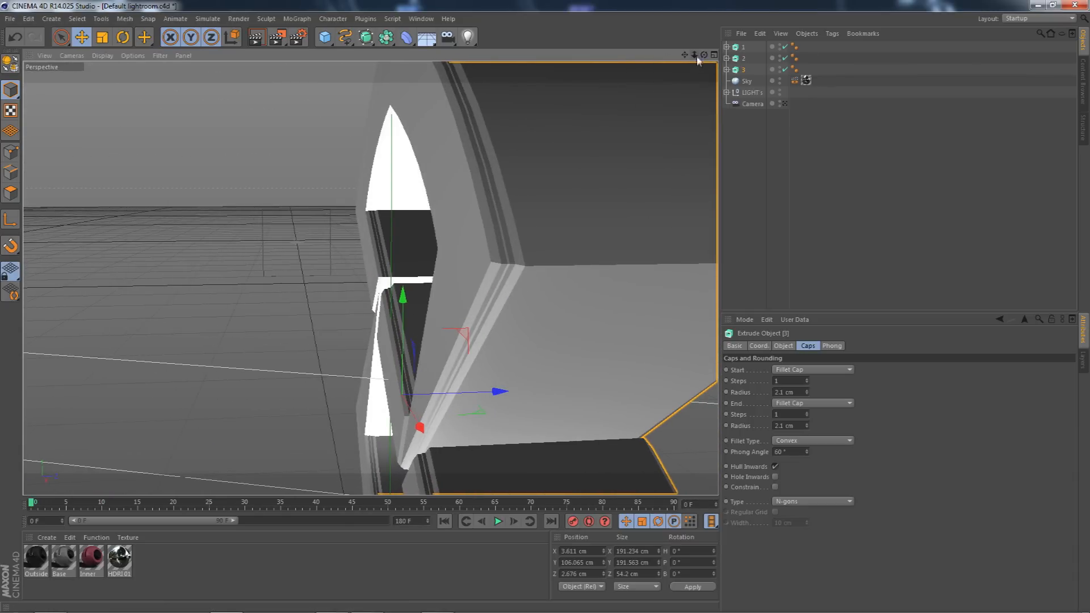
Render a region around the logo's beveled edge to check the fillets of the three layers.
drag(703, 54, 642, 59)
drag(278, 37, 306, 41)
drag(248, 90, 637, 302)
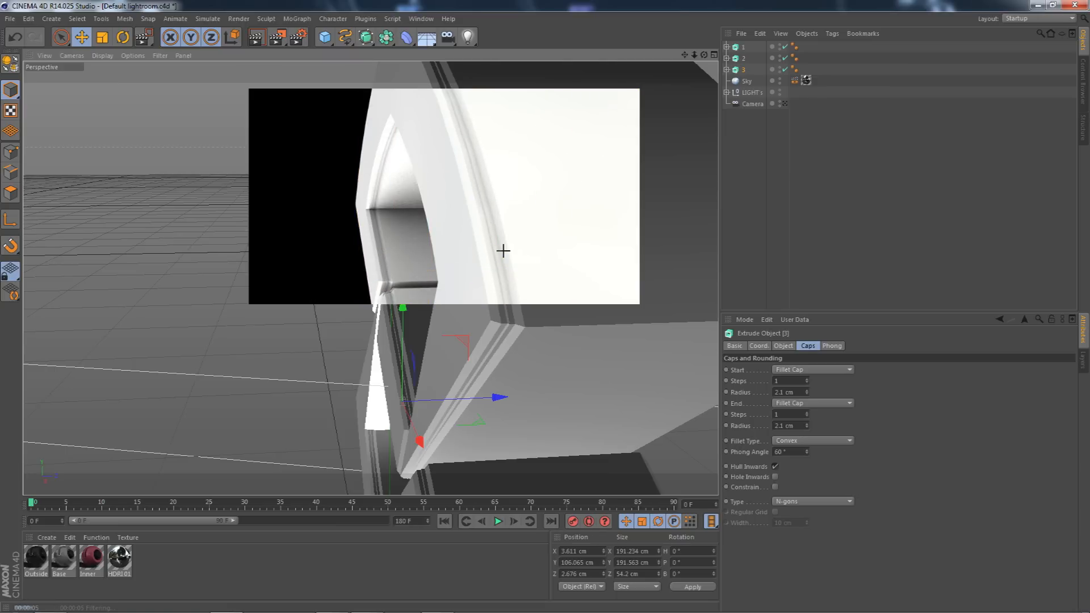
drag(696, 55, 643, 11)
drag(704, 55, 705, 54)
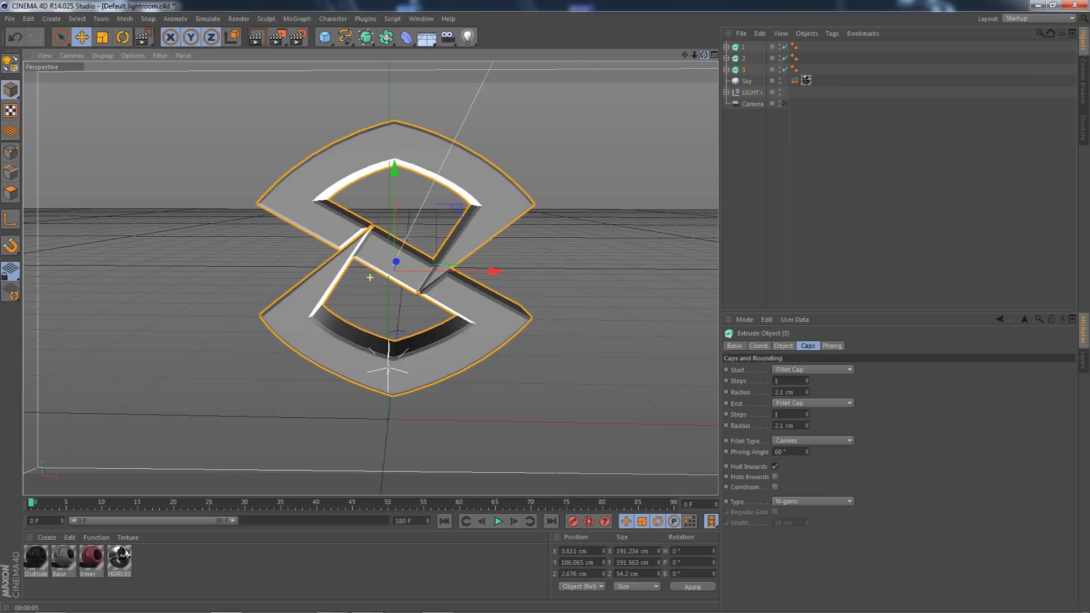
click(297, 18)
mouse_move(326, 35)
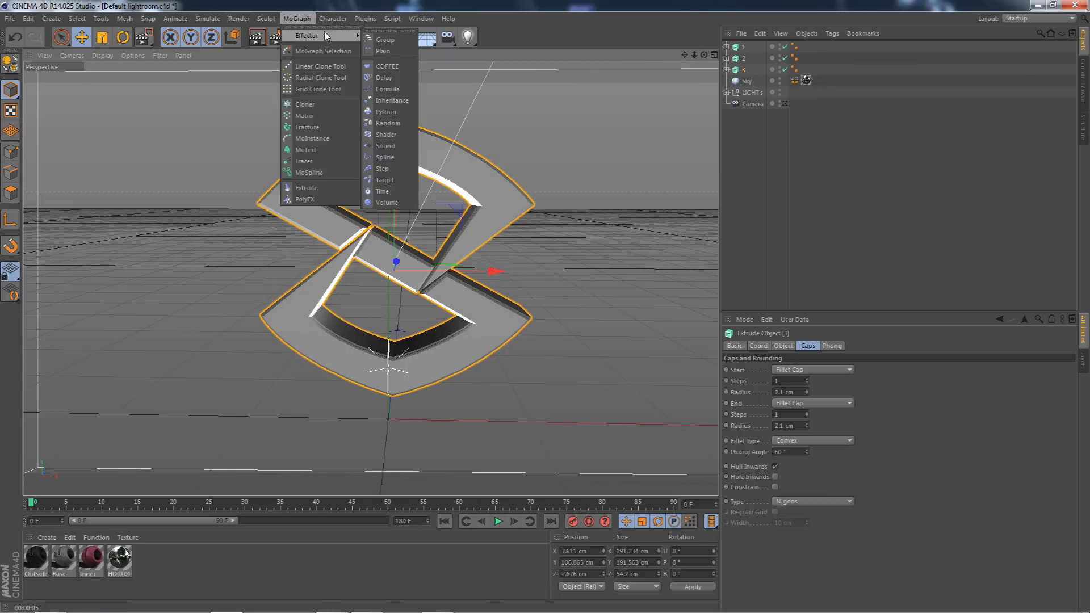
click(324, 149)
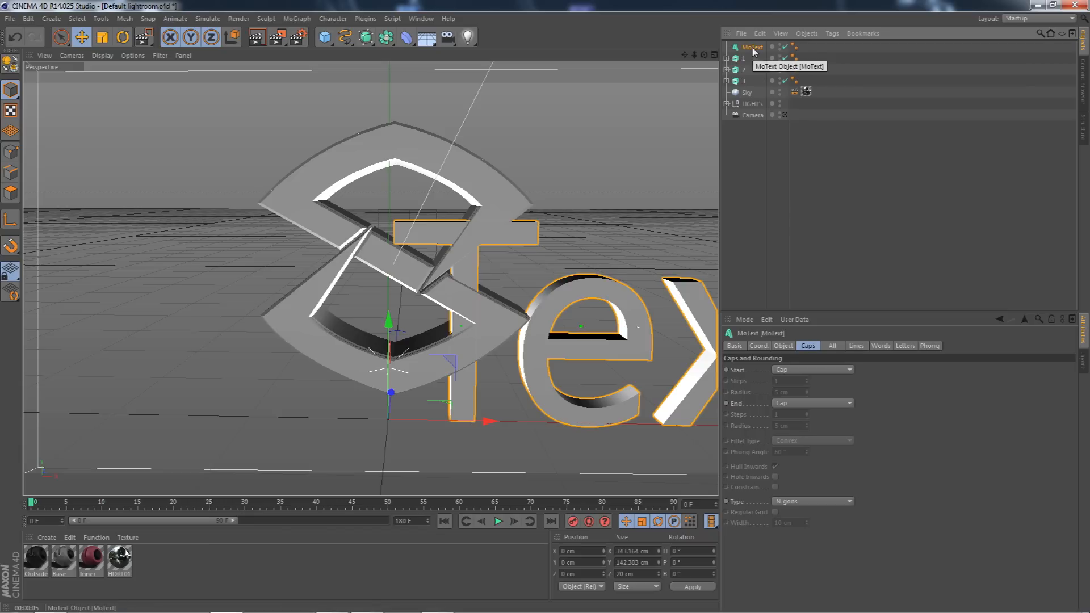
click(782, 369)
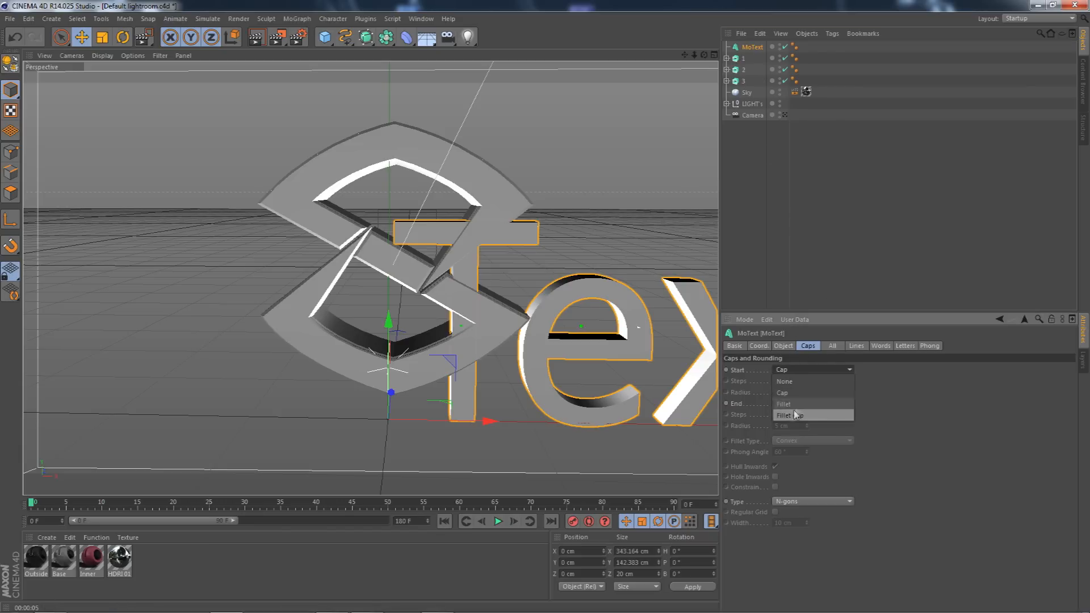
click(742, 48)
key(Delete)
Review the caps and rounding settings of extrude objects 1, 2 and 3.
click(743, 47)
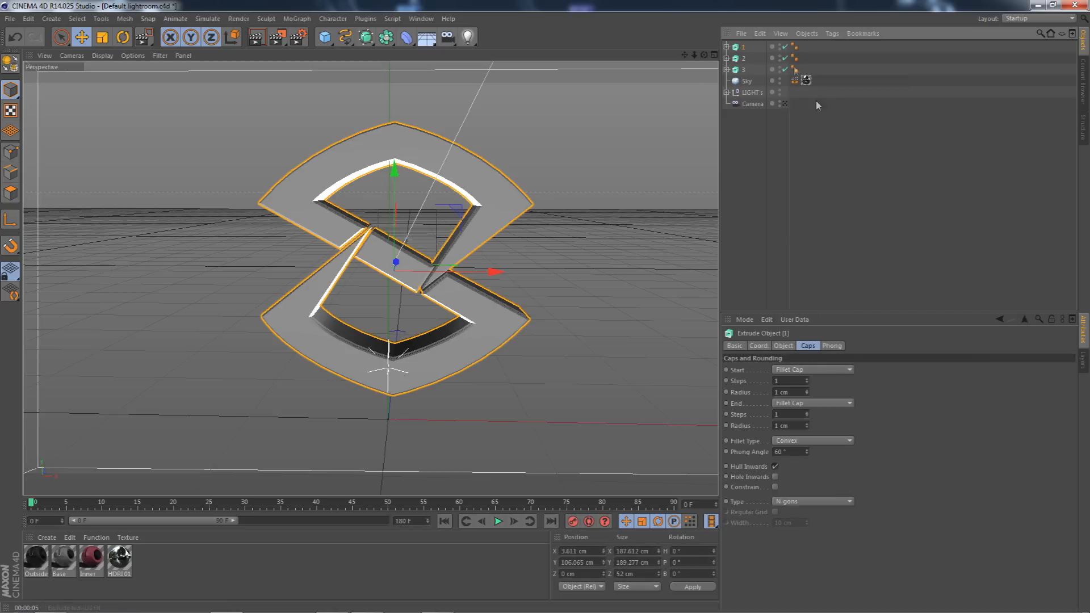
click(744, 58)
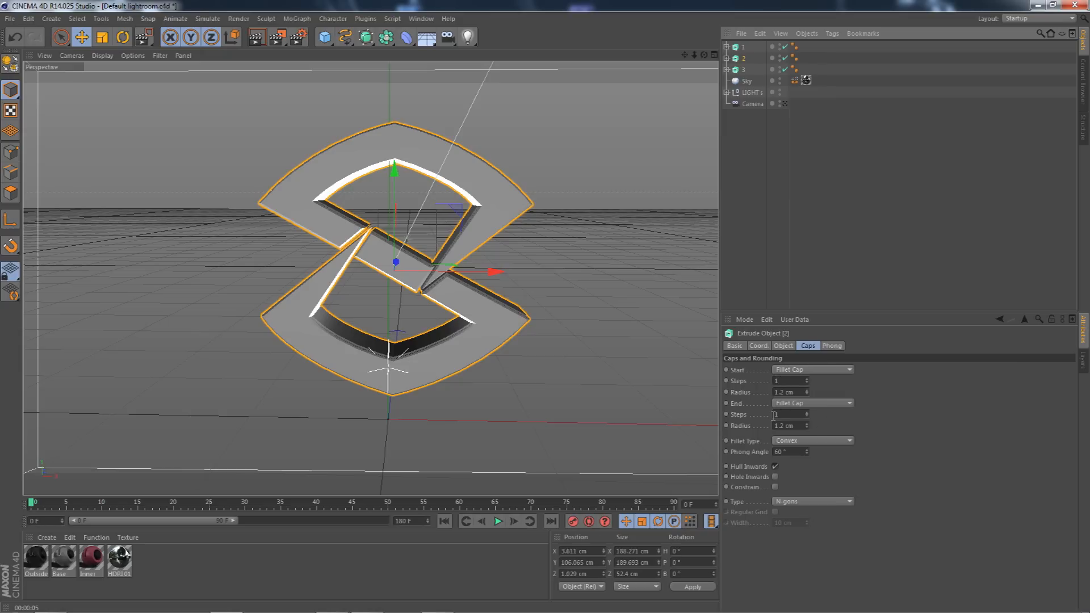
click(743, 70)
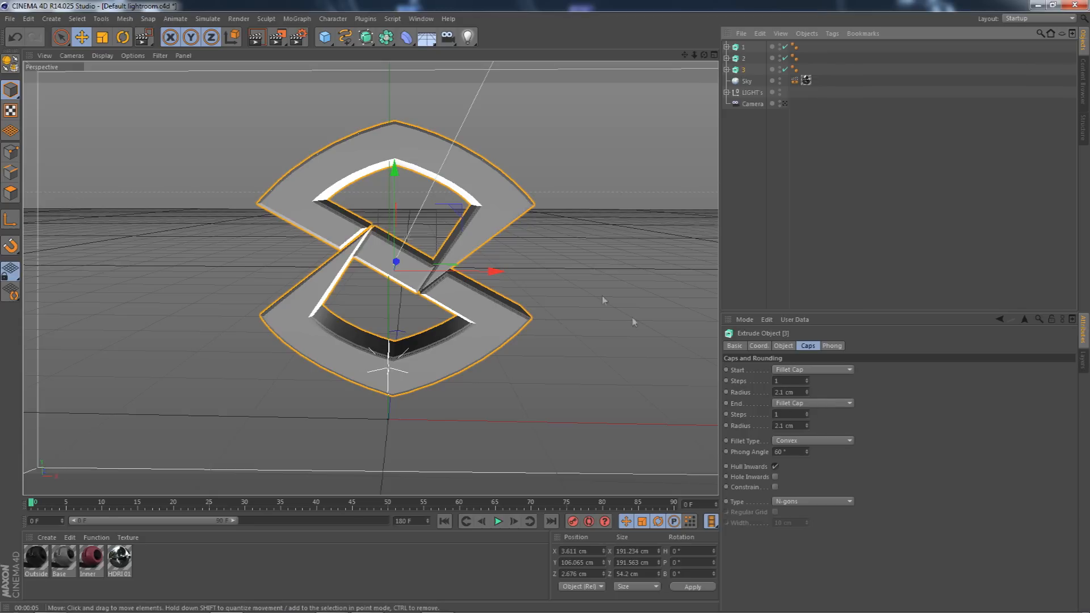
Apply the Base material to object 1 and set its texture projection to Cubic.
drag(704, 56, 568, 85)
drag(370, 277, 343, 229)
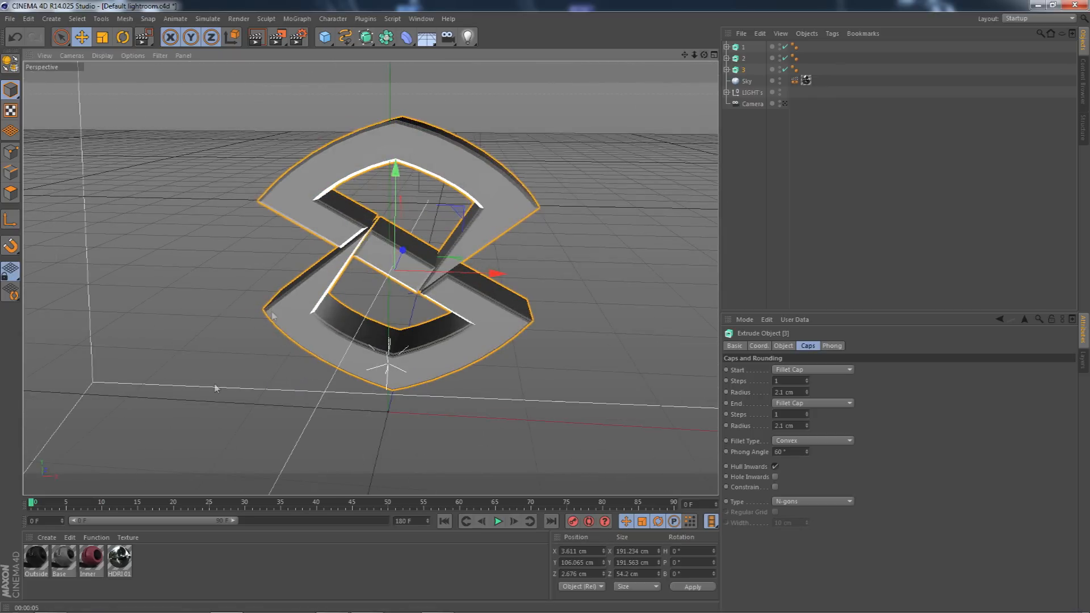
drag(63, 559, 746, 48)
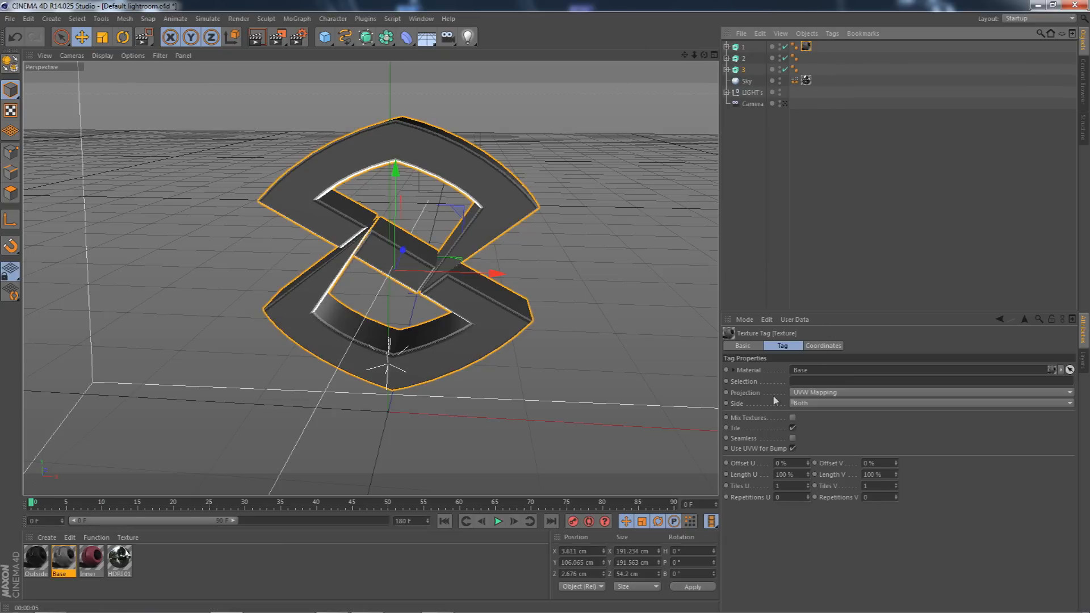
click(800, 393)
click(806, 367)
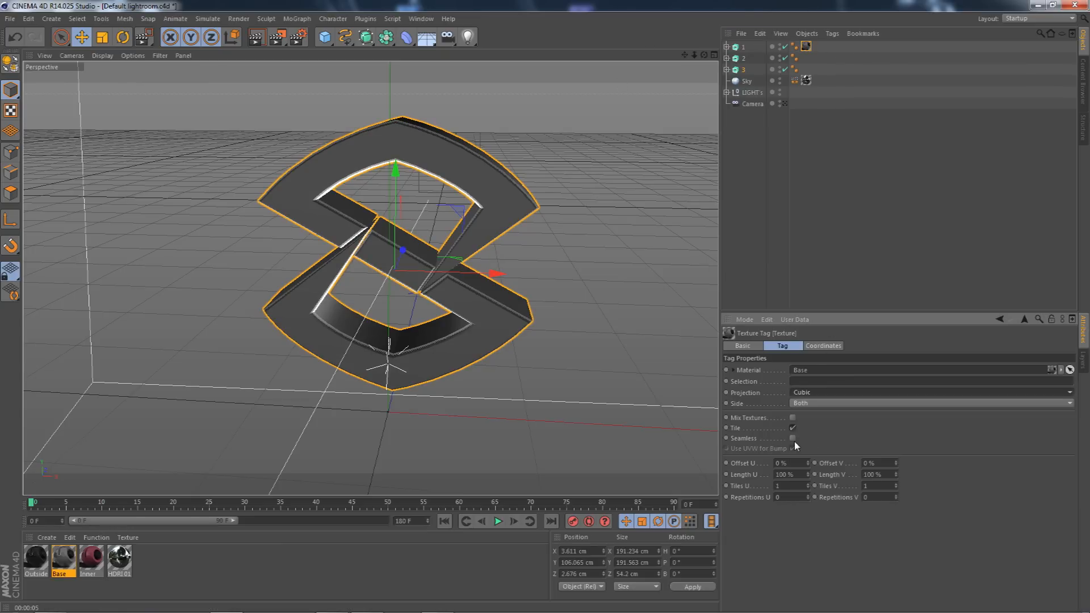
Apply the Inner material to object 2 with Cubic projection and Seamless tiling enabled.
click(93, 557)
drag(93, 557, 747, 59)
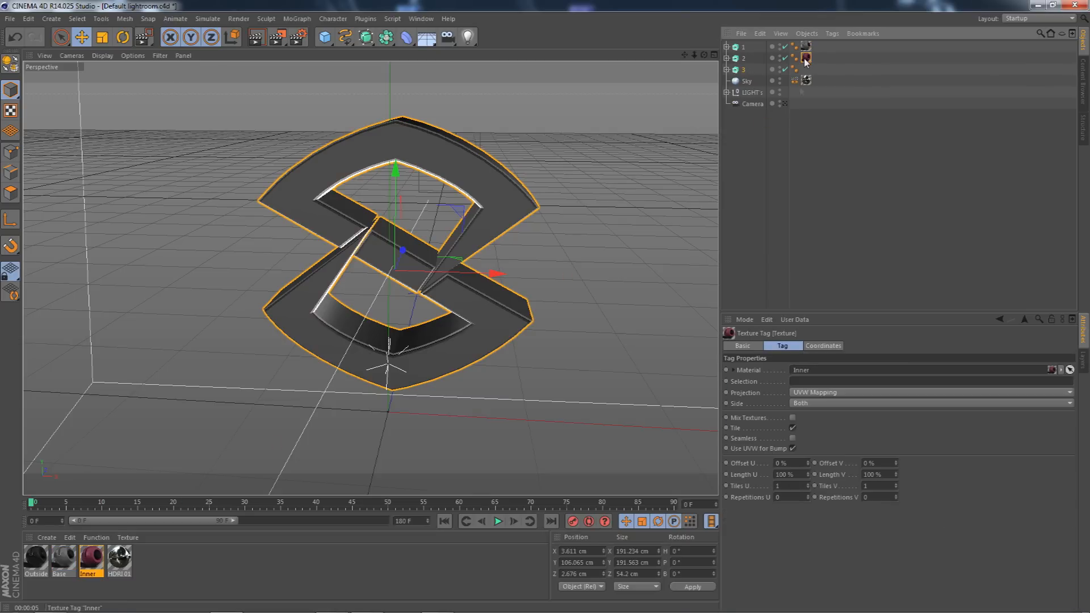
click(806, 392)
click(807, 441)
click(793, 438)
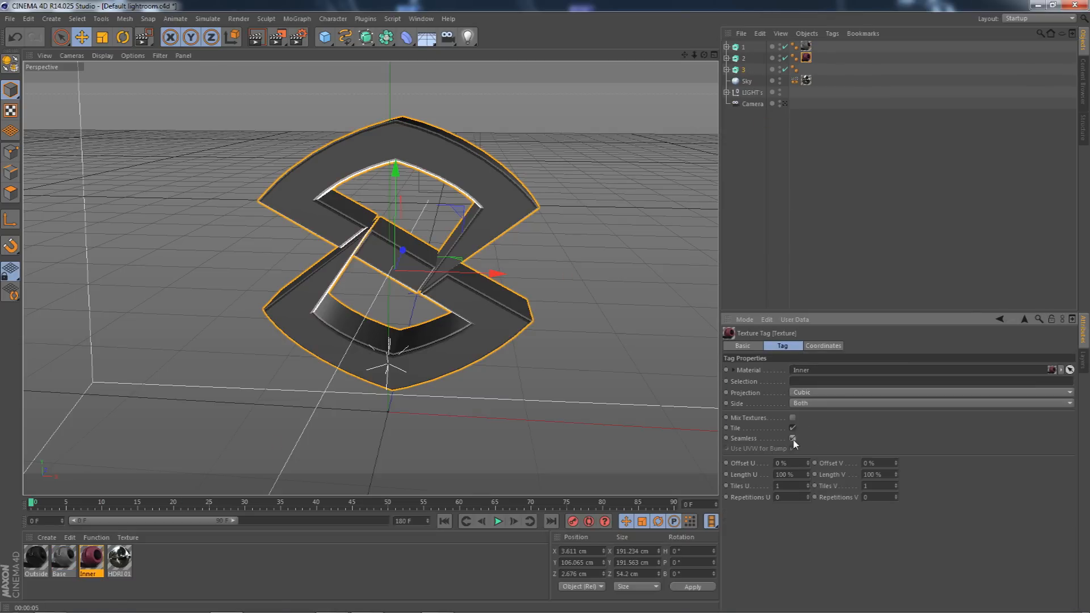
Apply the Outside material to object 3 with Cubic projection and Seamless tiling enabled.
drag(36, 559, 744, 69)
click(807, 393)
click(800, 439)
click(794, 438)
Render the perspective view from an angle to preview the materials on the whole logo.
drag(695, 55, 717, 55)
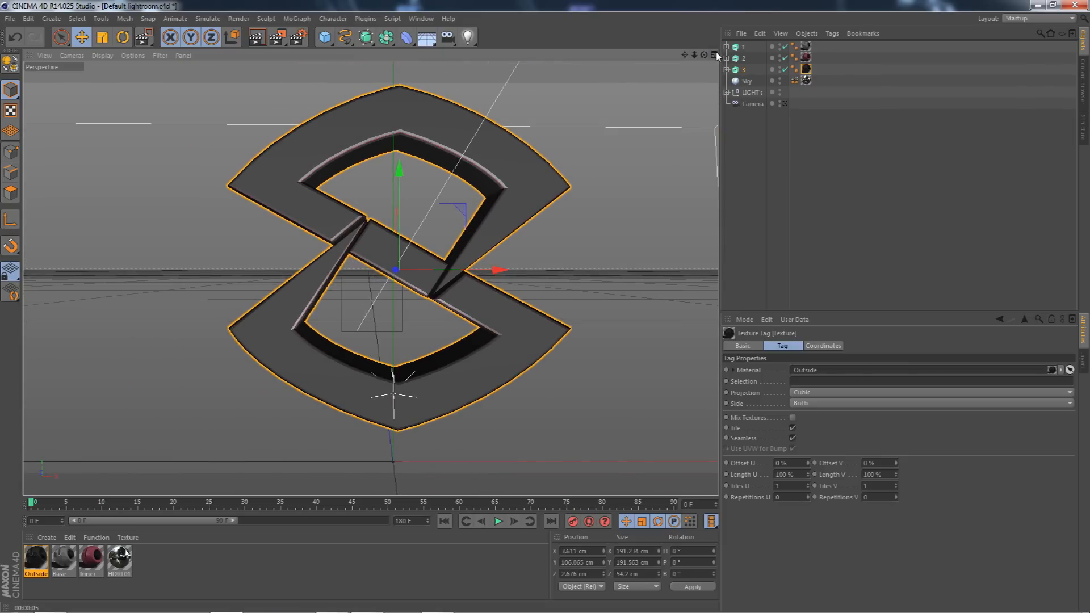
drag(705, 55, 675, 28)
click(258, 37)
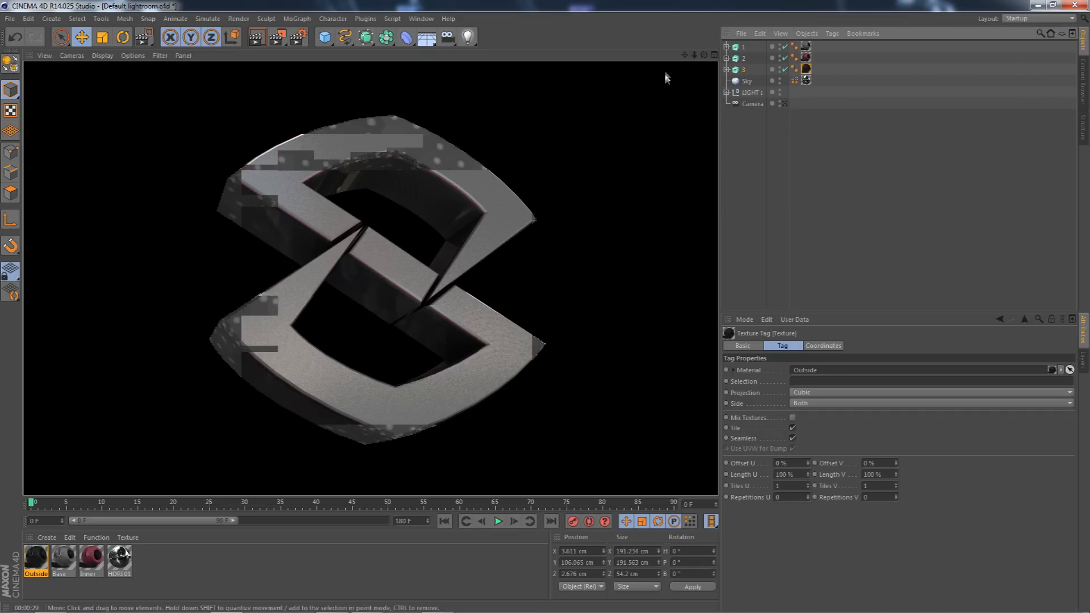
Render a close-up region of the logo's inner edges to check the materials, undoing the accidental move of object 3.
drag(695, 56, 717, 60)
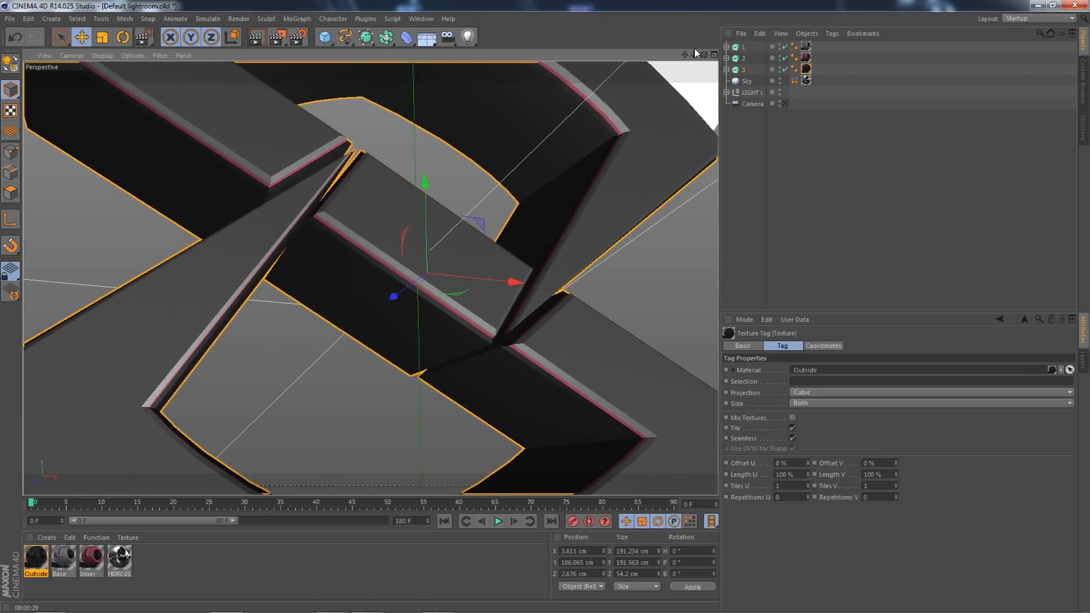
drag(695, 54, 704, 55)
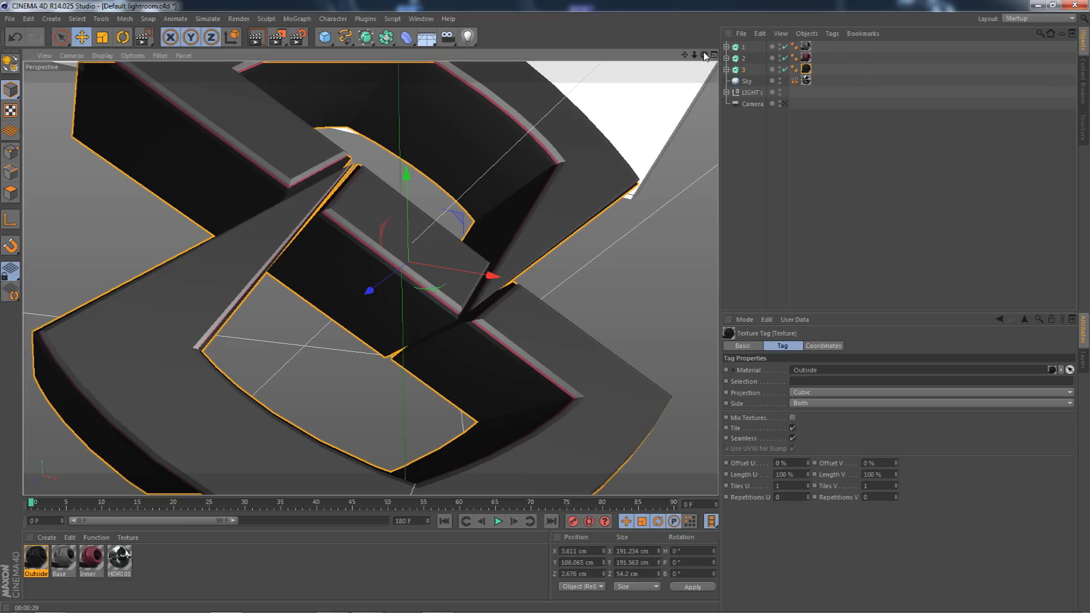
drag(704, 55, 668, 77)
click(278, 37)
click(312, 52)
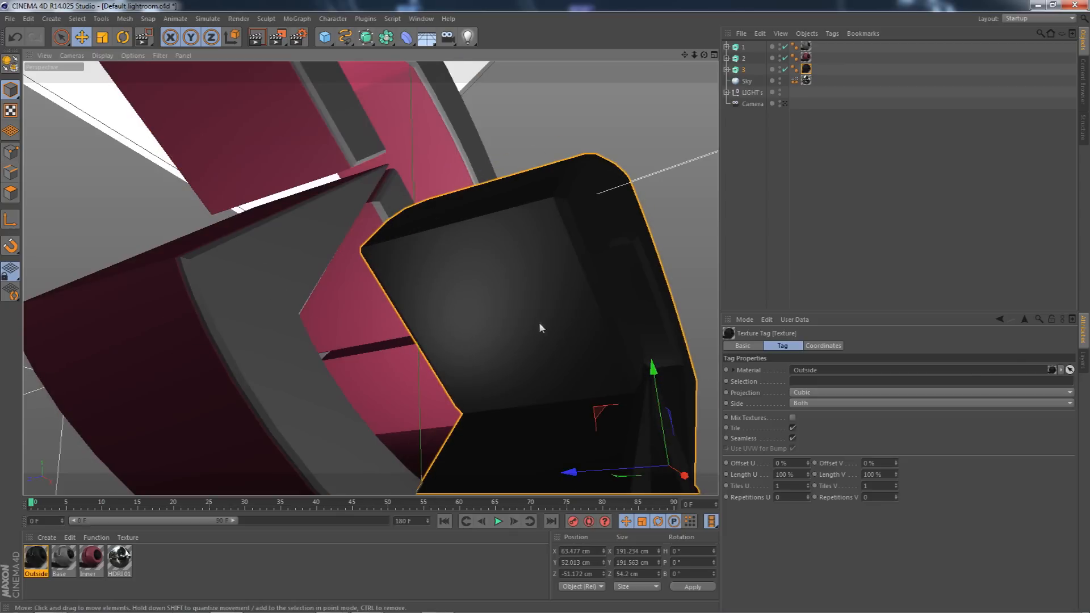
key(ctrl+z)
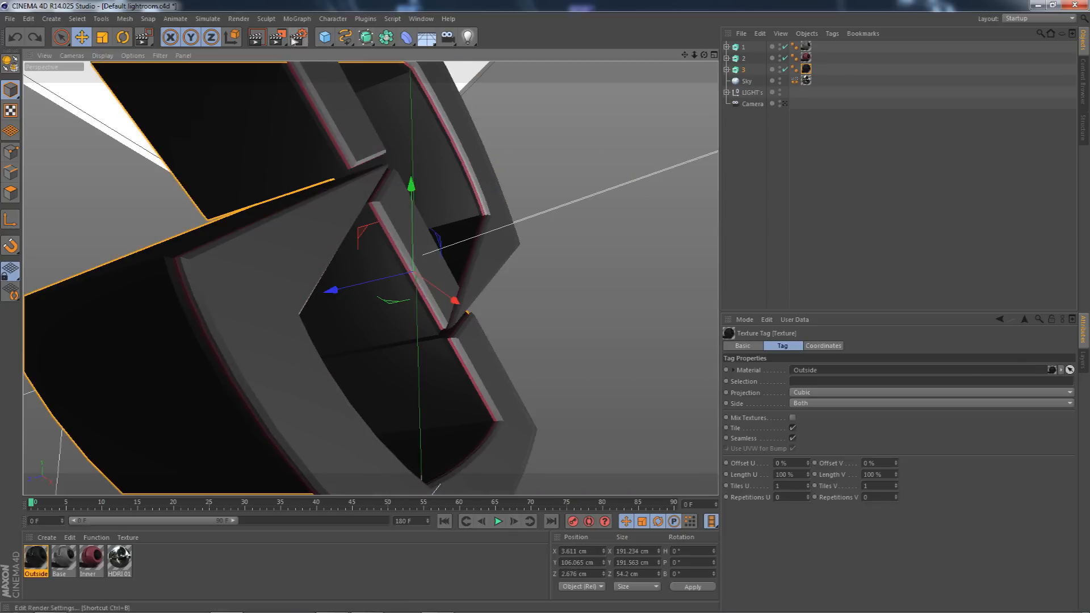
click(278, 37)
click(312, 53)
drag(256, 116, 546, 449)
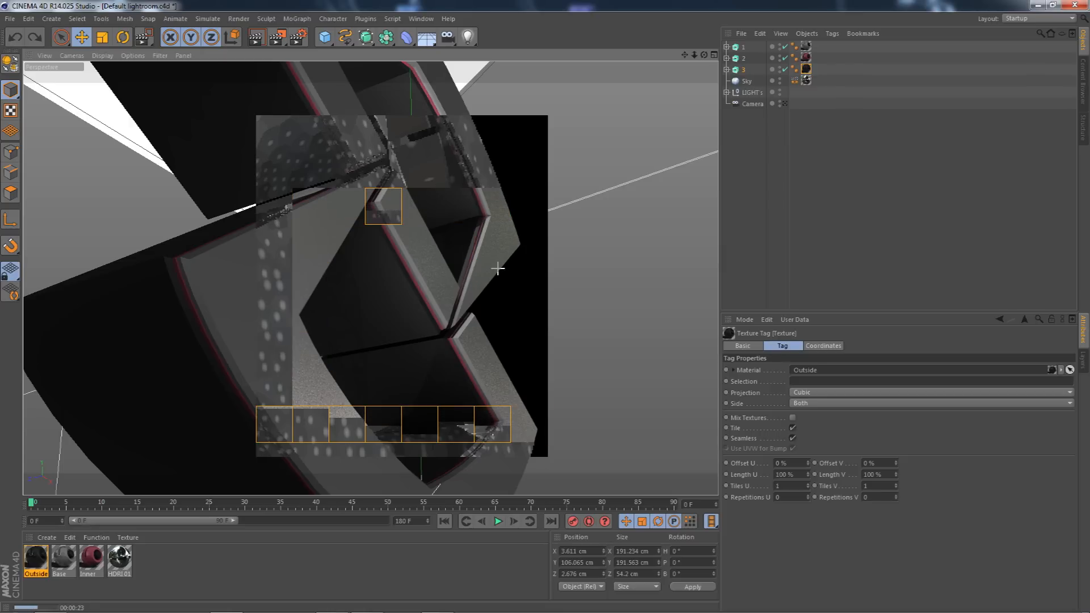
Review the effects in the render settings and set the output frame rate to 29.97.
click(299, 38)
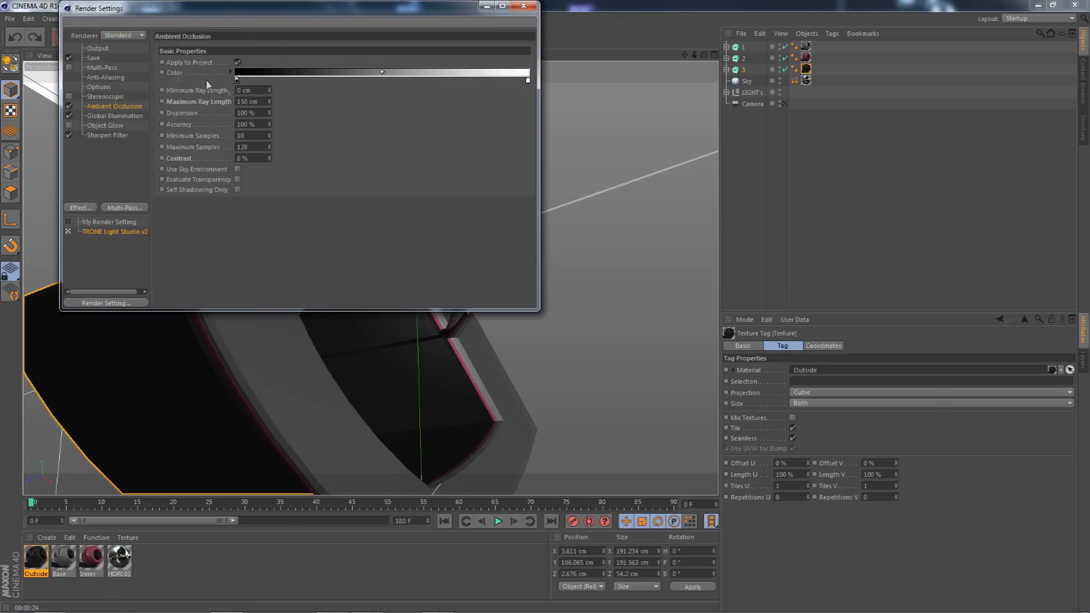
click(115, 116)
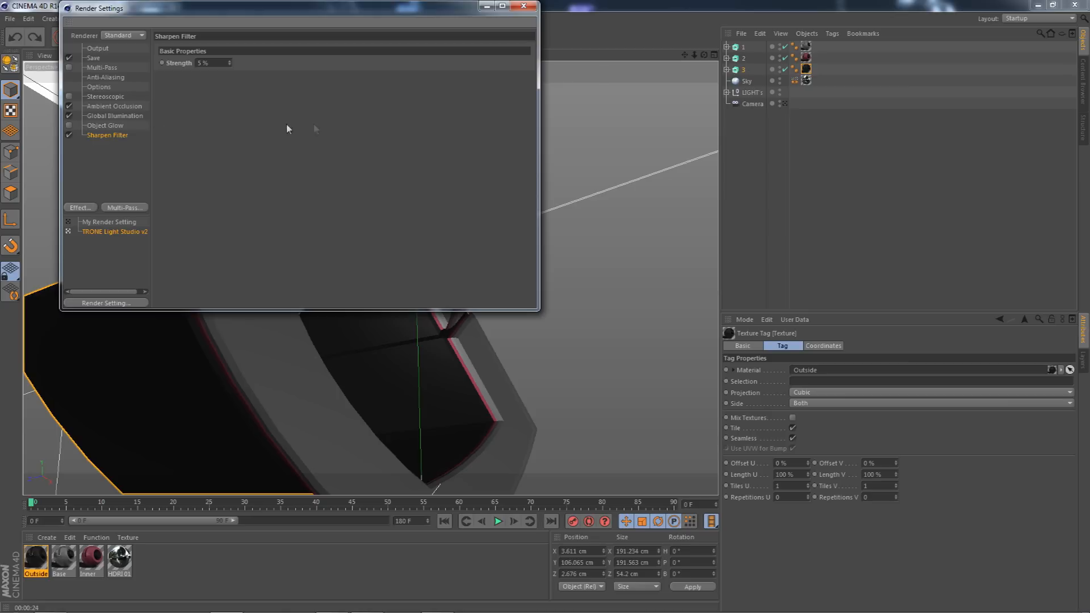
click(92, 50)
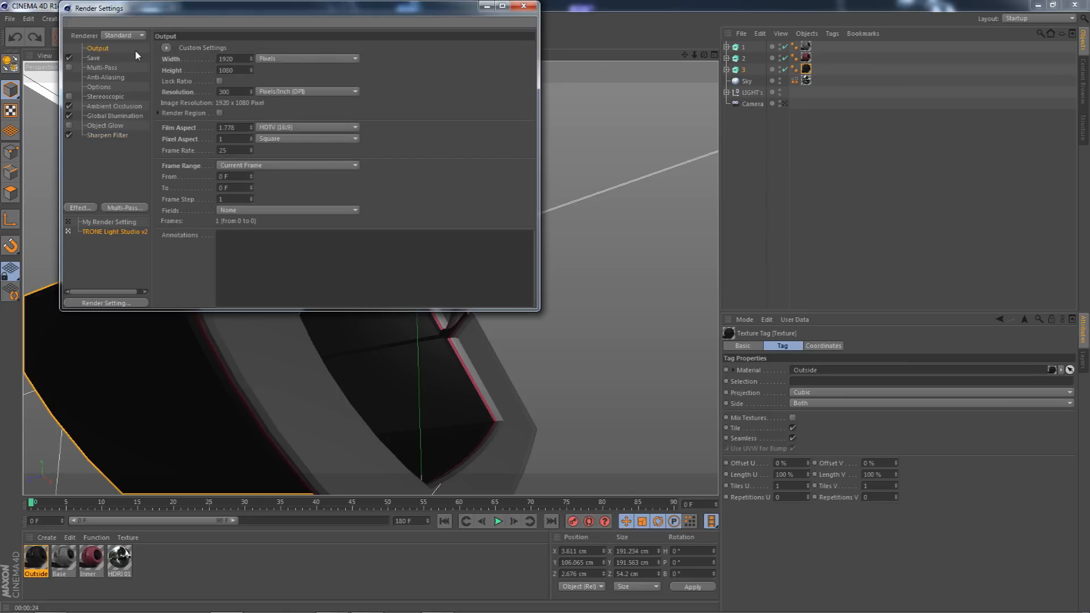
drag(243, 89, 143, 93)
double_click(222, 150)
text(29.97)
key(Return)
Keep QuickTime Movie as the save format and confirm Animation compression at 30 frames per second with Best depth and Best quality.
click(94, 59)
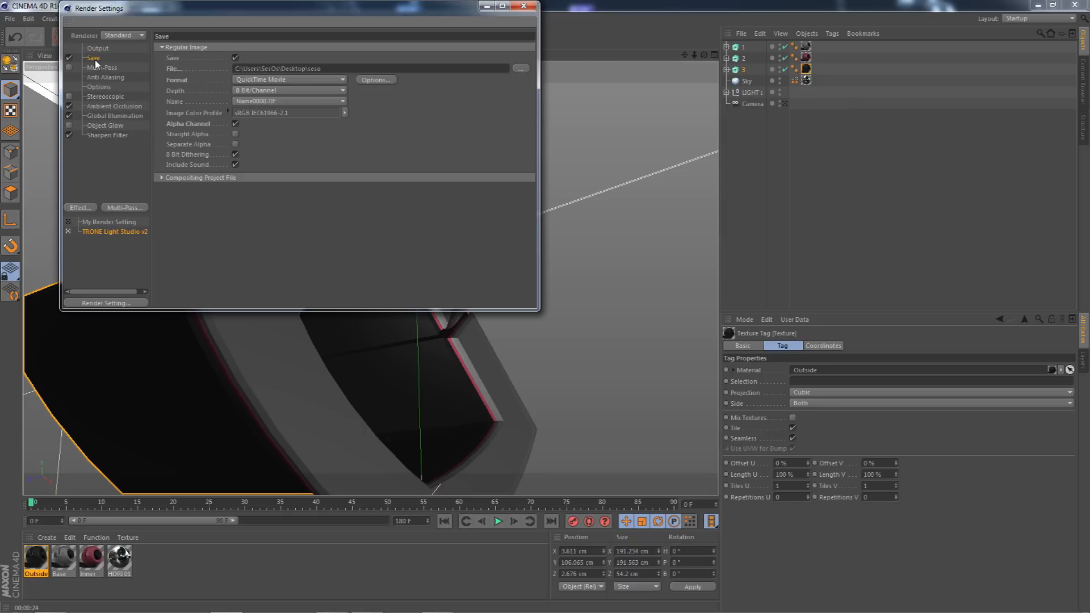
click(279, 80)
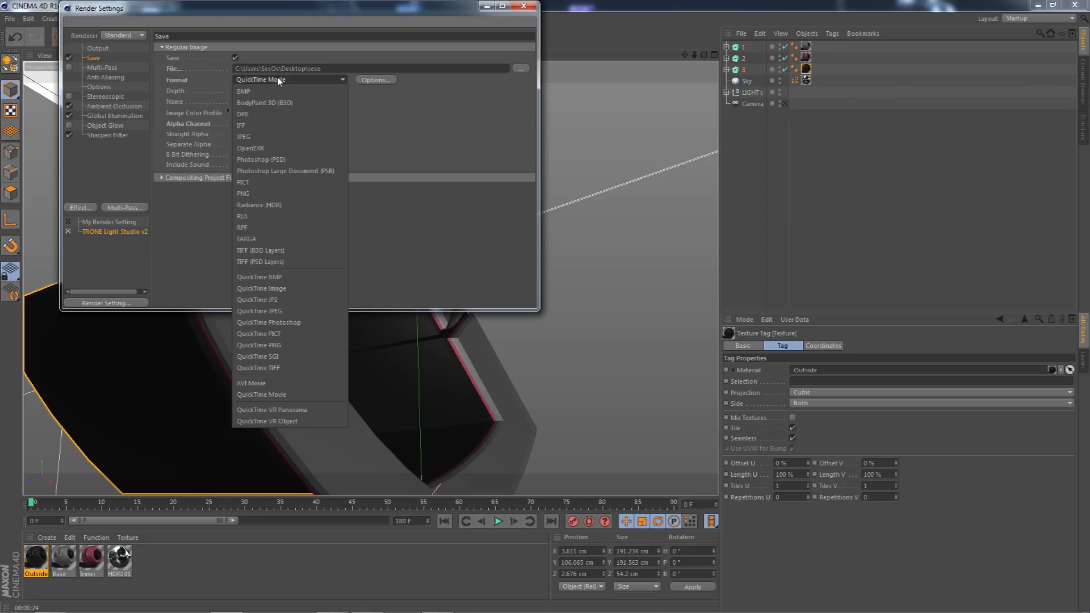
click(276, 80)
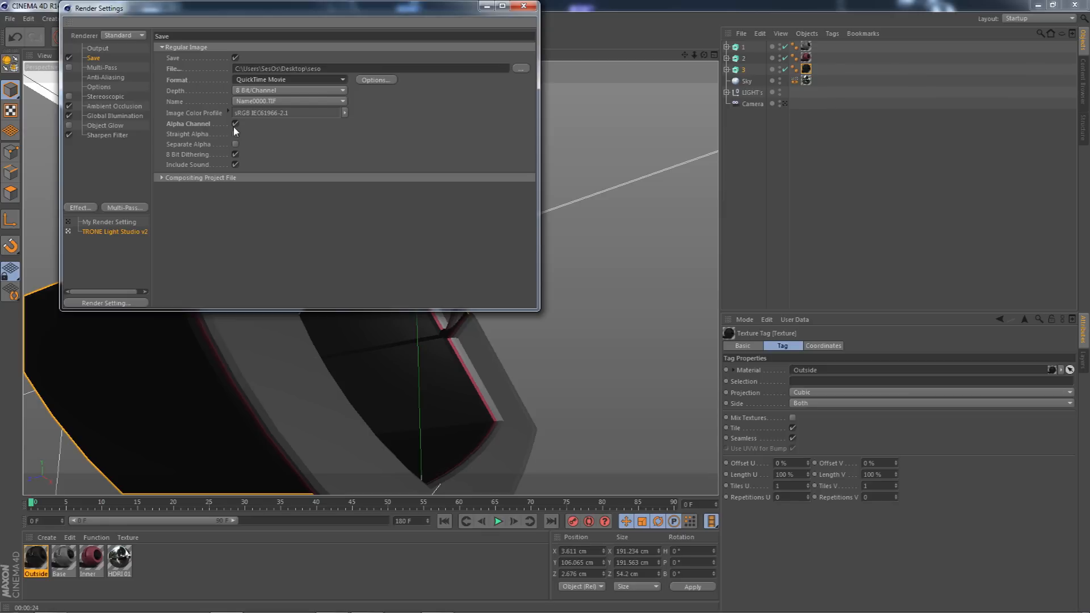
click(284, 82)
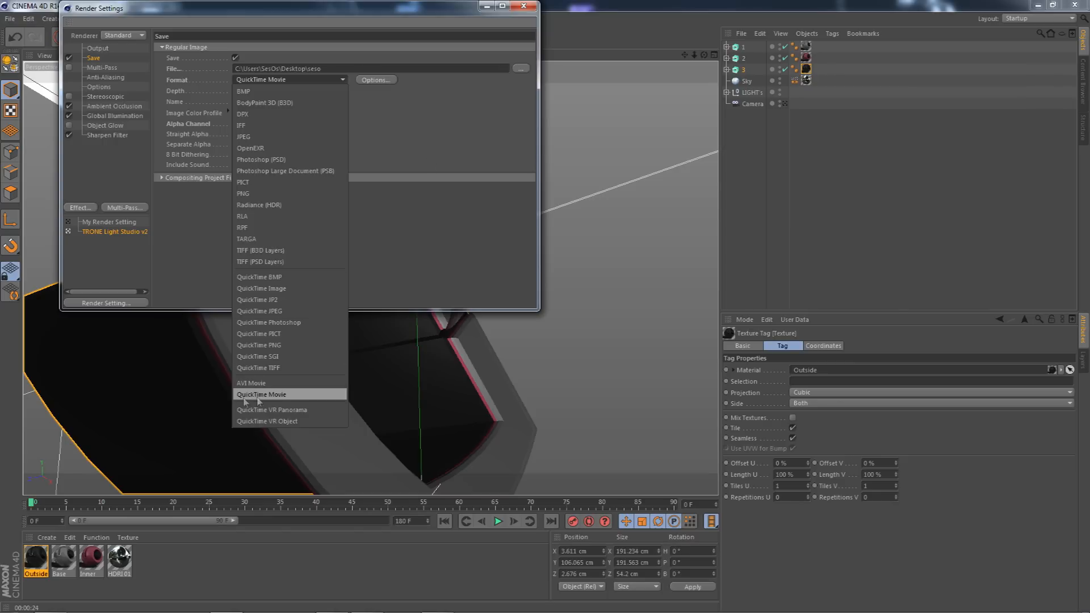
click(380, 196)
click(267, 82)
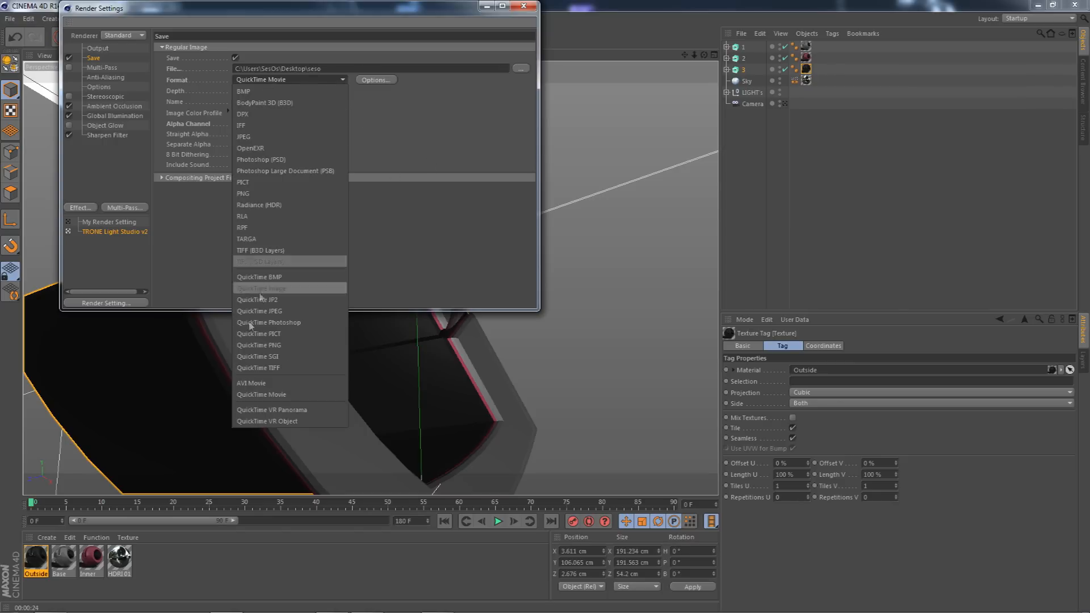
click(441, 179)
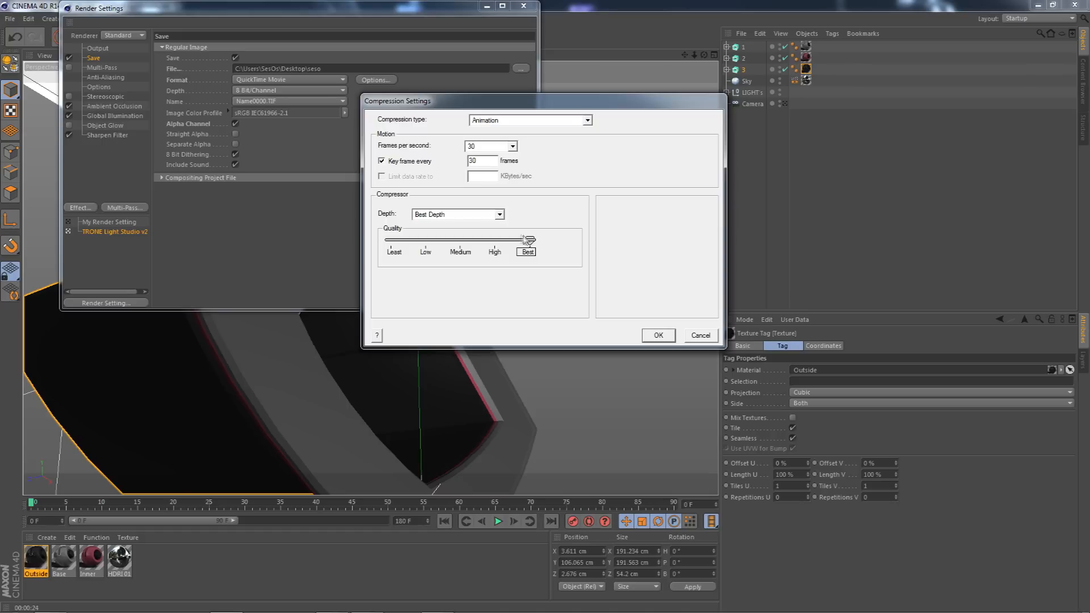
click(658, 335)
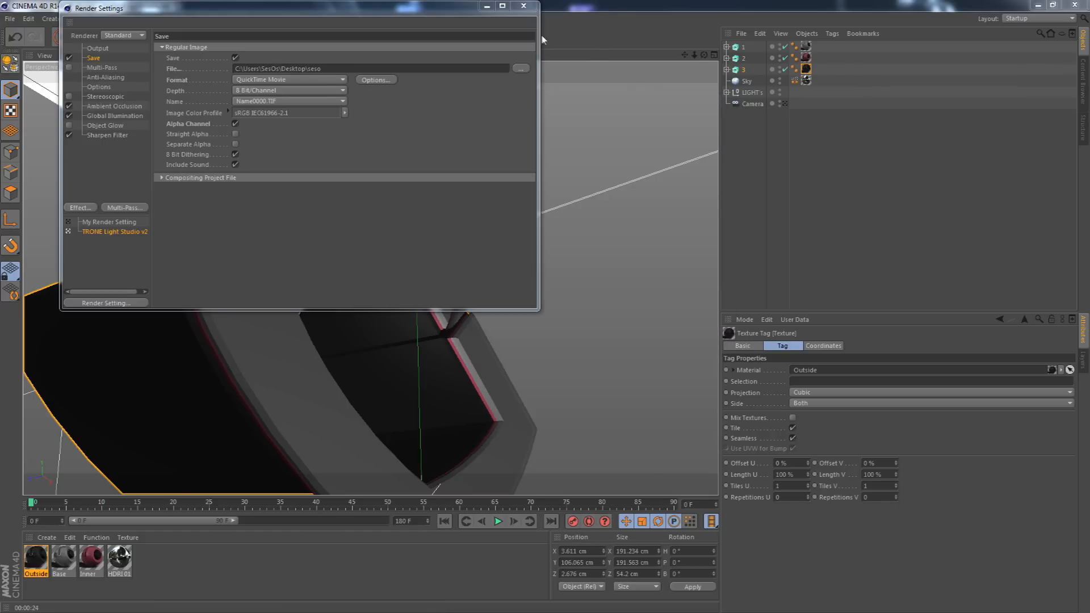
click(524, 6)
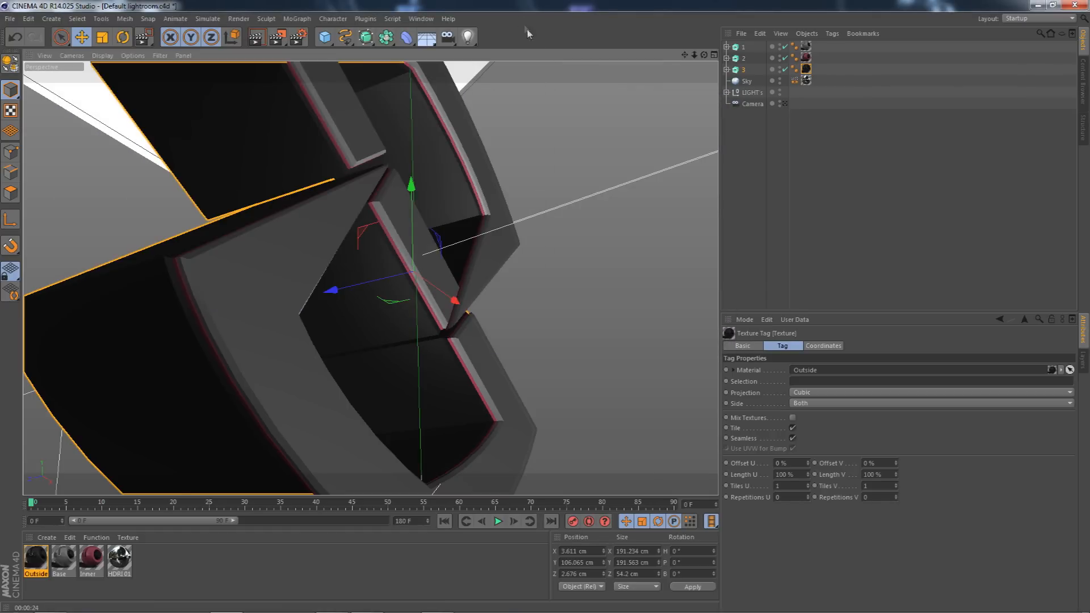
Review the Ambient Occlusion and Global Illumination parameters in the render settings.
click(298, 37)
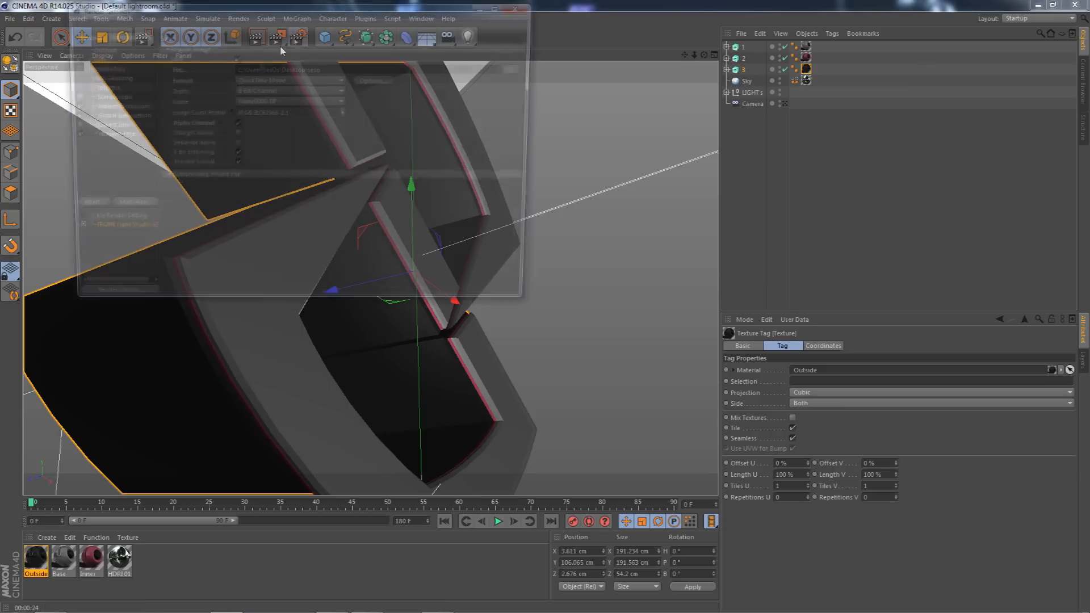
click(114, 106)
click(126, 116)
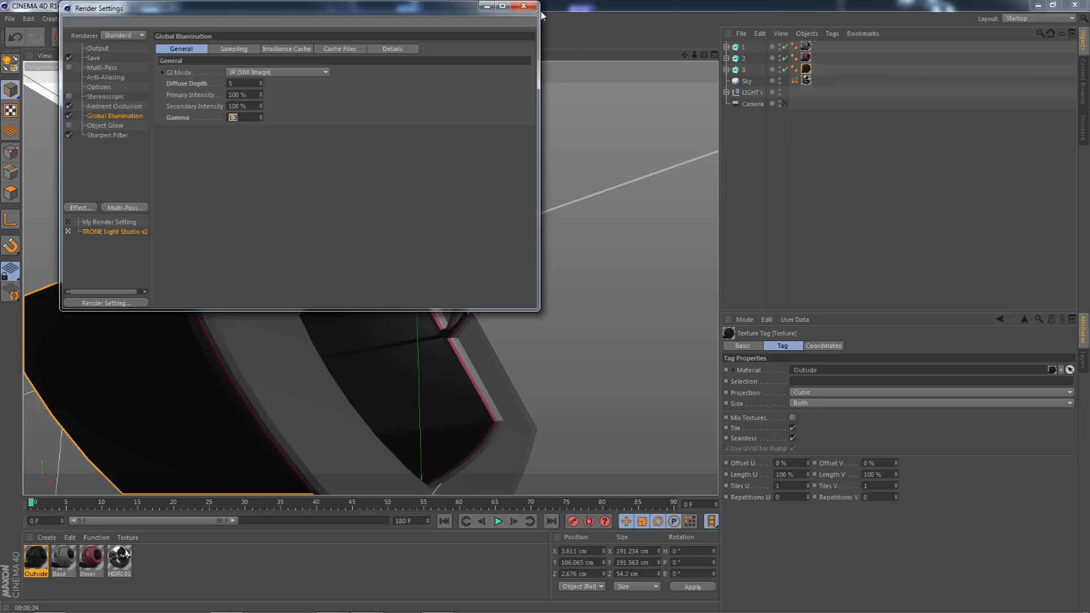
click(523, 7)
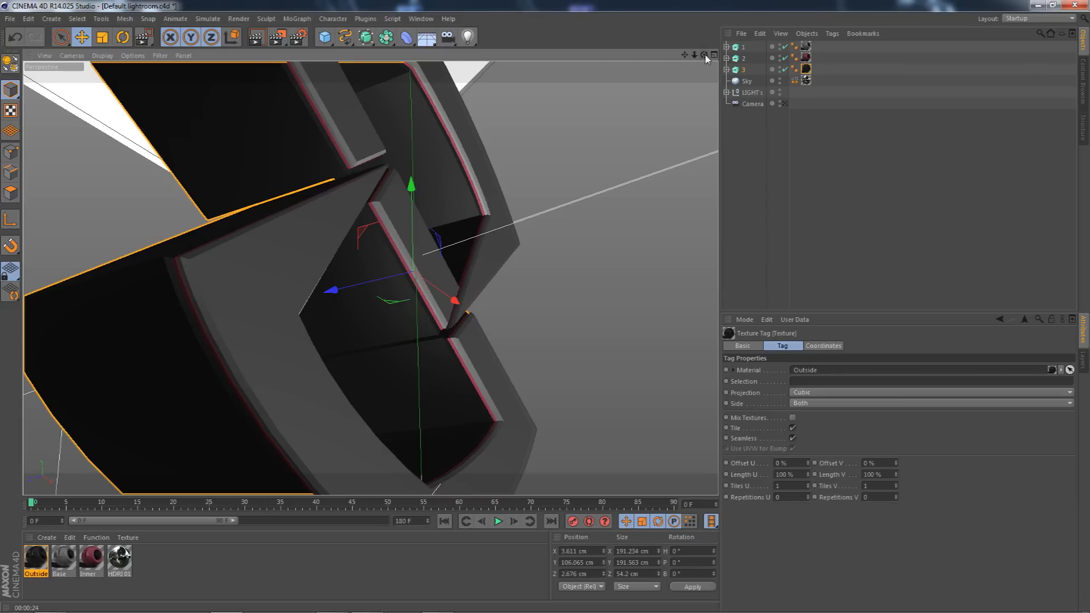
Group the extruded logo layers 1, 2 and 3 under a null and activate the Rotate tool.
drag(703, 57, 705, 87)
click(743, 48)
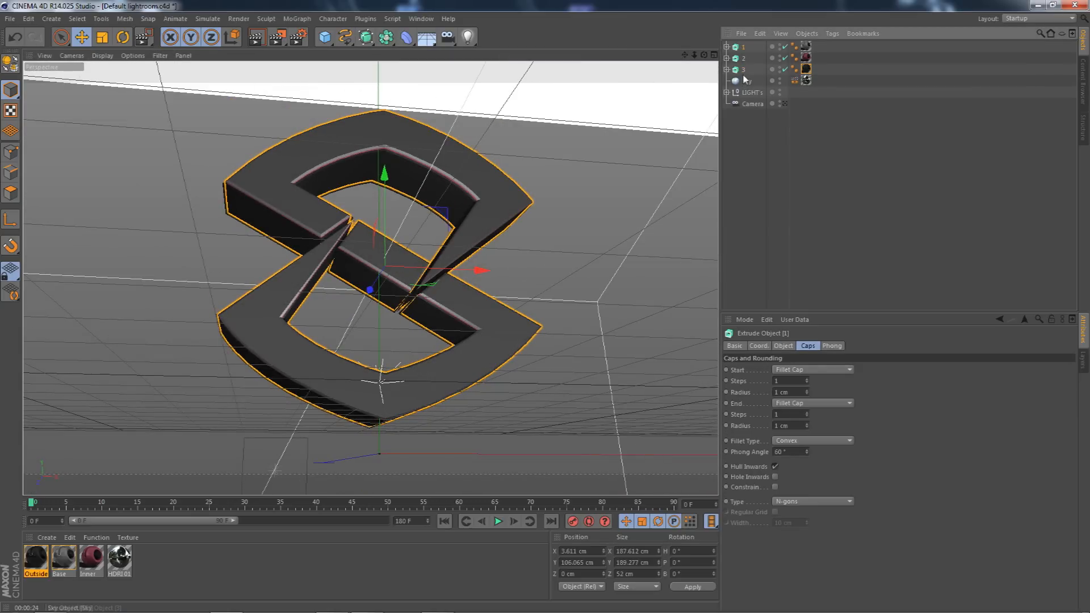
shift+click(744, 70)
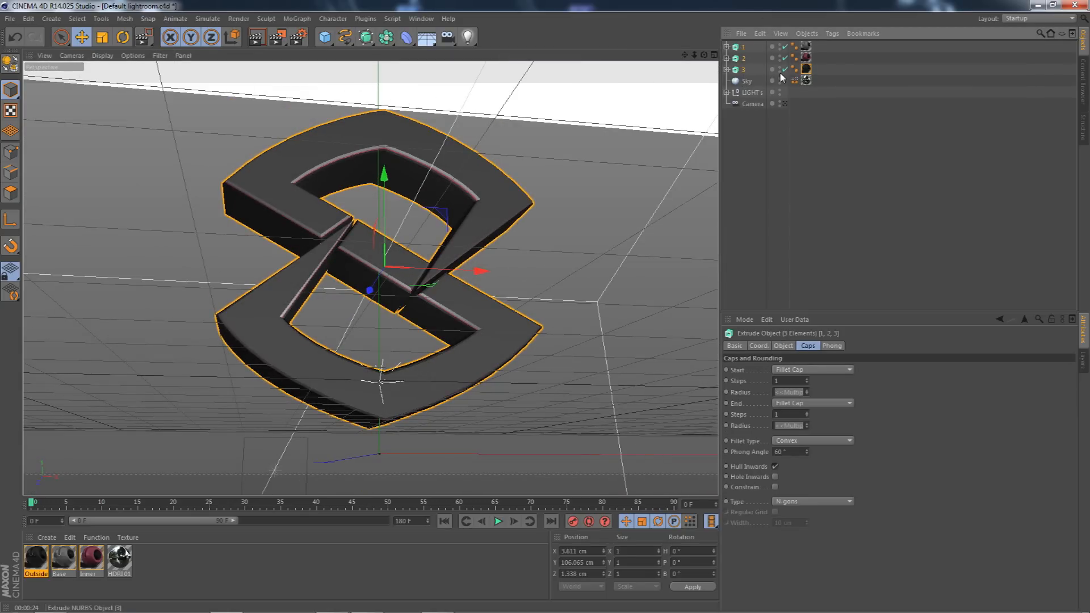
key(alt+g)
click(122, 38)
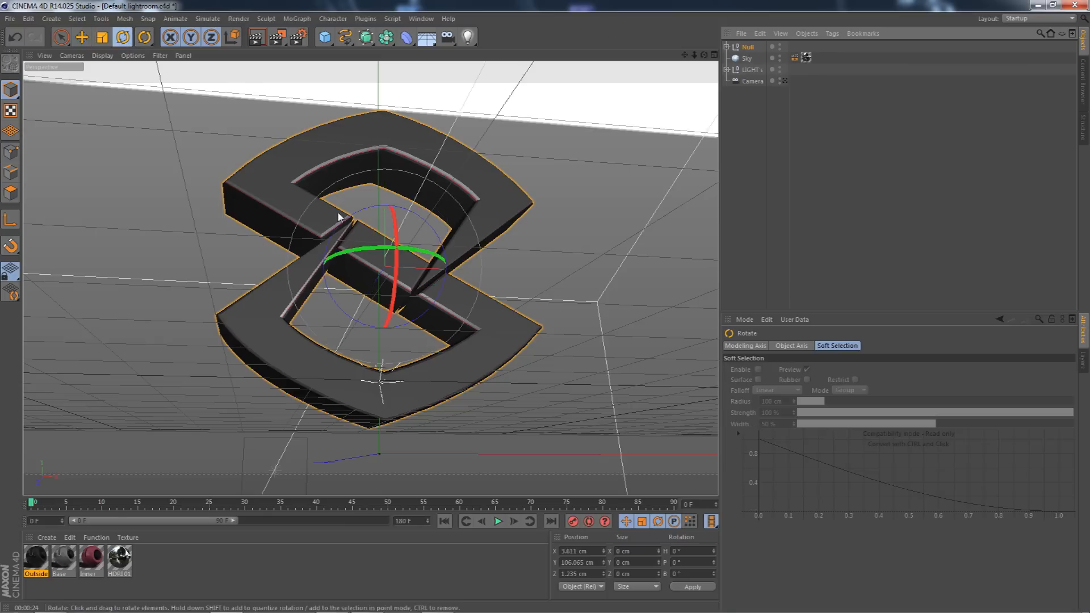
drag(417, 281, 430, 208)
drag(694, 55, 729, 60)
drag(370, 277, 704, 59)
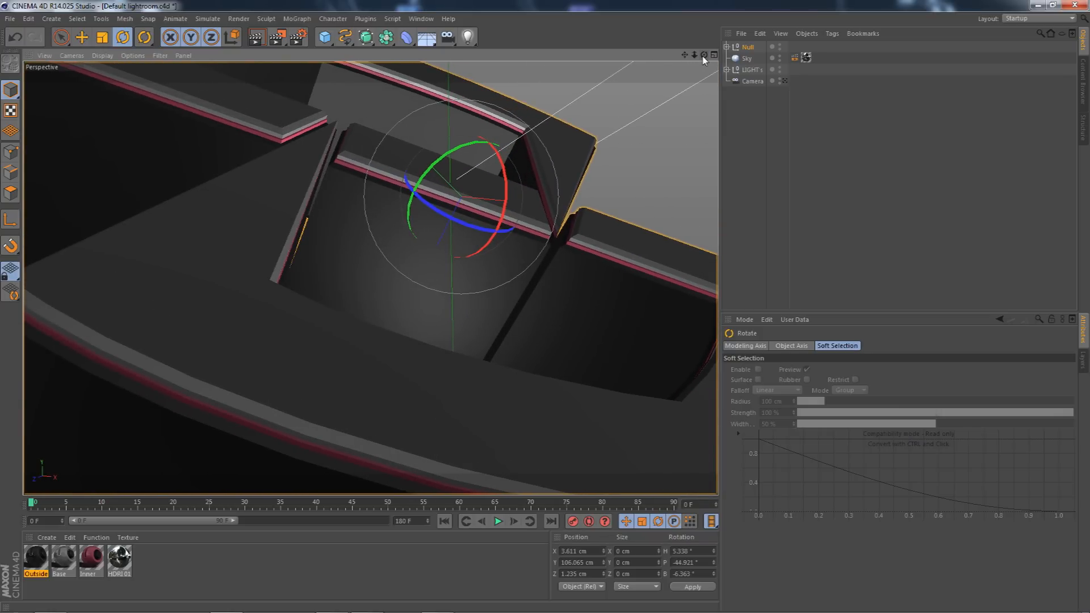
drag(704, 60, 704, 55)
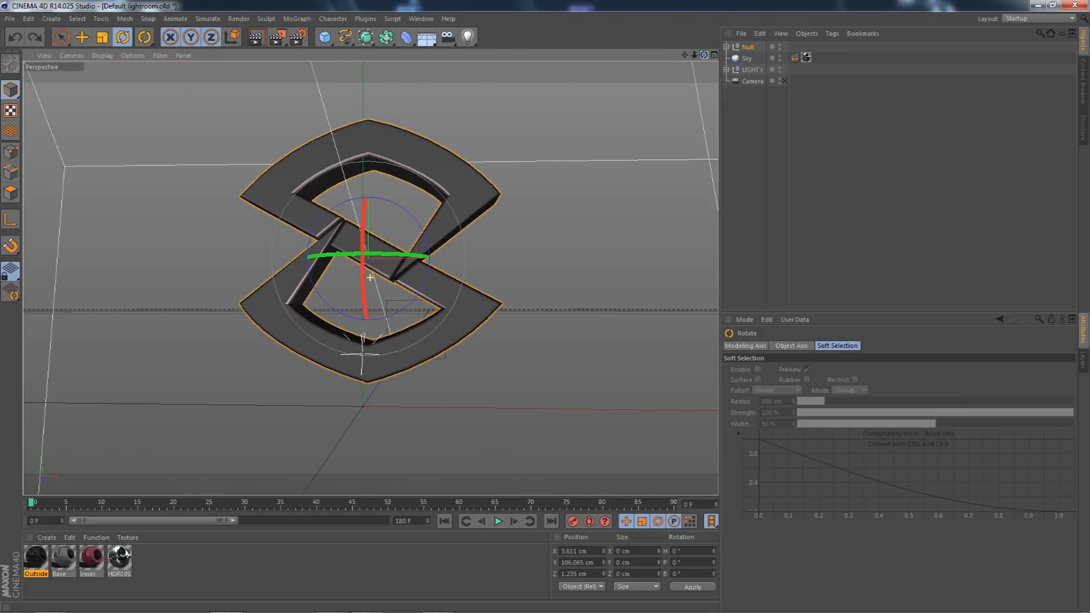
Record keyframes at frame 85 for the Camera and for layers 1, 2 and 3 in their upright pose.
click(727, 47)
click(749, 80)
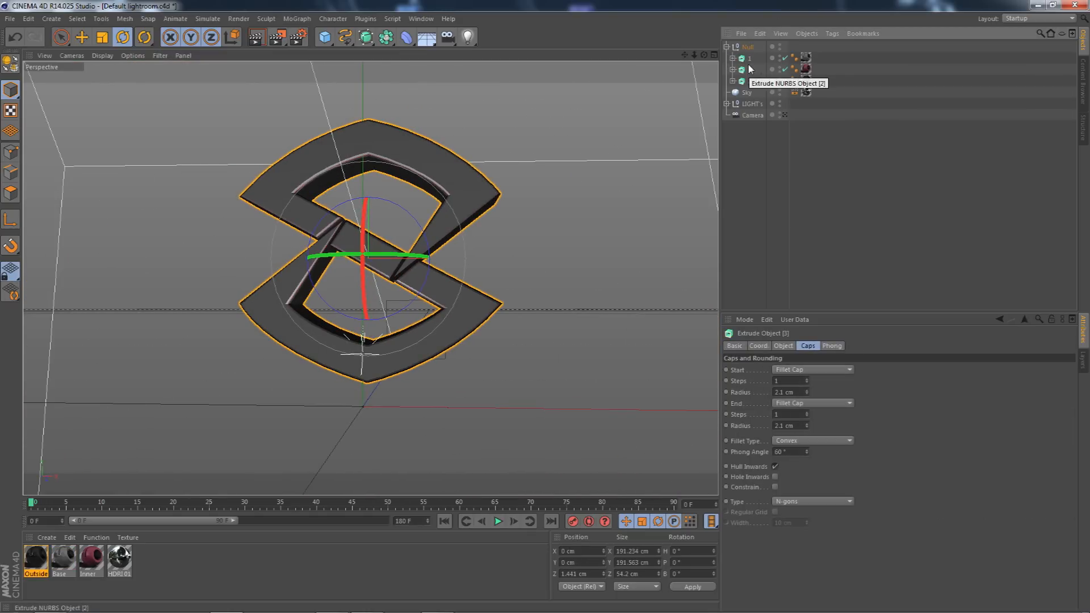
shift+click(751, 58)
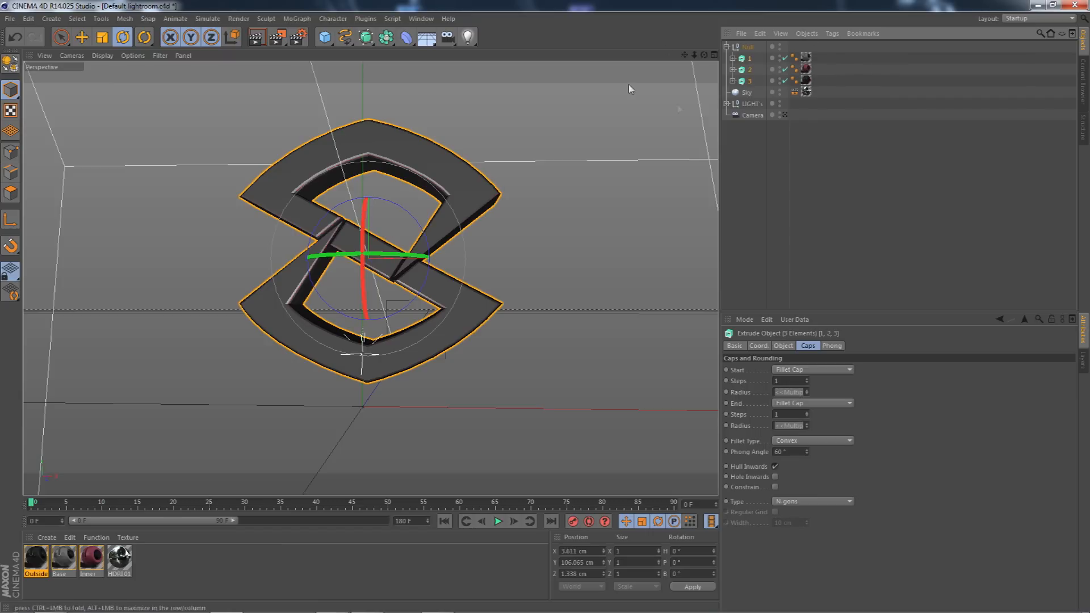
click(637, 504)
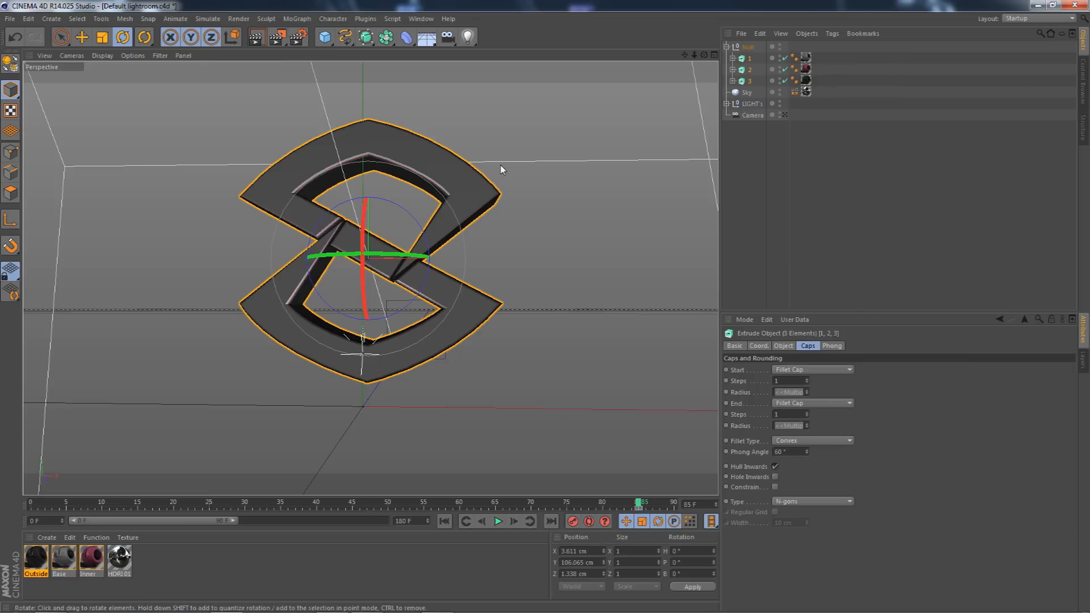
drag(704, 55, 718, 79)
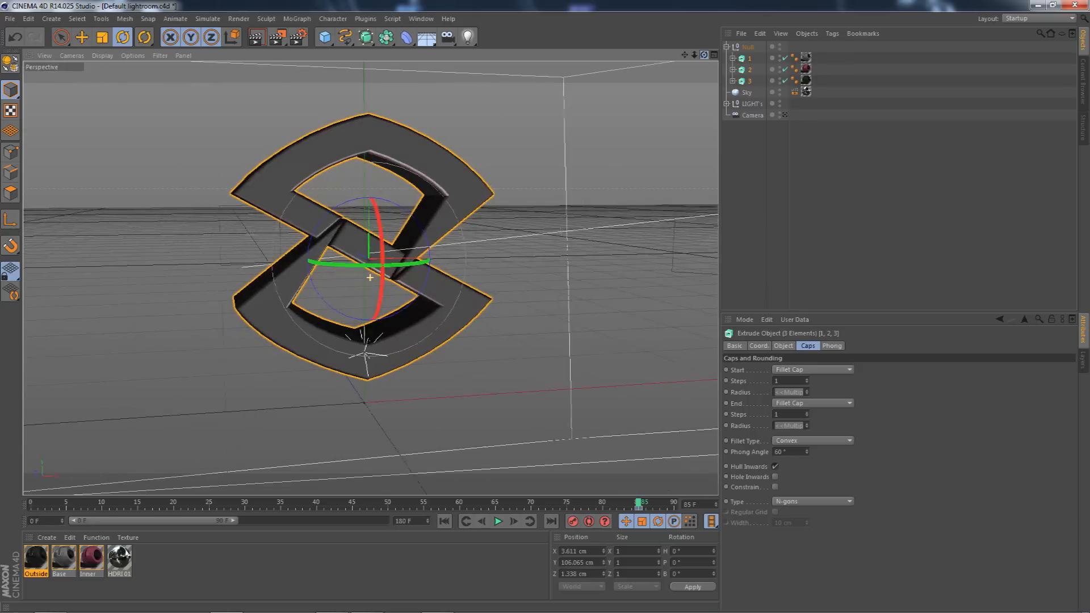
click(751, 114)
click(748, 46)
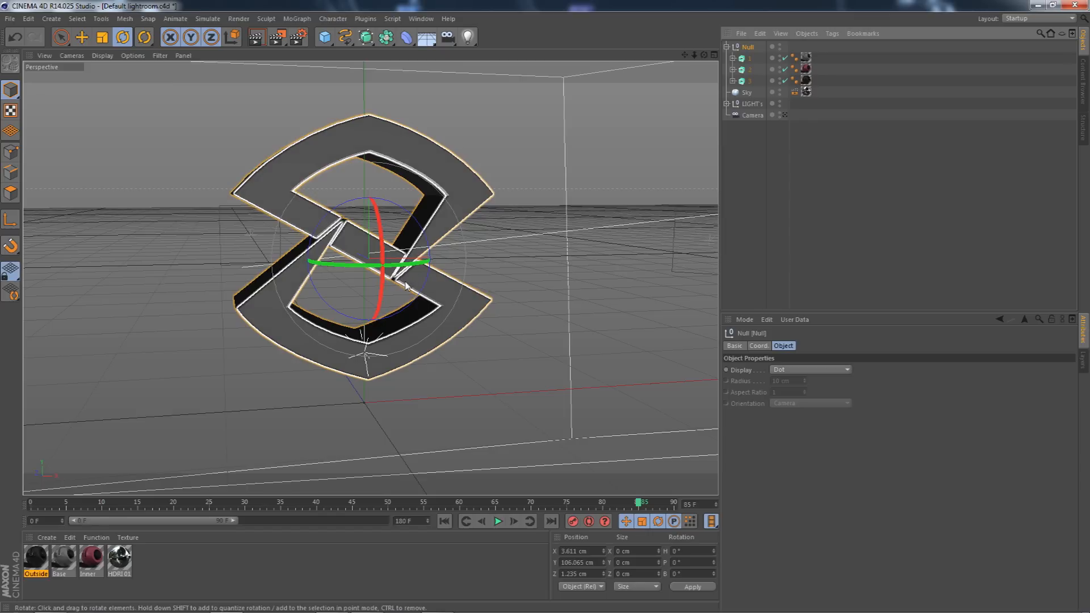
click(748, 58)
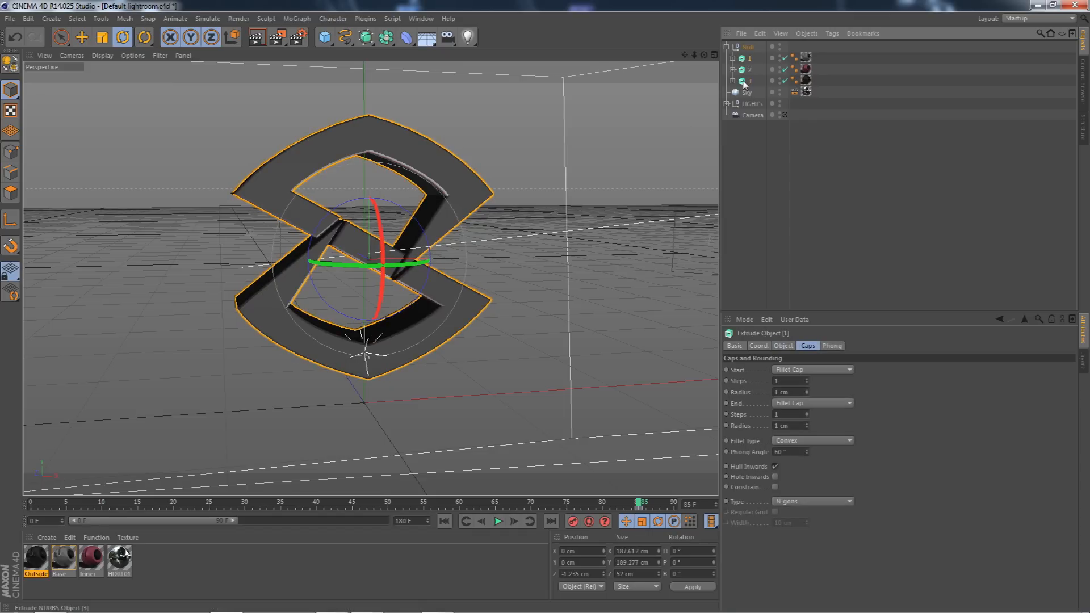
shift+click(744, 83)
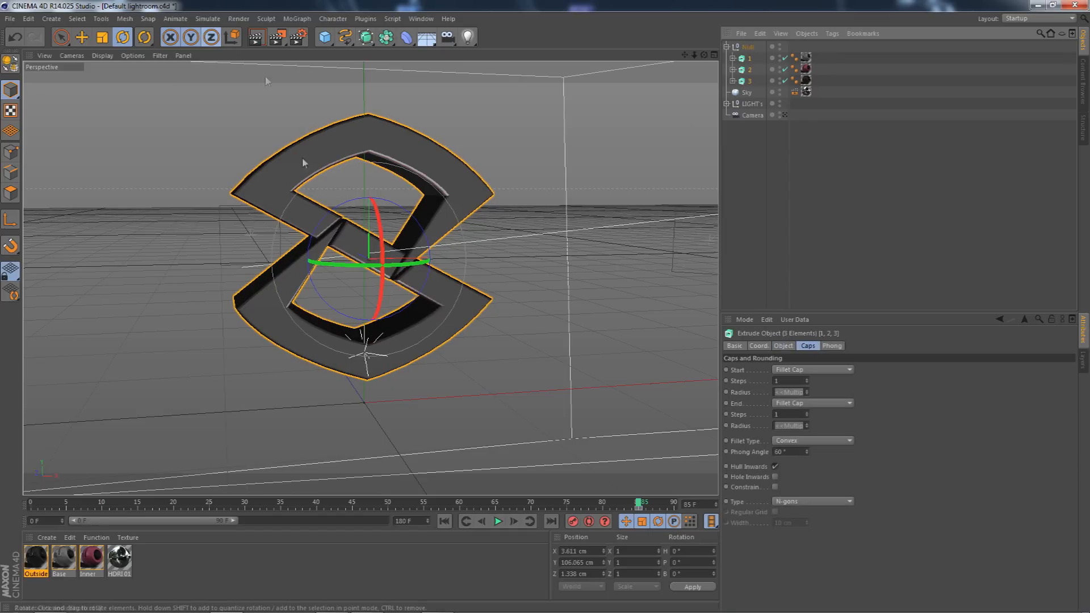
Tilt layers 1, 2 and 3 back to a pitch of about -48° at frame 0 and record that pose as a keyframe.
drag(403, 290, 420, 210)
click(30, 503)
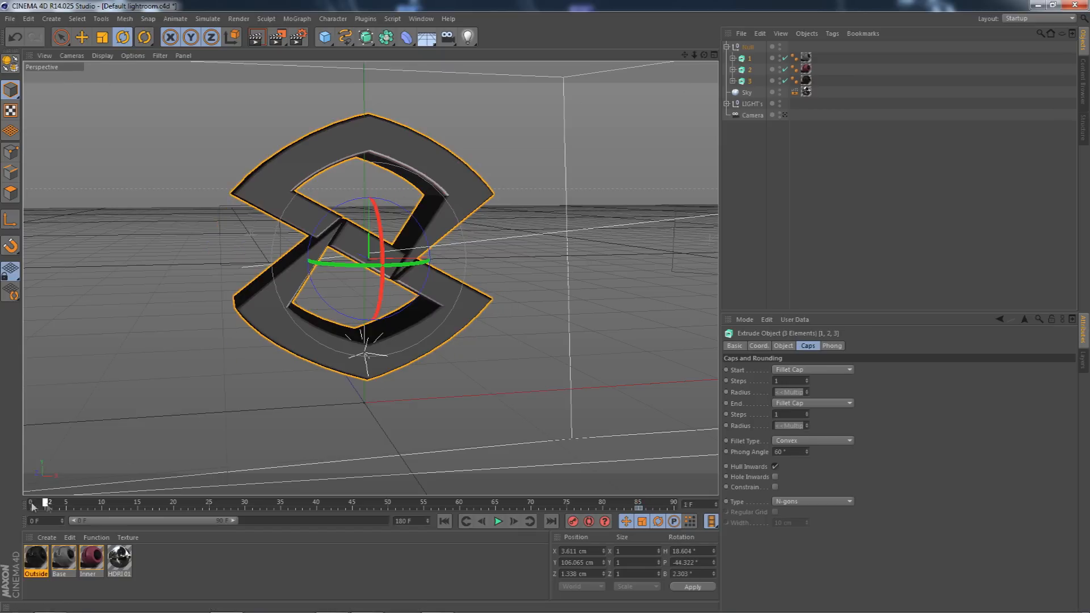
drag(410, 278, 406, 205)
drag(333, 255, 420, 254)
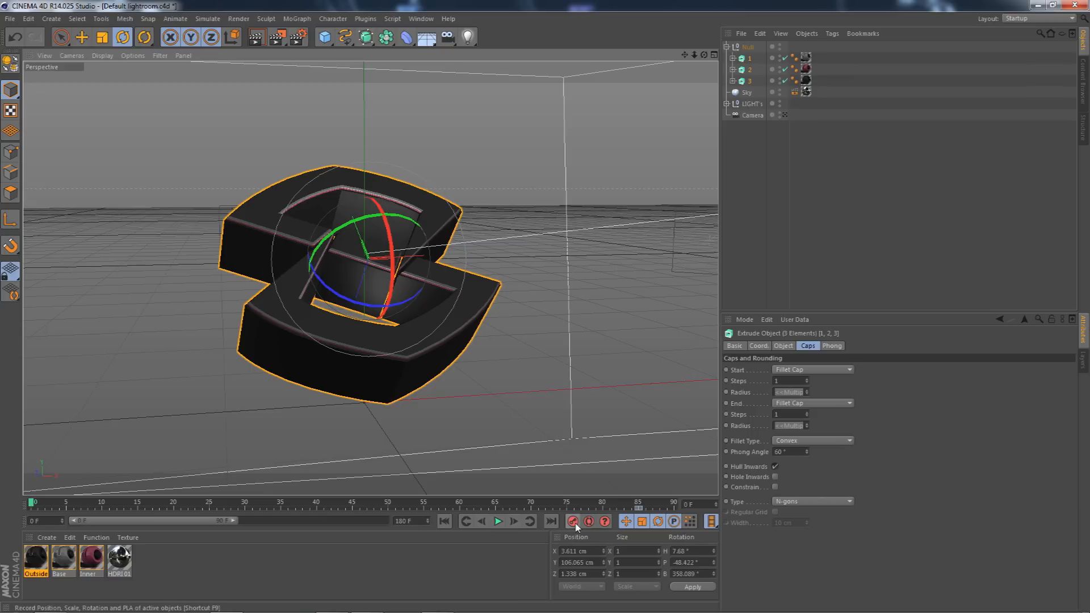
Look through the scene Camera and scrub the tilt animation, returning to frame 0.
drag(693, 56, 370, 278)
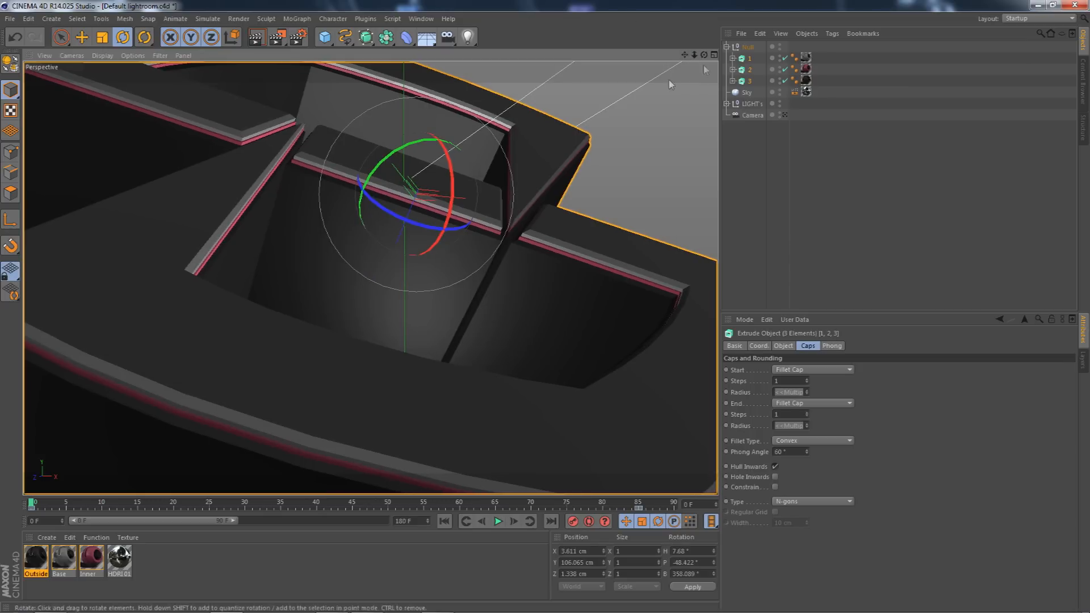
click(751, 116)
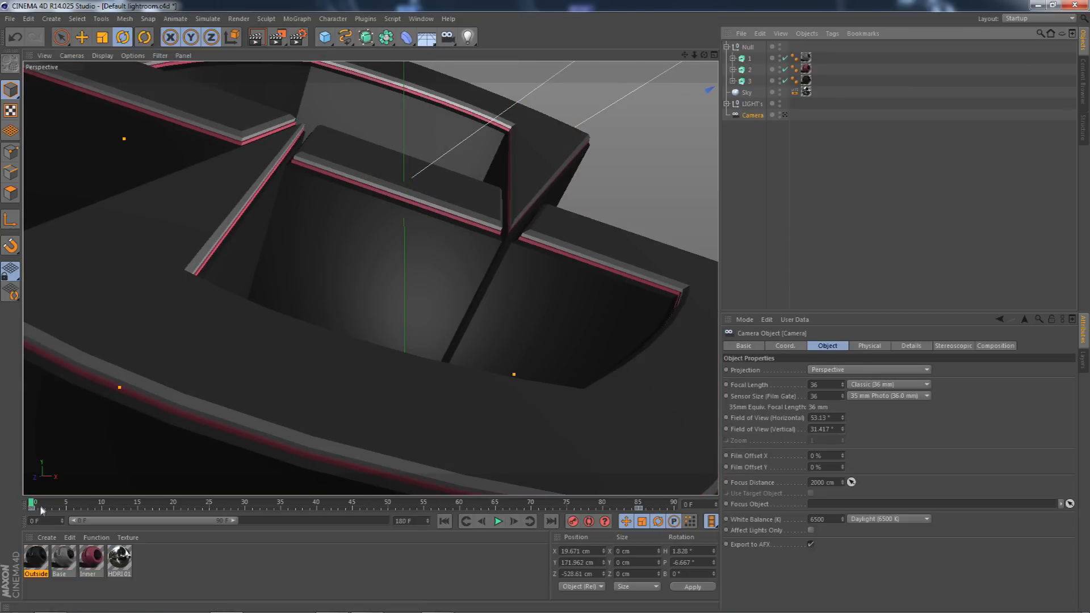
drag(32, 507, 488, 502)
drag(323, 522, 28, 511)
click(786, 115)
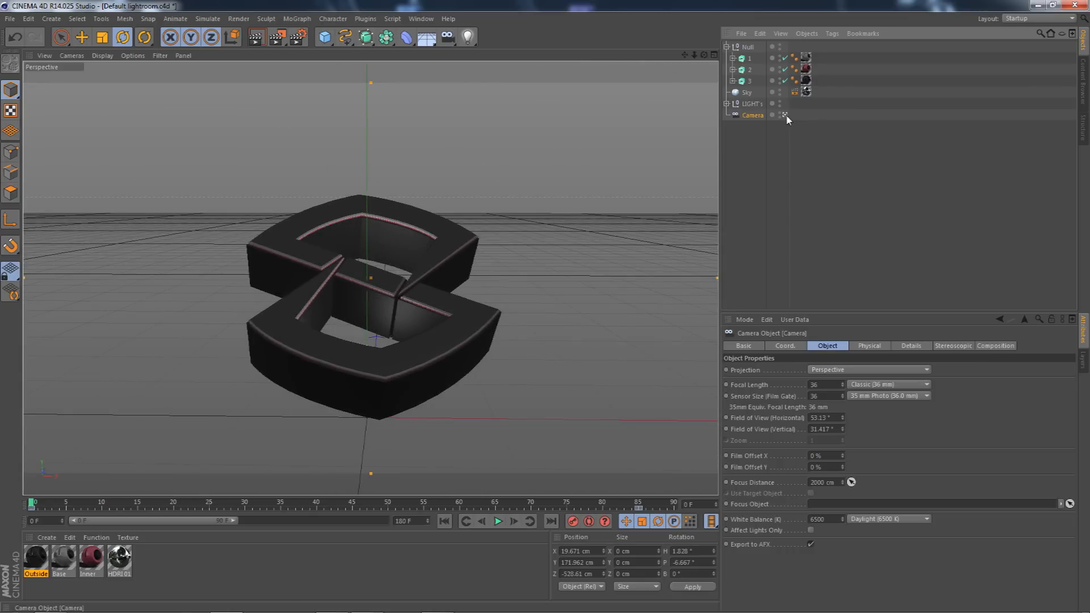
mouse_move(34, 505)
mouse_down()
mouse_move(444, 513)
mouse_move(178, 476)
mouse_move(260, 498)
mouse_move(585, 486)
mouse_move(20, 472)
mouse_move(241, 465)
mouse_move(38, 482)
mouse_move(23, 506)
mouse_up()
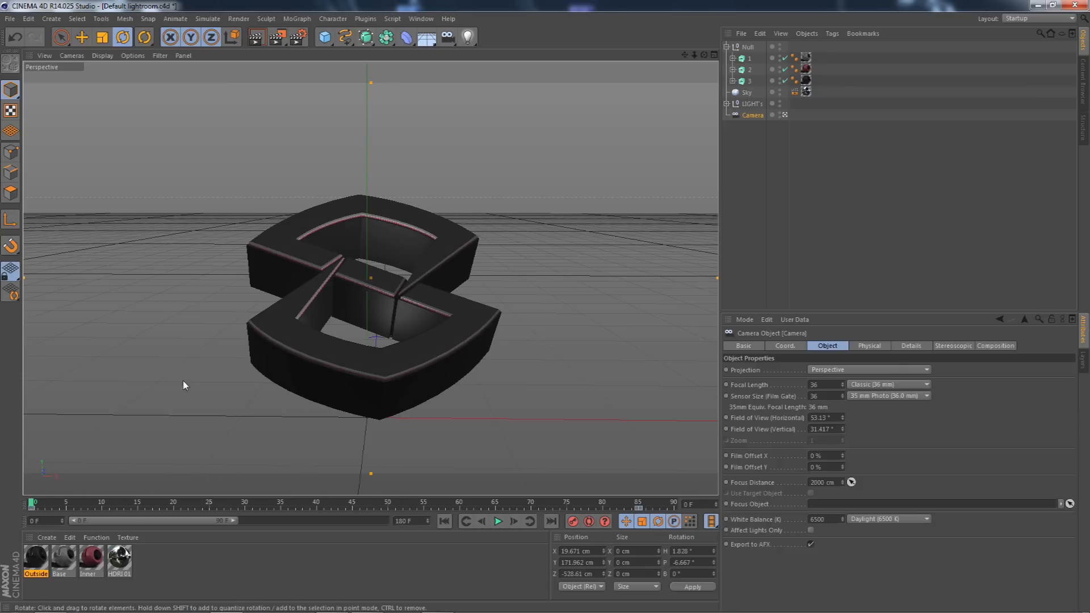
Frame the Camera in close-up on the logo's inner edges, record its keyframe at frame 0, and compare with frame 85.
drag(694, 55, 717, 63)
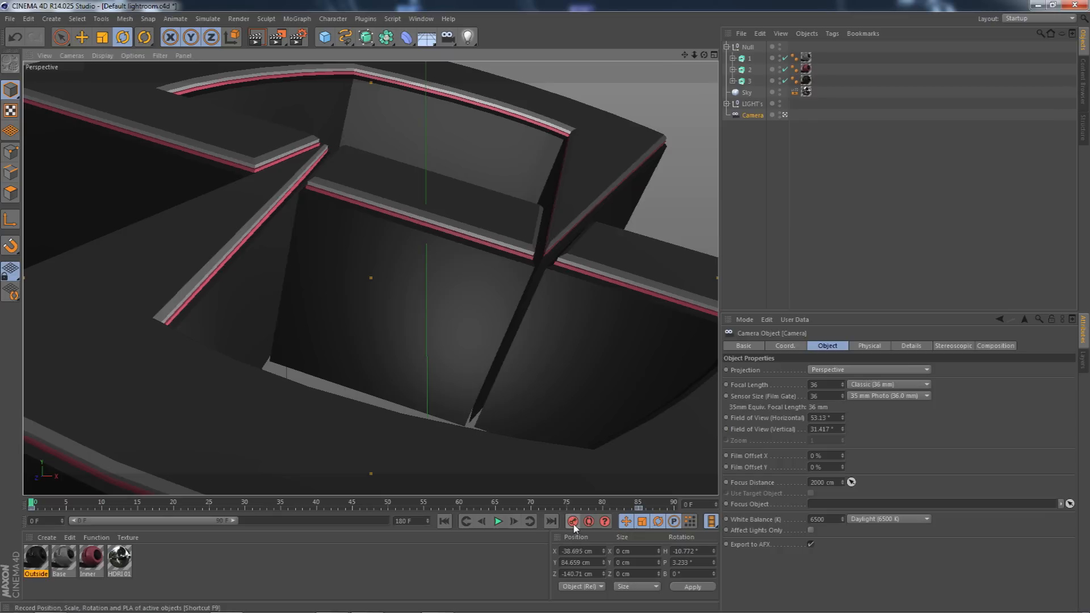
mouse_move(30, 504)
mouse_down()
mouse_move(585, 491)
mouse_move(20, 490)
mouse_move(606, 455)
mouse_move(115, 457)
mouse_move(611, 471)
mouse_move(81, 470)
mouse_move(30, 489)
mouse_up()
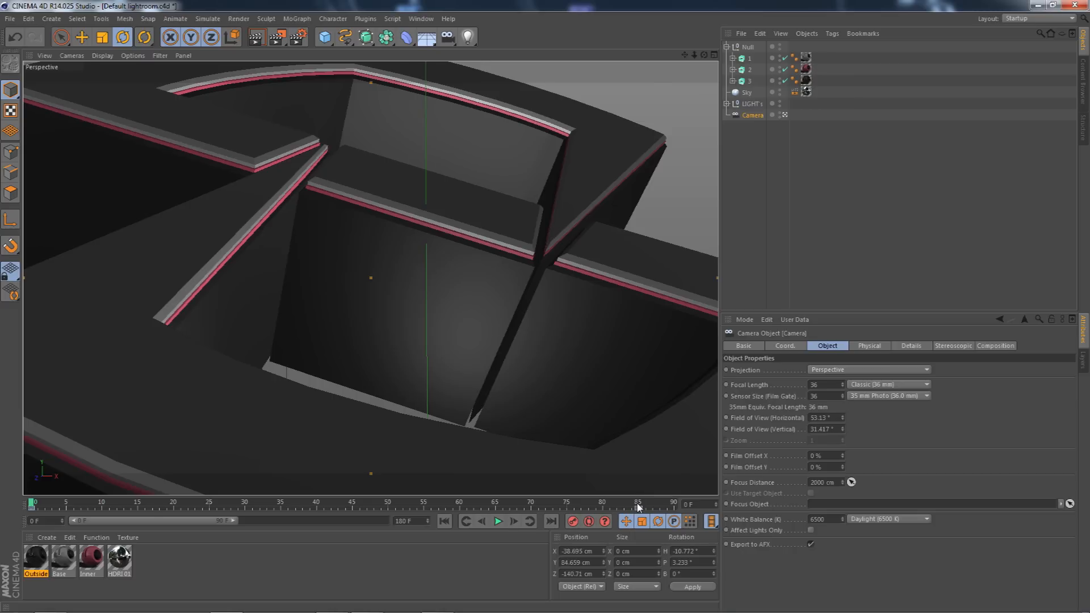
click(638, 504)
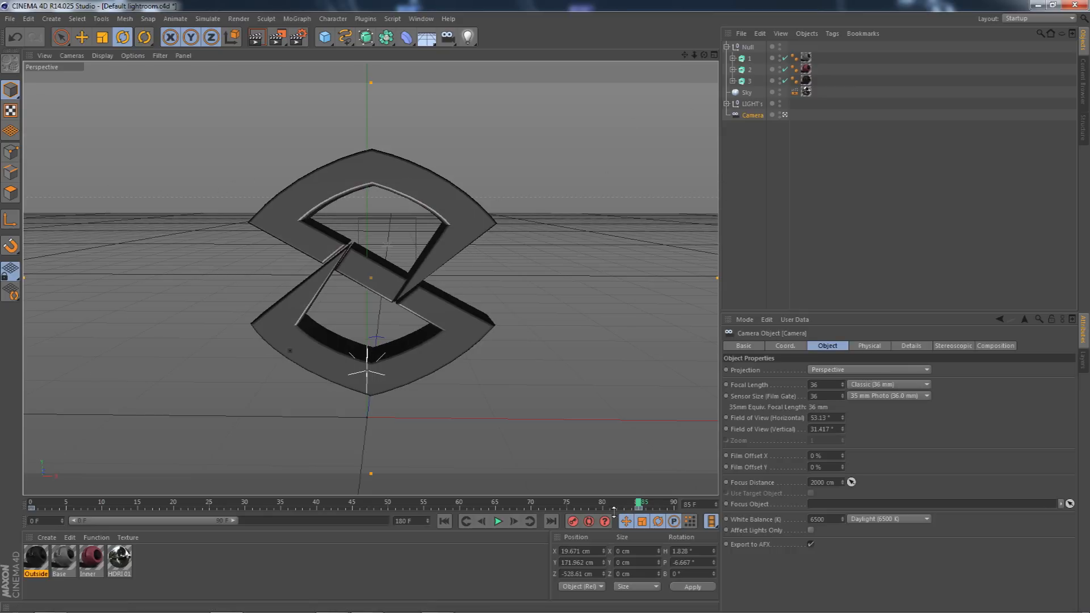
drag(637, 504, 2, 454)
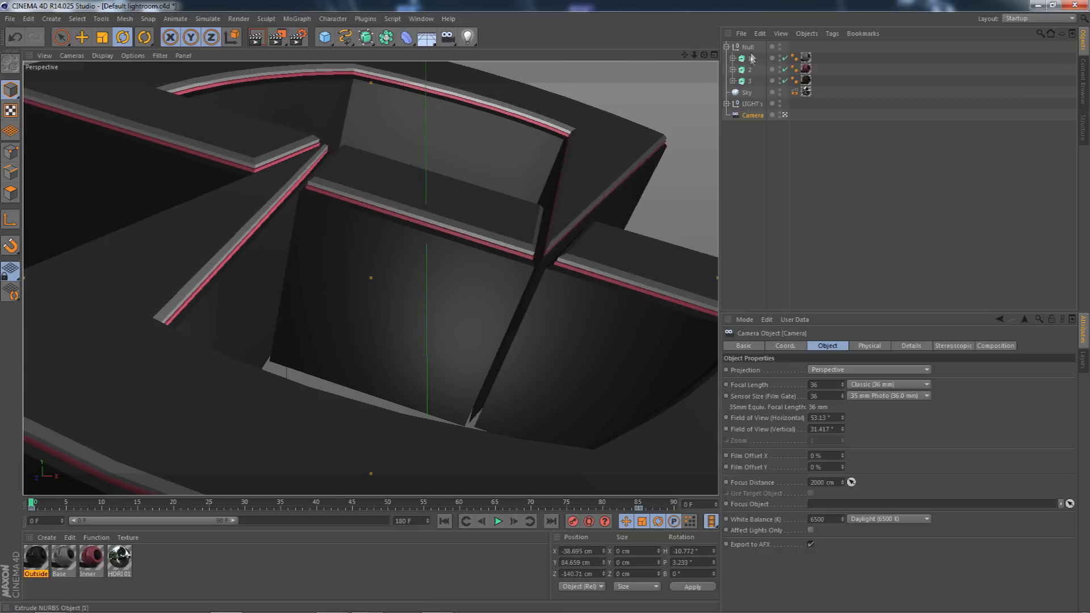
Move the Camera to a low, rotated close-up of the logo at frame 60 and record its keyframe.
click(747, 48)
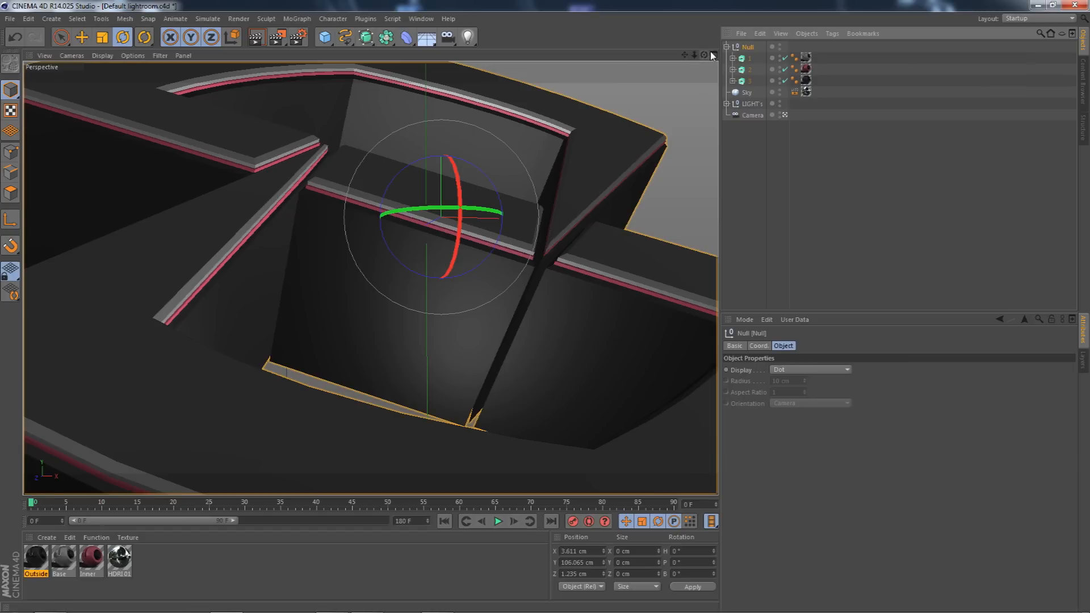
click(750, 115)
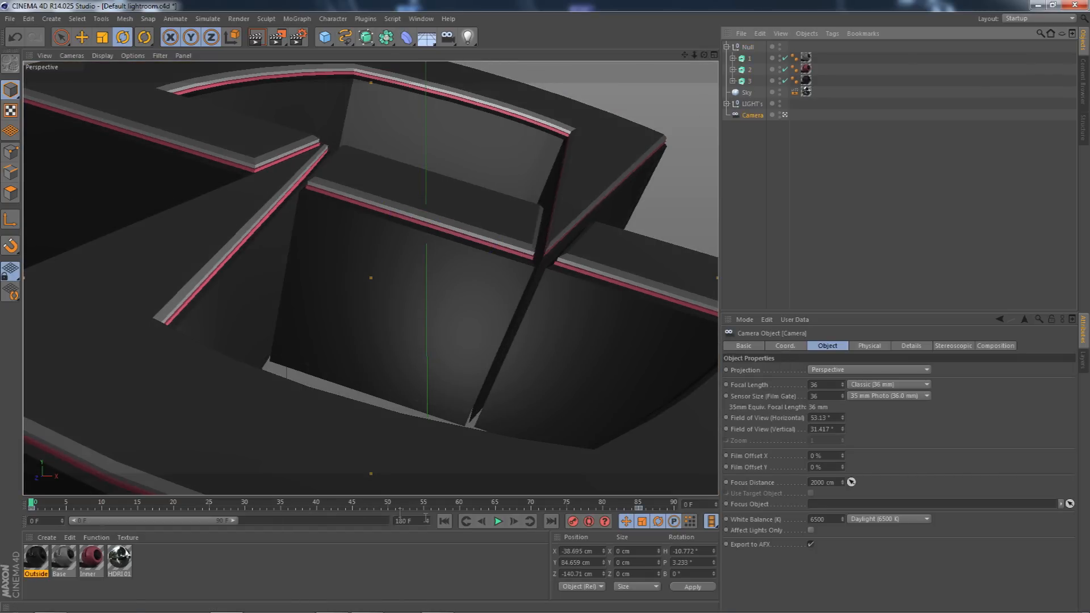
click(461, 503)
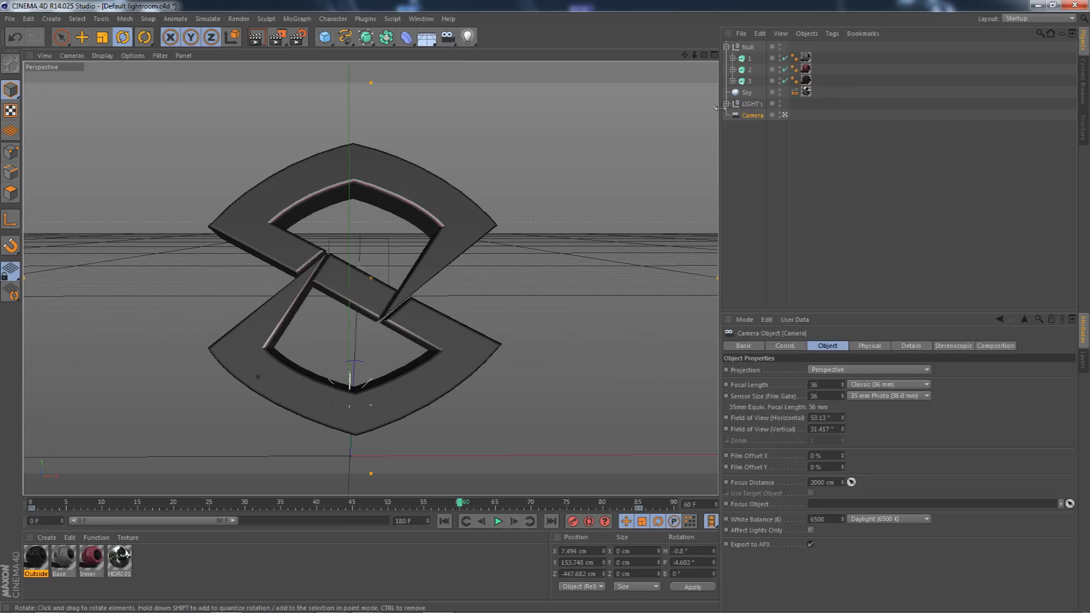
mouse_move(694, 55)
mouse_down()
mouse_move(763, 55)
mouse_move(691, 28)
mouse_move(682, 2)
mouse_move(738, 13)
mouse_move(743, 5)
mouse_move(690, 55)
mouse_move(614, 57)
mouse_move(698, 58)
mouse_up()
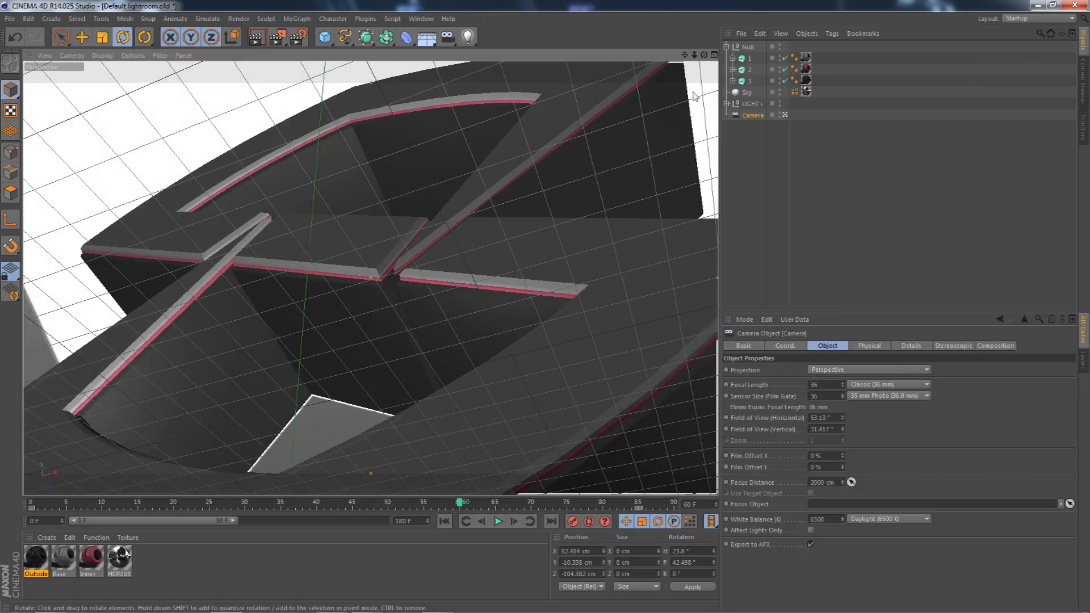
mouse_move(685, 56)
mouse_down()
mouse_move(689, 46)
mouse_move(697, 61)
mouse_move(679, 79)
mouse_move(691, 88)
mouse_move(714, 81)
mouse_move(704, 54)
mouse_up()
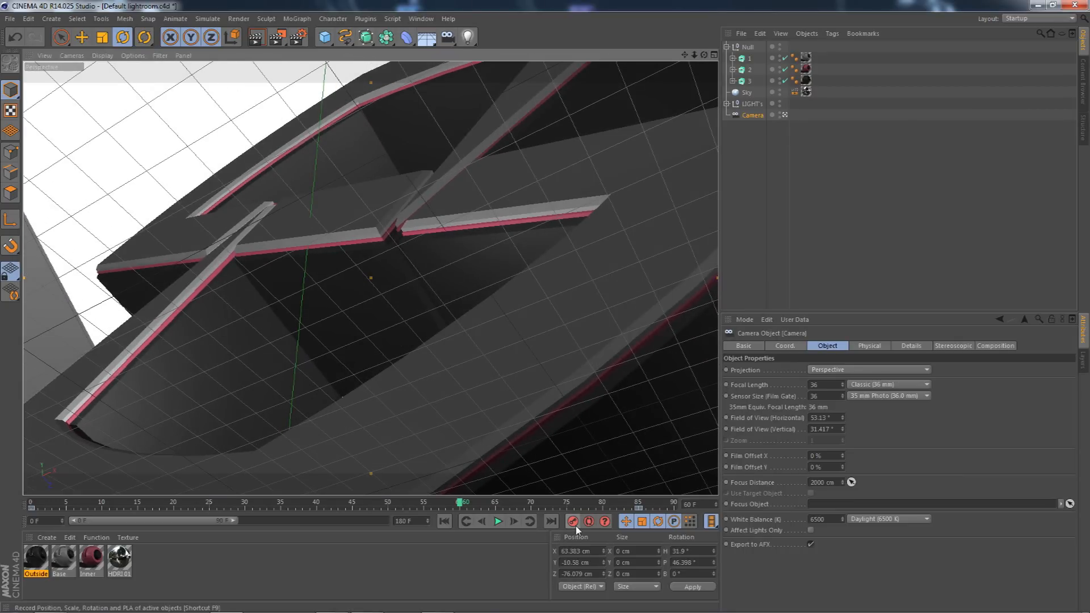
click(576, 531)
Pull the Camera back from the logo at frame 60 and record its keyframe again with the wider framing.
drag(464, 508, 433, 523)
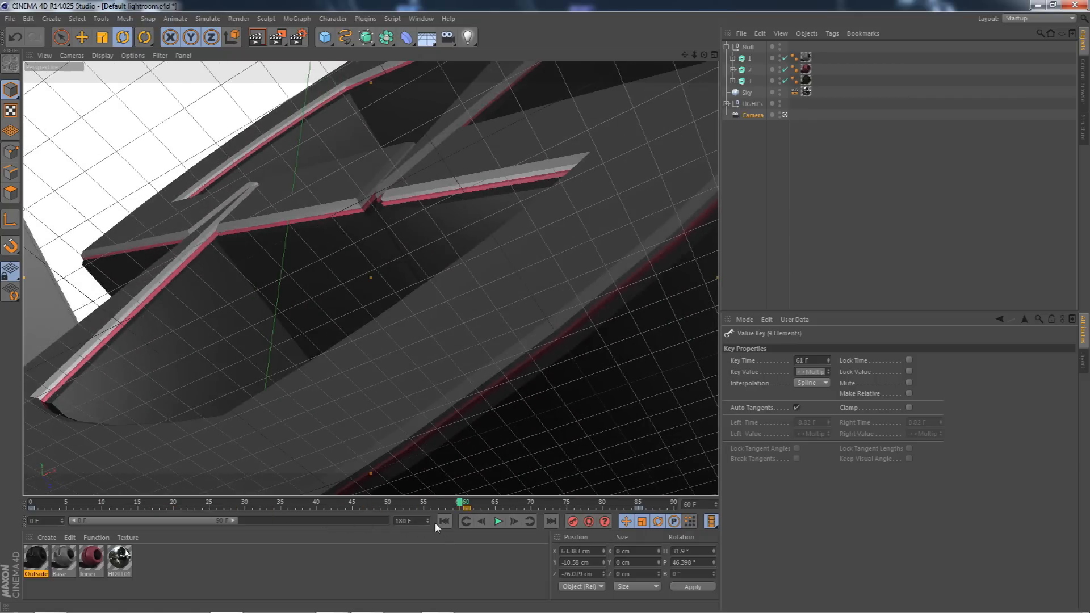
click(755, 115)
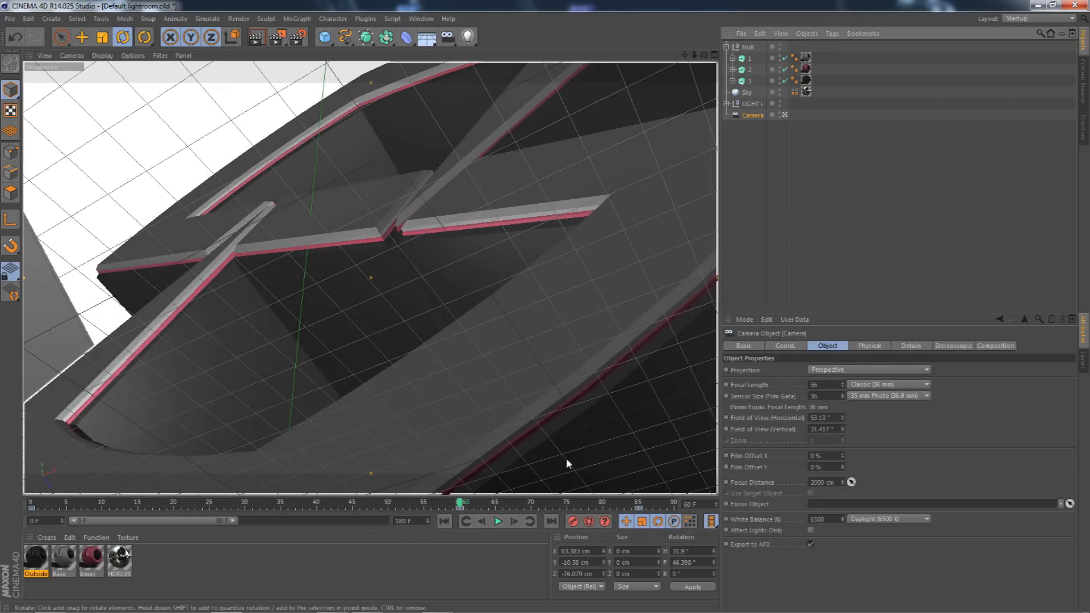
drag(459, 503, 464, 550)
mouse_move(694, 55)
mouse_down()
mouse_move(673, 52)
mouse_move(706, 55)
mouse_up()
click(752, 116)
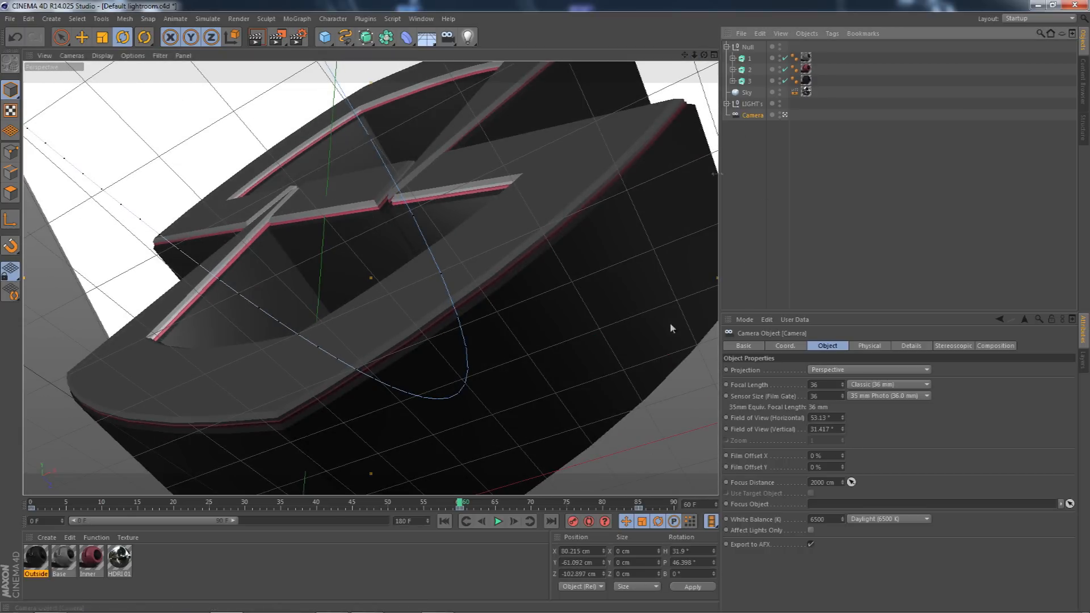
click(573, 521)
Reframe the Camera on the upright logo at frame 85, record its keyframe, and scrub the animation from frame 0 to 61.
drag(459, 507, 639, 587)
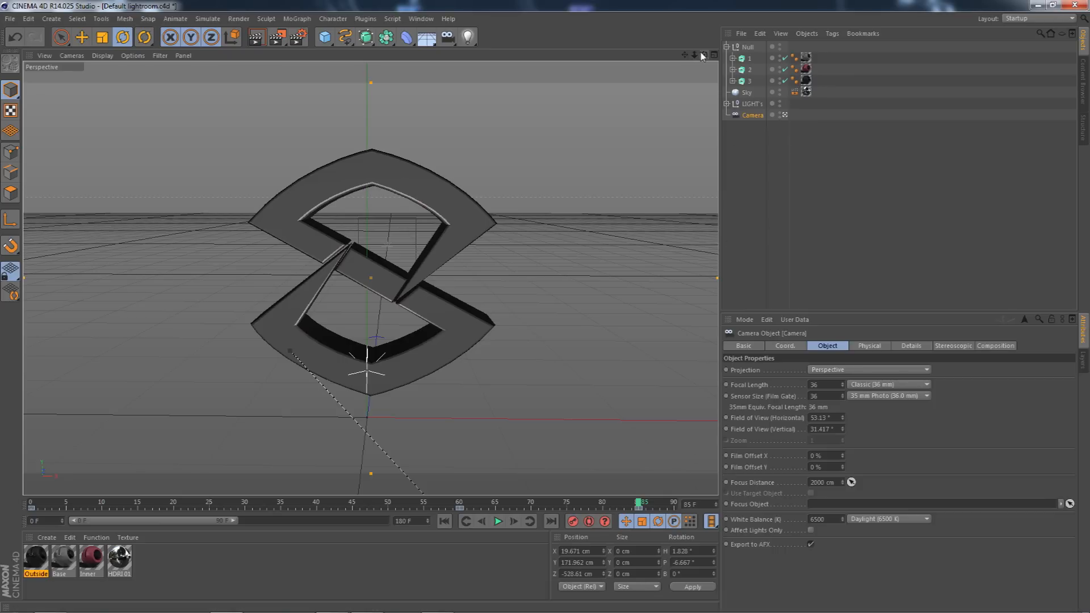
drag(691, 55, 701, 61)
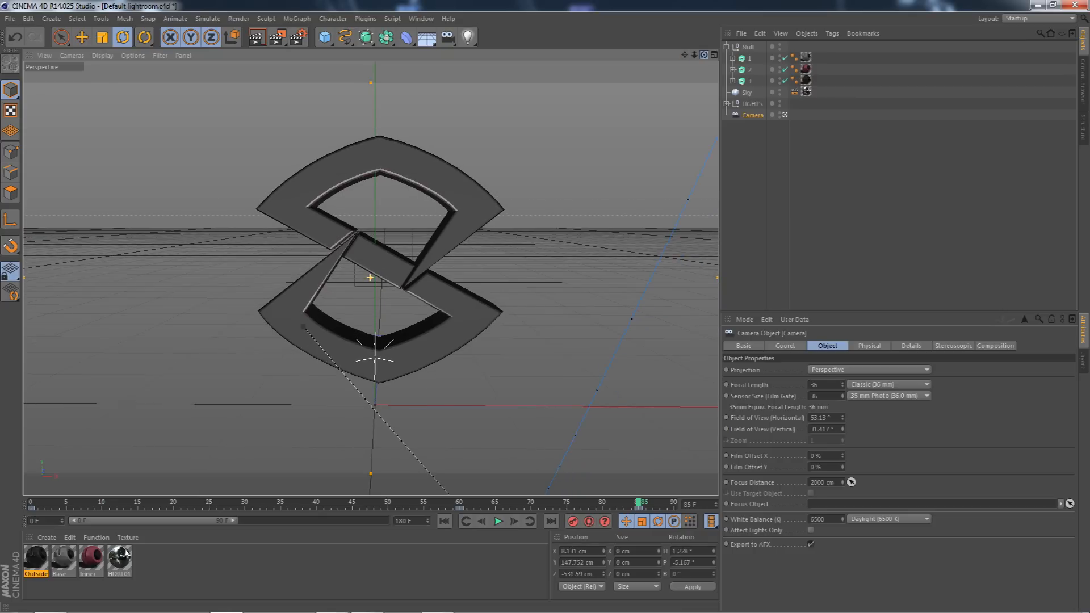
click(574, 521)
drag(570, 500, 2, 527)
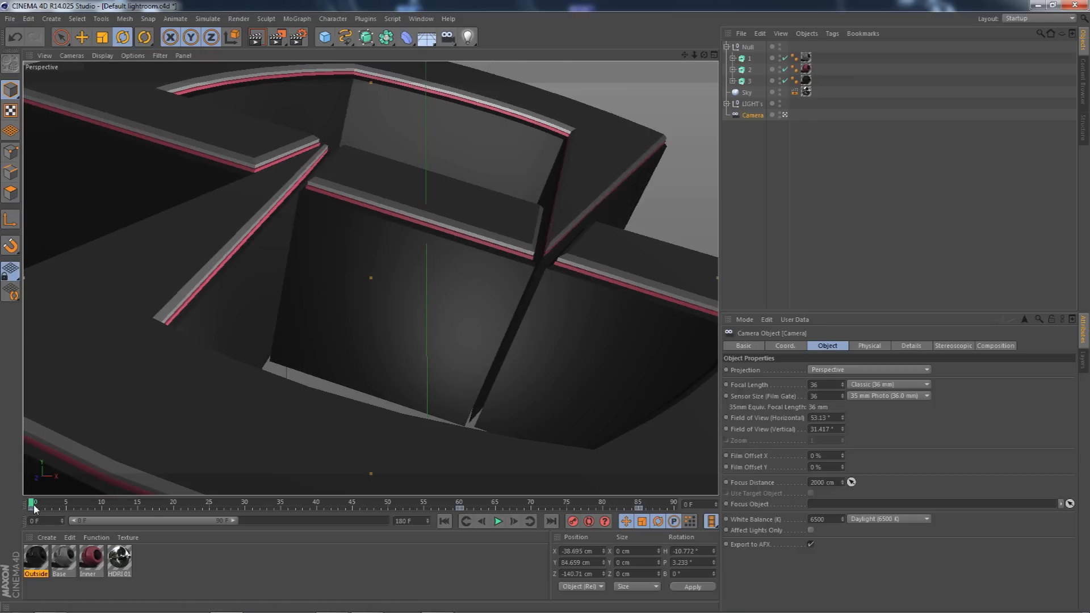
click(52, 507)
drag(52, 507, 467, 503)
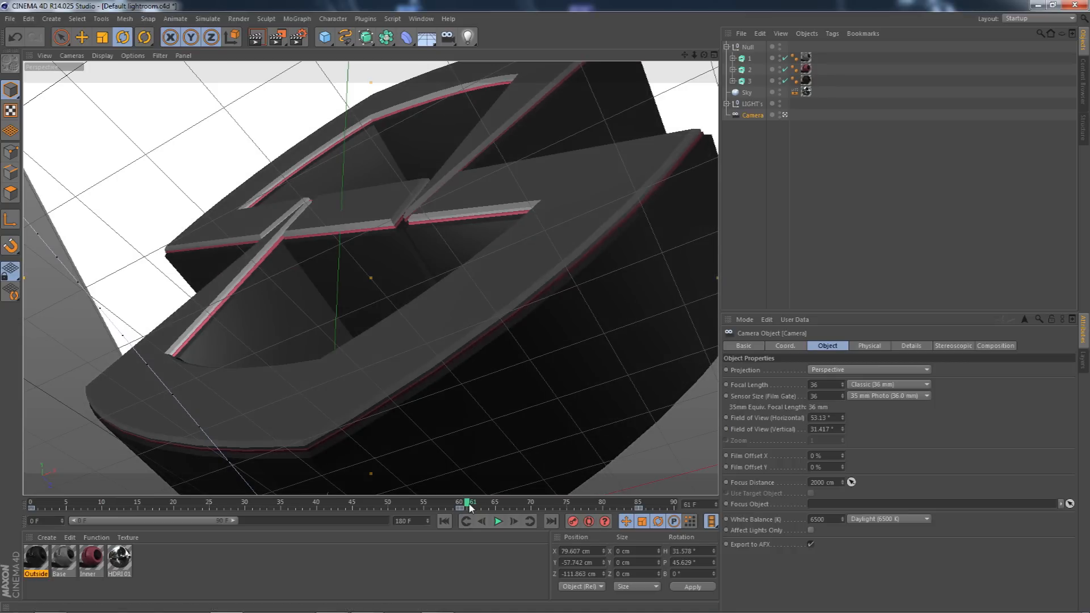
Try to reframe the Camera on the logo at frame 75.
drag(468, 505, 567, 504)
drag(685, 55, 789, 56)
drag(684, 55, 818, 55)
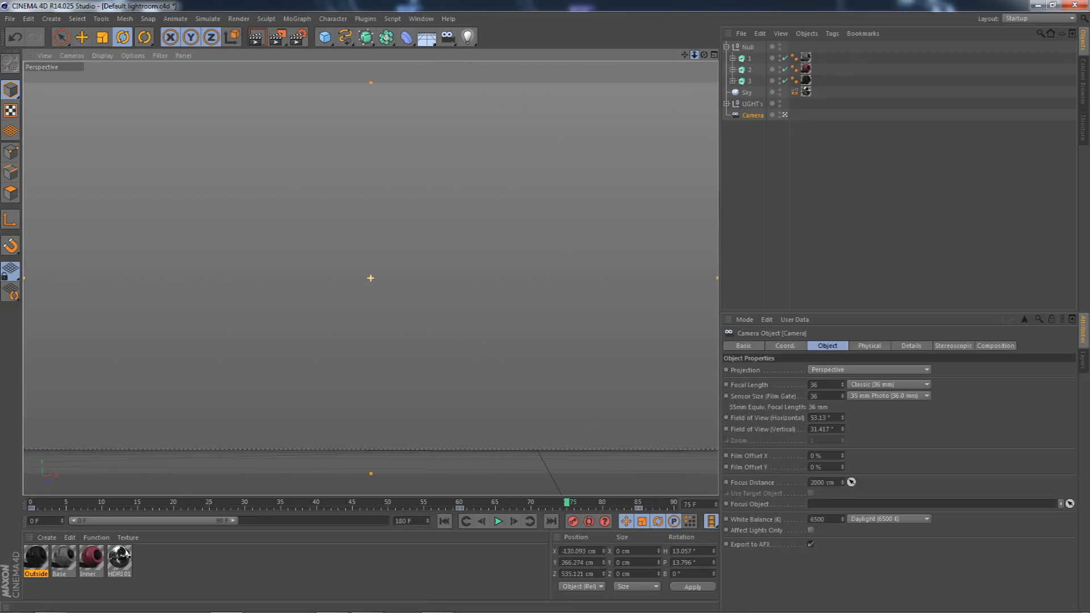
drag(694, 55, 729, 55)
drag(729, 55, 647, 55)
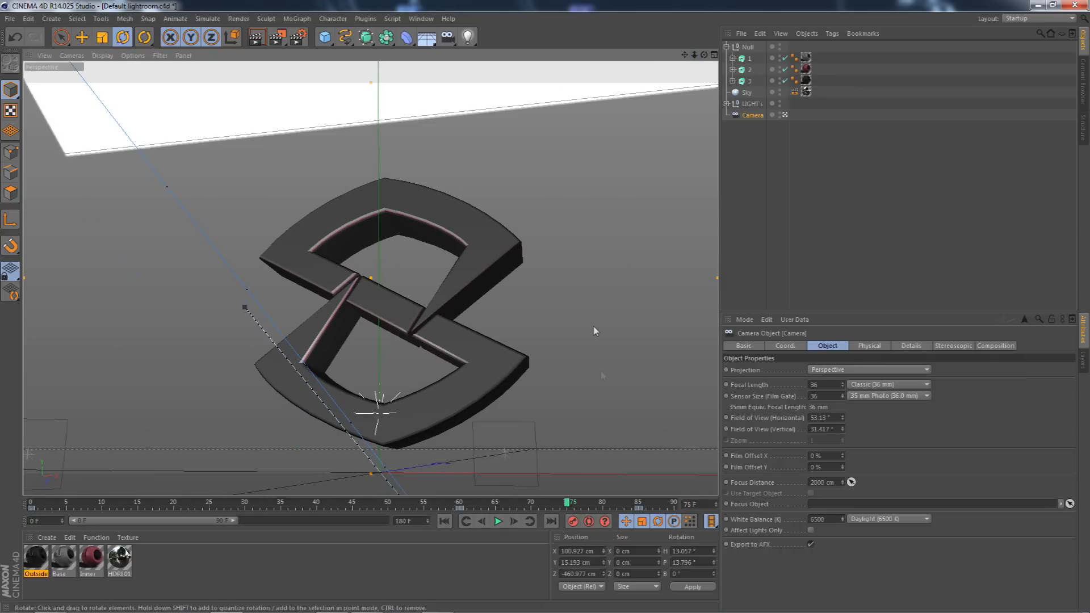
Add a MoText object to the scene at frame 85 and open its object properties.
drag(560, 505, 638, 506)
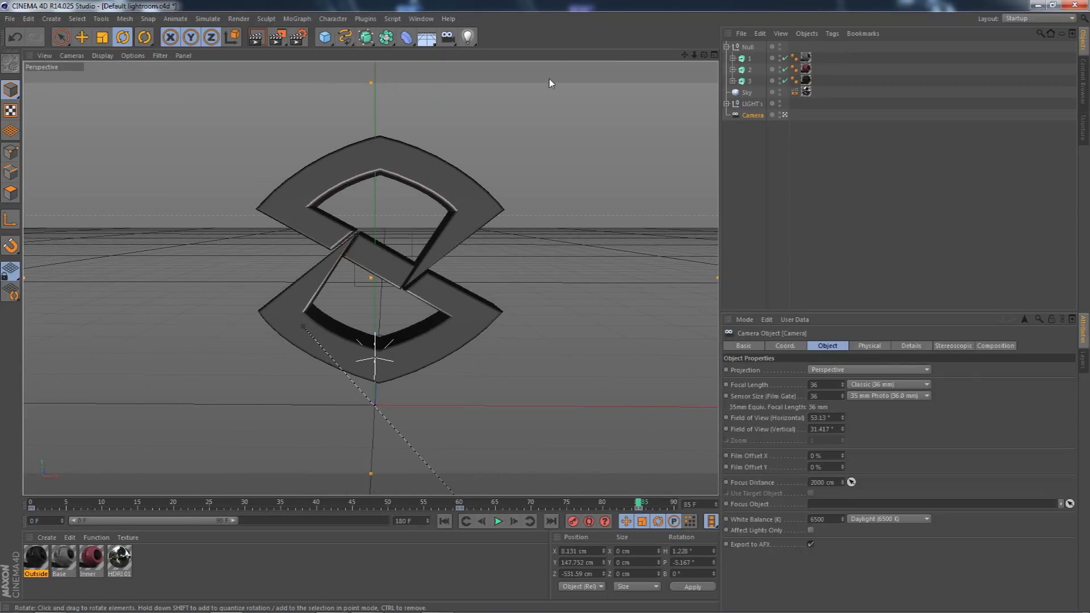
click(298, 19)
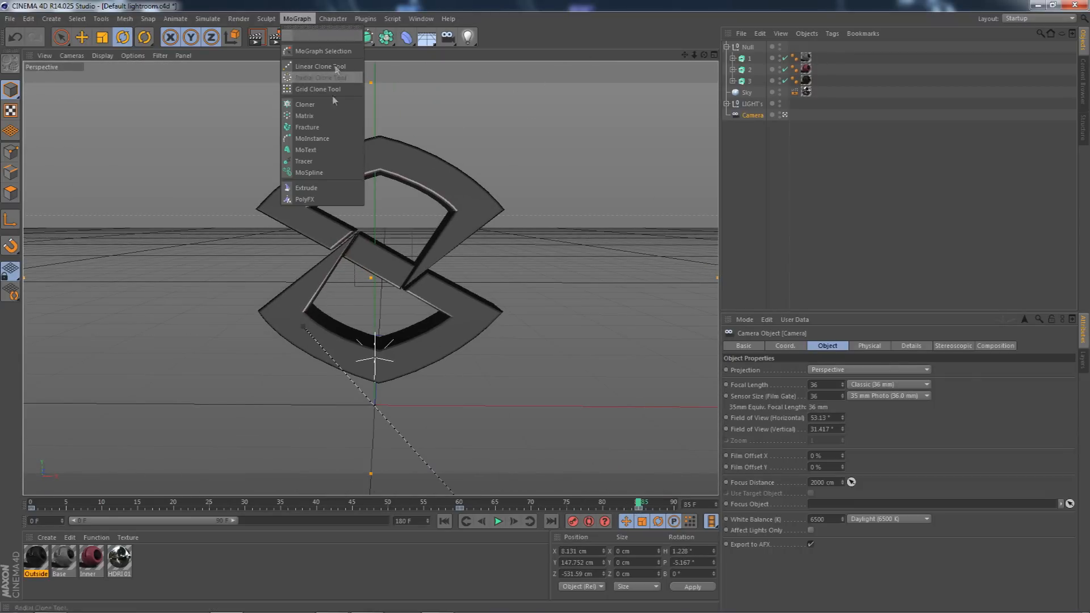
click(315, 143)
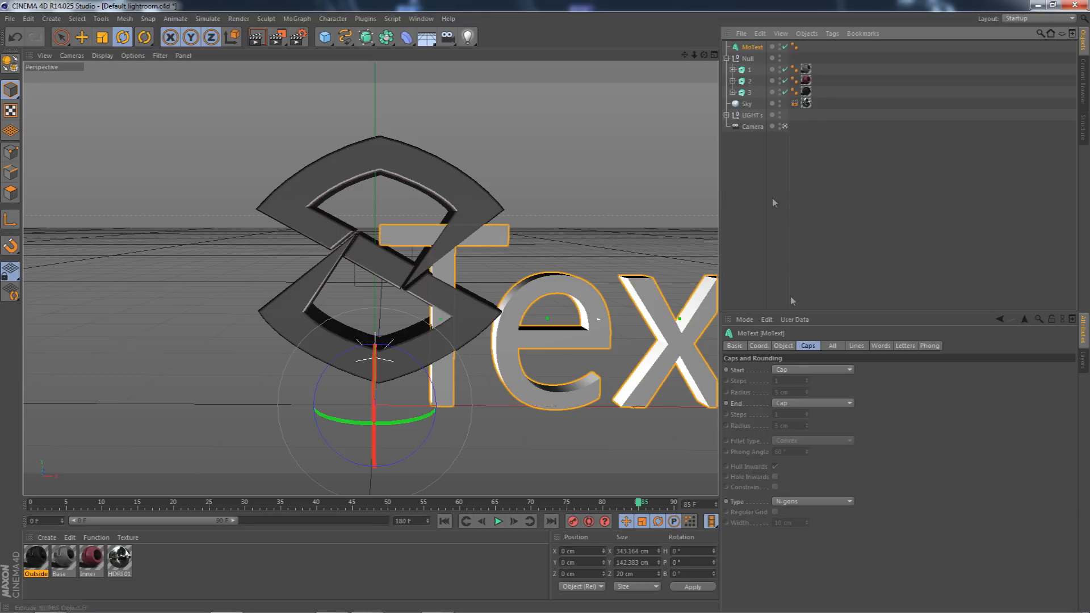
click(783, 346)
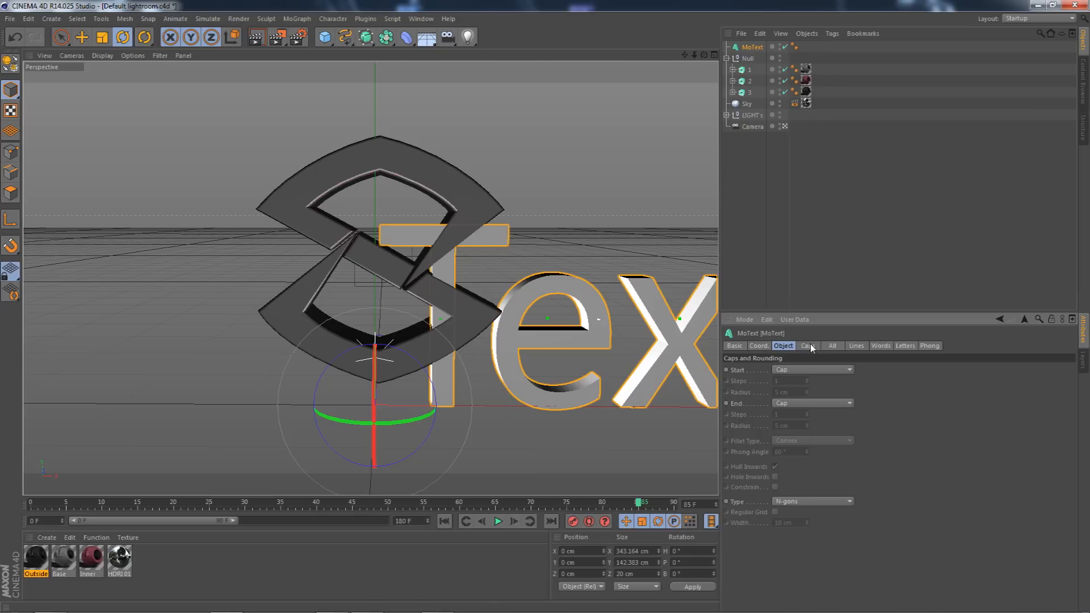
click(804, 348)
click(783, 346)
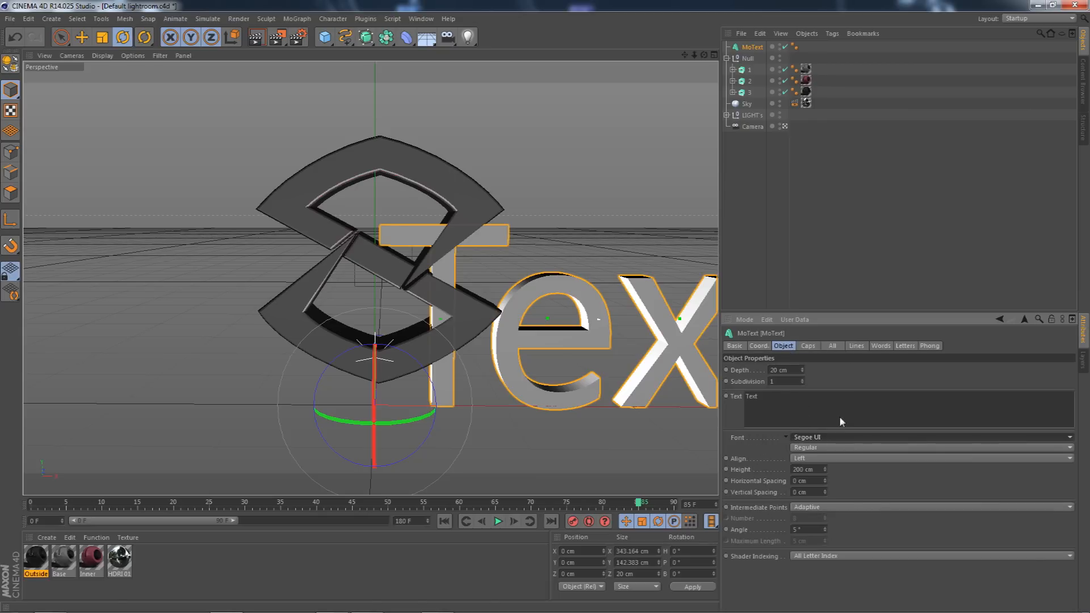
Set the MoText object's font to Kenyan Coffee Rg.
click(847, 437)
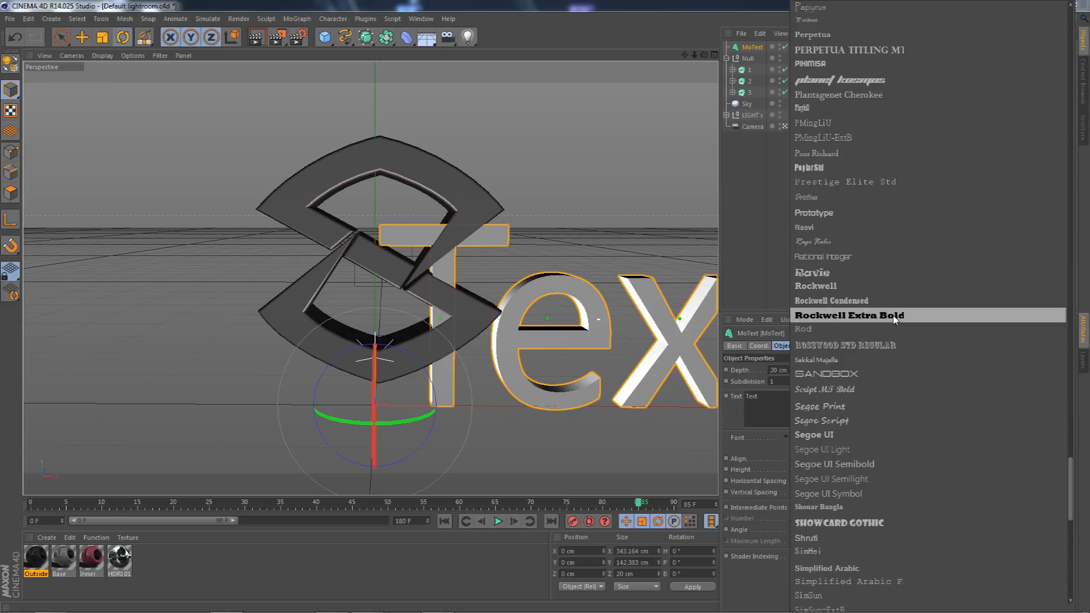
key(e)
click(752, 46)
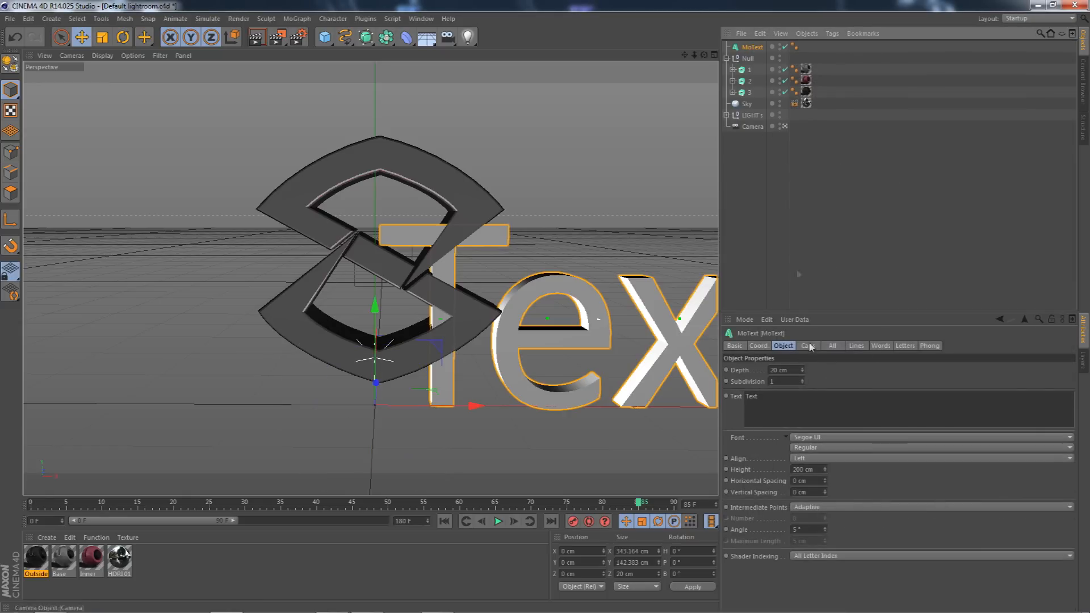
click(847, 437)
scroll(871, 364, up, 10)
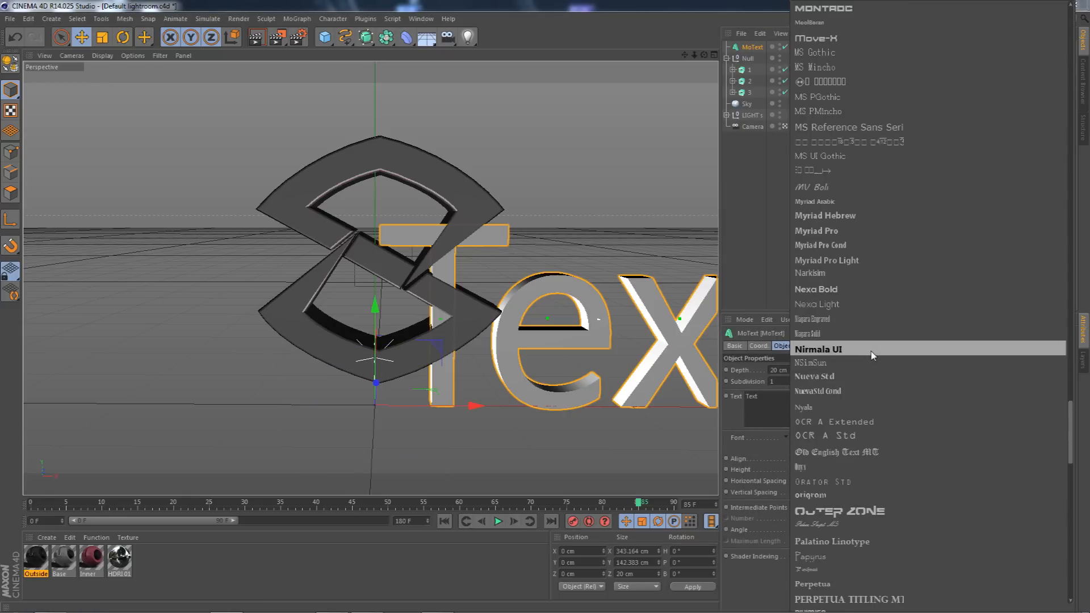
scroll(871, 355, down, 20)
scroll(870, 362, up, 20)
scroll(840, 313, up, 15)
scroll(823, 182, up, 4)
click(820, 162)
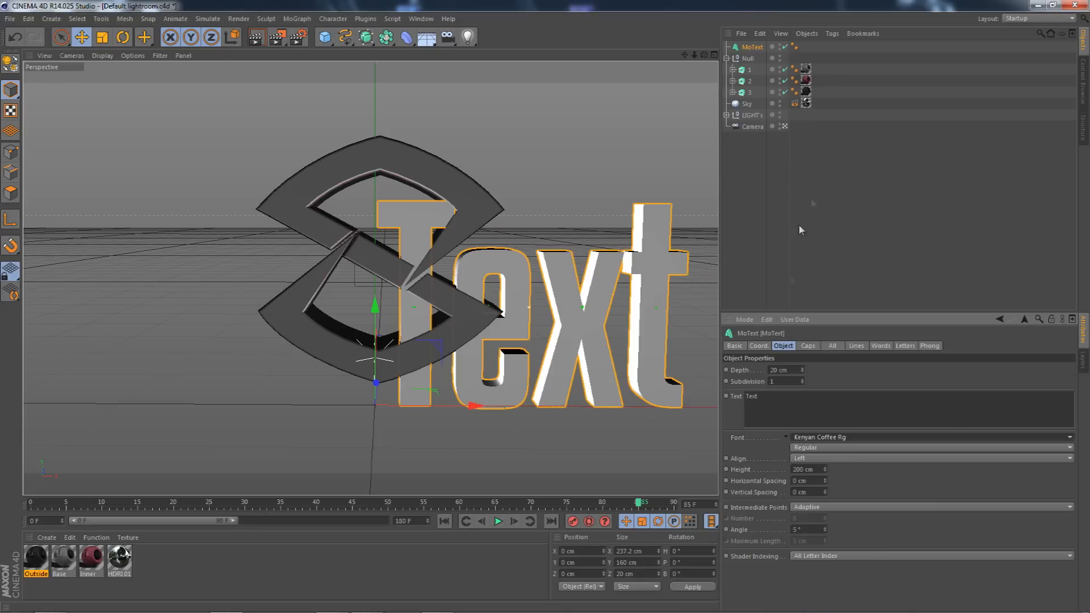
Set the MoText alignment to Middle and replace its text with SESO.
click(806, 448)
click(806, 447)
click(803, 458)
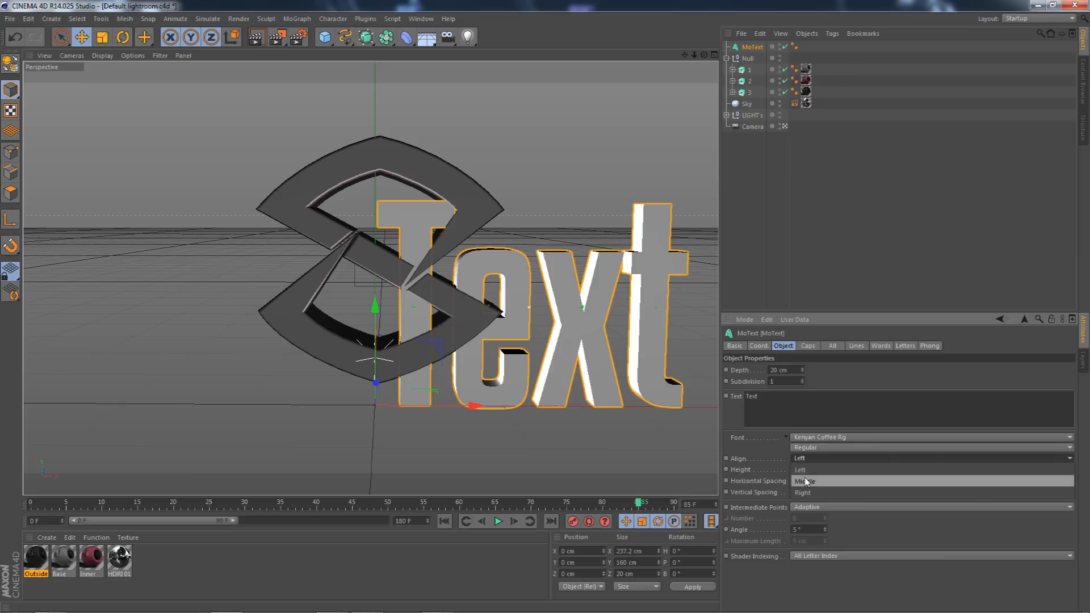
click(806, 481)
double_click(751, 396)
text(seso)
drag(770, 396, 696, 399)
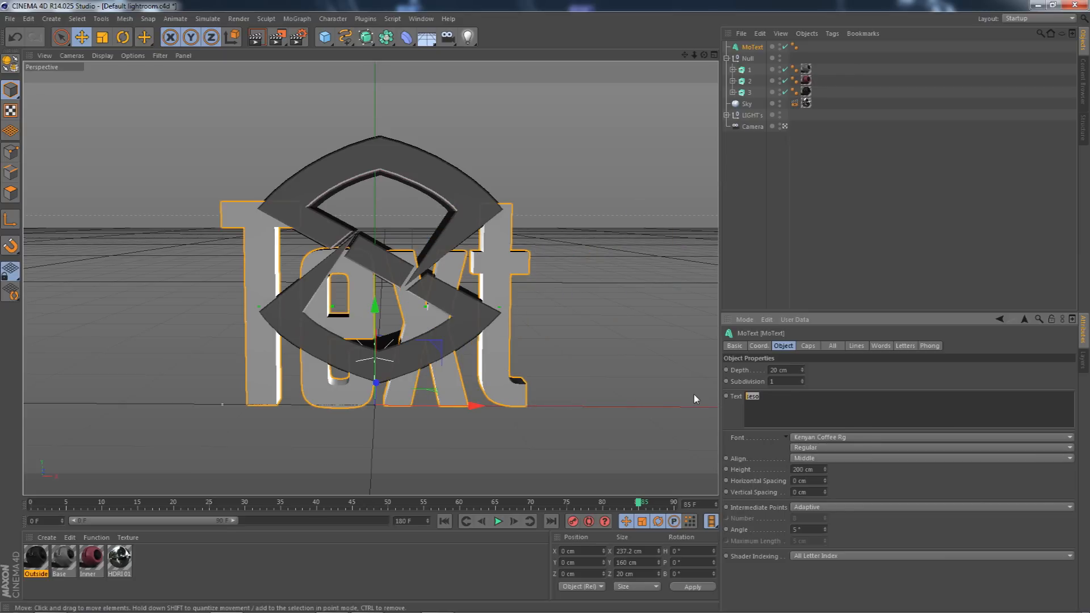
key(Return)
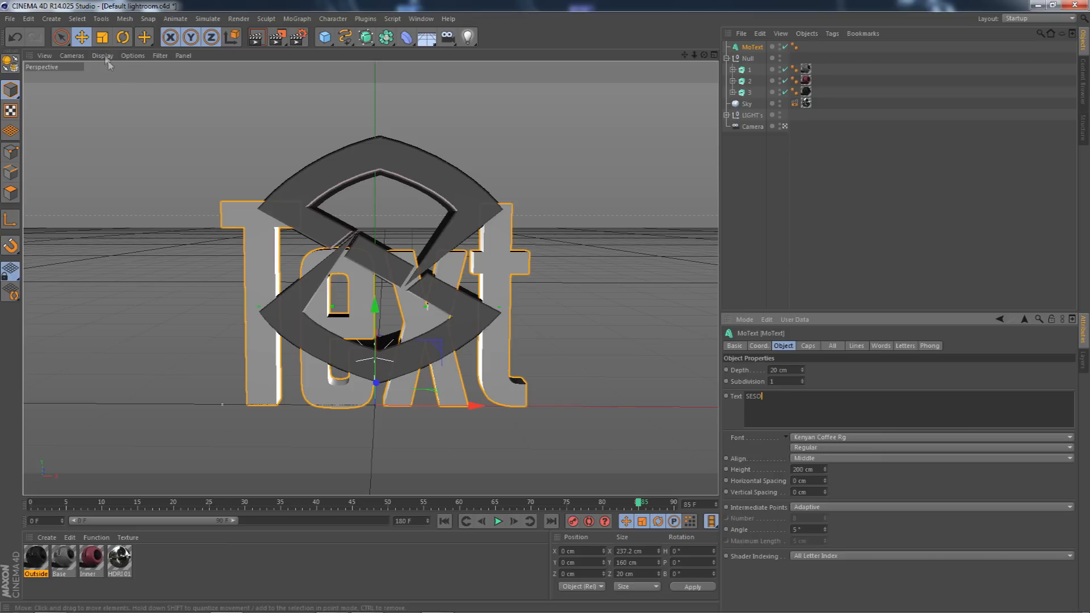
Shrink the SESO text to 57 cm height and place it in front of the logo, at about Y 91 cm and Z -80 cm.
click(83, 38)
drag(376, 383, 330, 410)
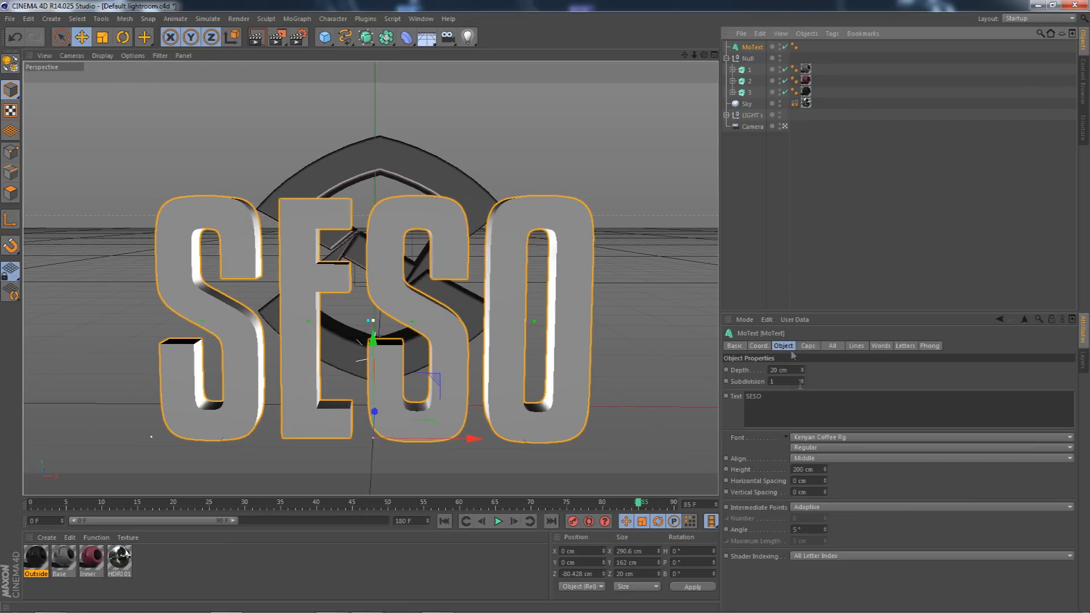
drag(825, 471, 384, 207)
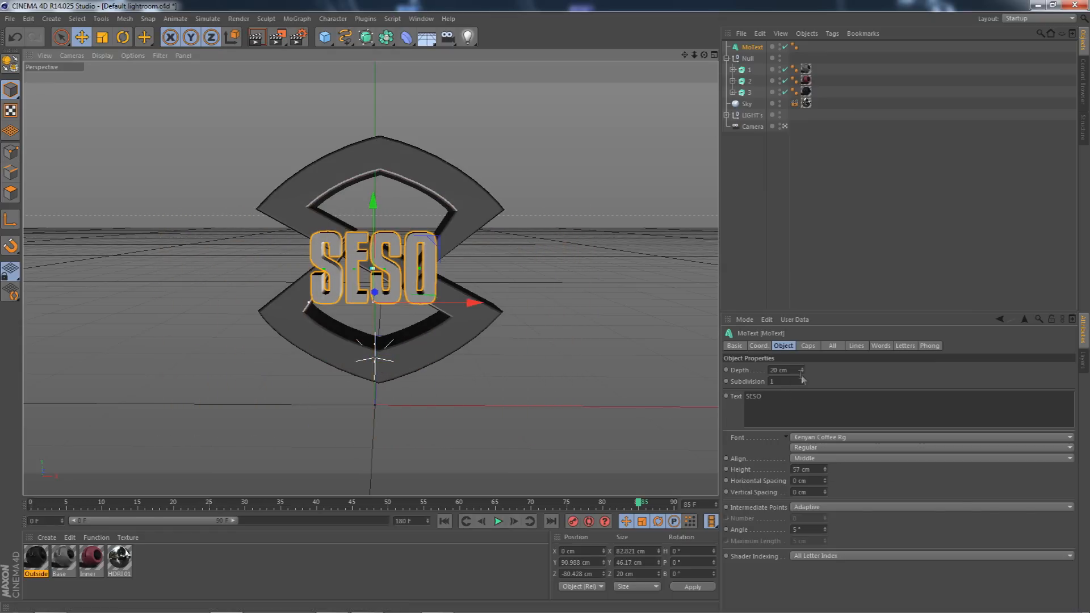
Set the SESO text to 29 cm height and 10 cm horizontal spacing, and center it on the logo at about X 2.5 cm, Y 104.6 cm.
mouse_move(826, 469)
mouse_down()
mouse_move(865, 452)
mouse_move(832, 476)
mouse_move(843, 470)
mouse_move(823, 463)
mouse_up()
drag(373, 218, 373, 177)
drag(451, 262, 472, 262)
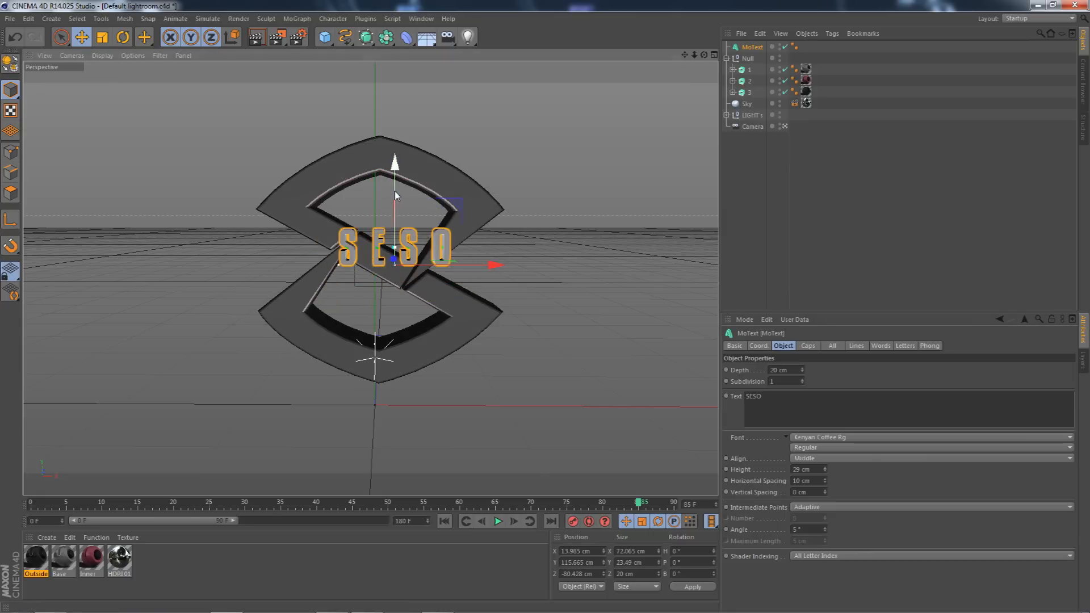
drag(394, 191, 394, 207)
drag(460, 279, 445, 280)
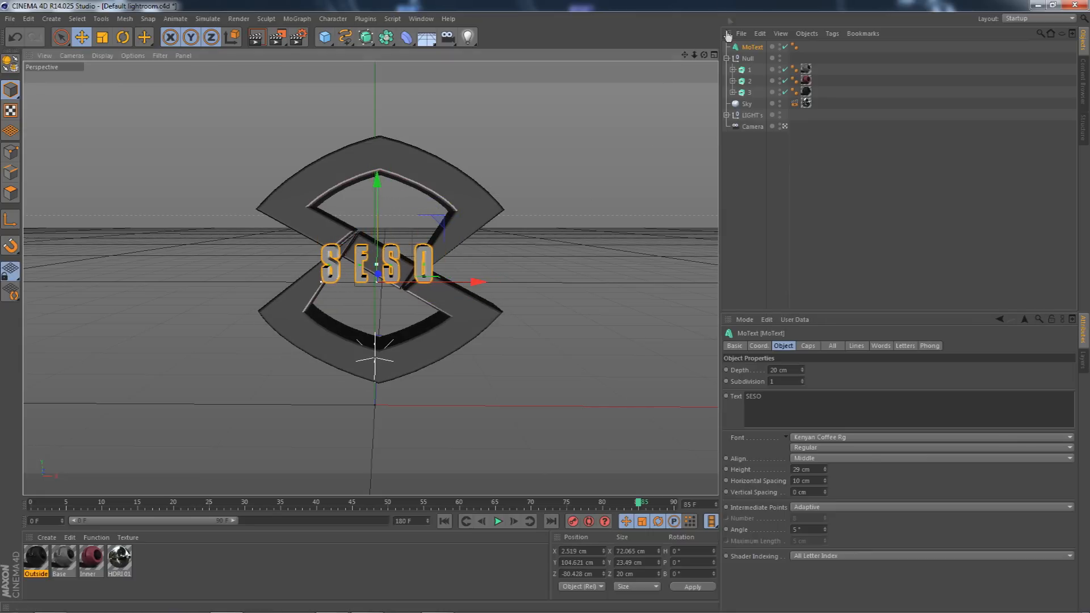
Move the SESO text closer to the logo, to about Z -18.6 cm, and record its keyframe at frame 85.
drag(705, 56, 534, 83)
drag(466, 289, 564, 298)
drag(704, 56, 885, 35)
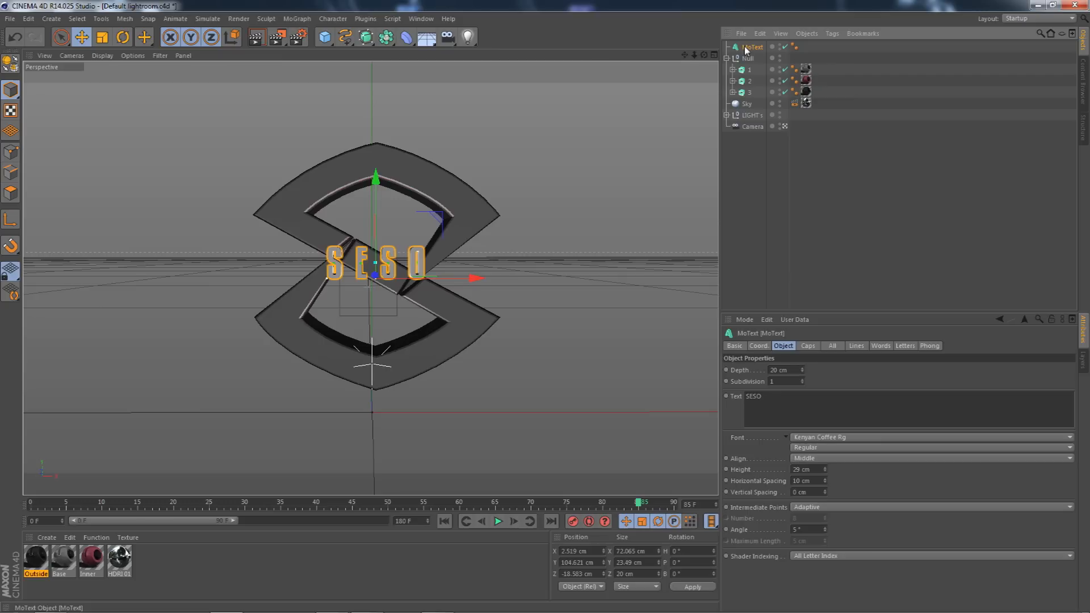
alt+drag(631, 471, 636, 458)
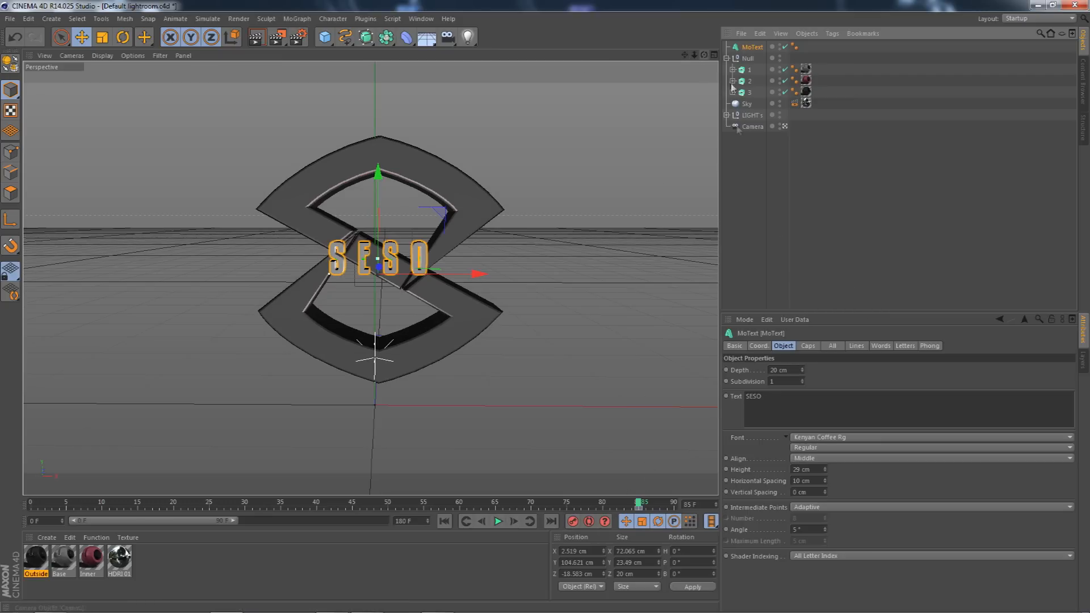
Move the SESO text out of view to about Z -175 cm at frame 55, record its keyframe, and scrub to frame 82.
click(426, 504)
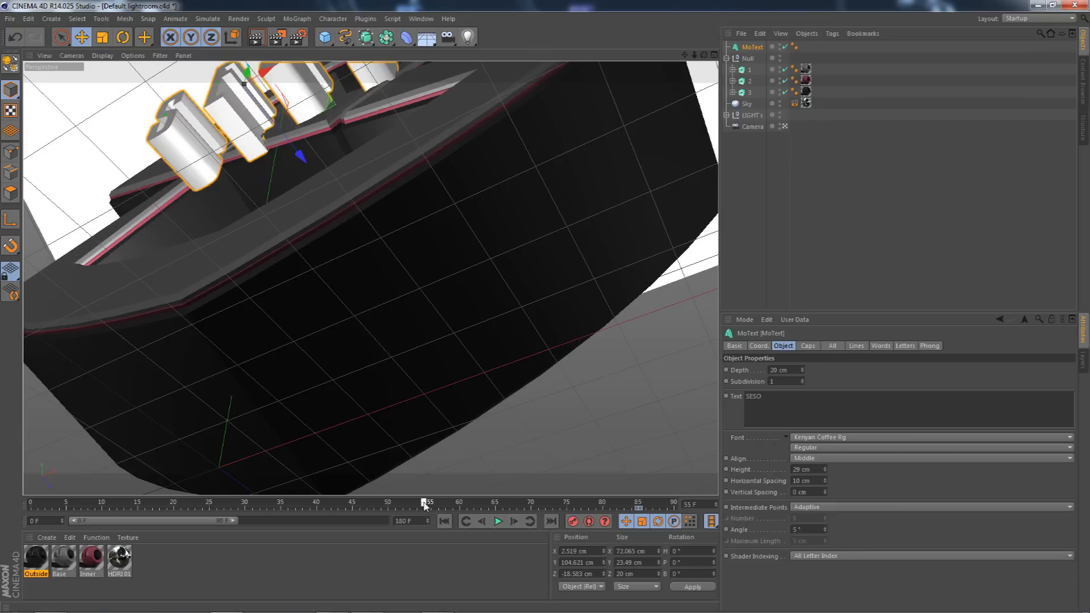
drag(300, 156, 220, 70)
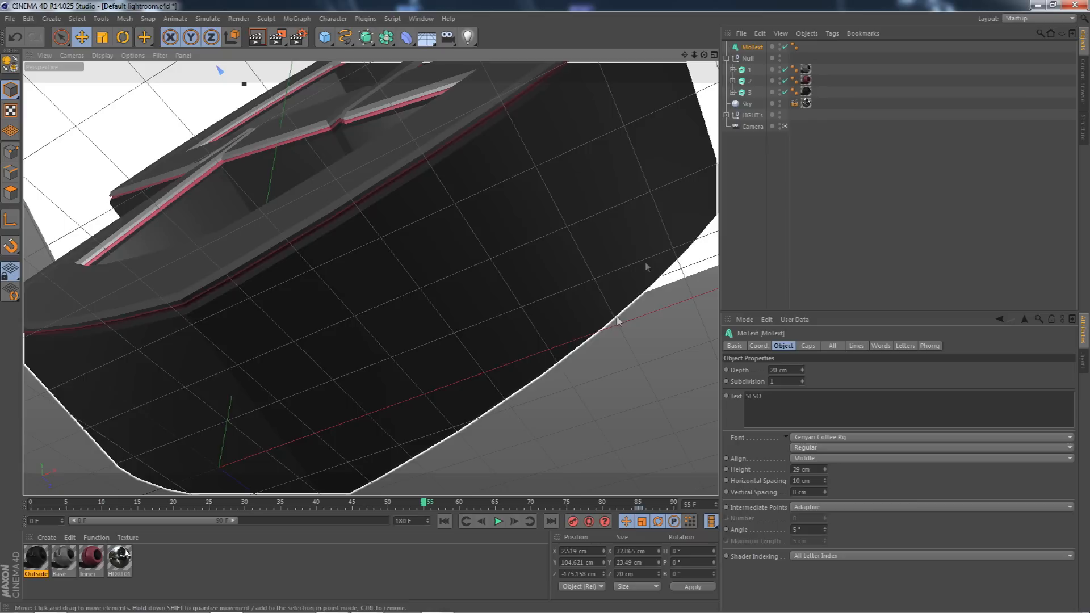
mouse_move(428, 504)
mouse_down()
mouse_move(280, 504)
mouse_move(424, 504)
mouse_up()
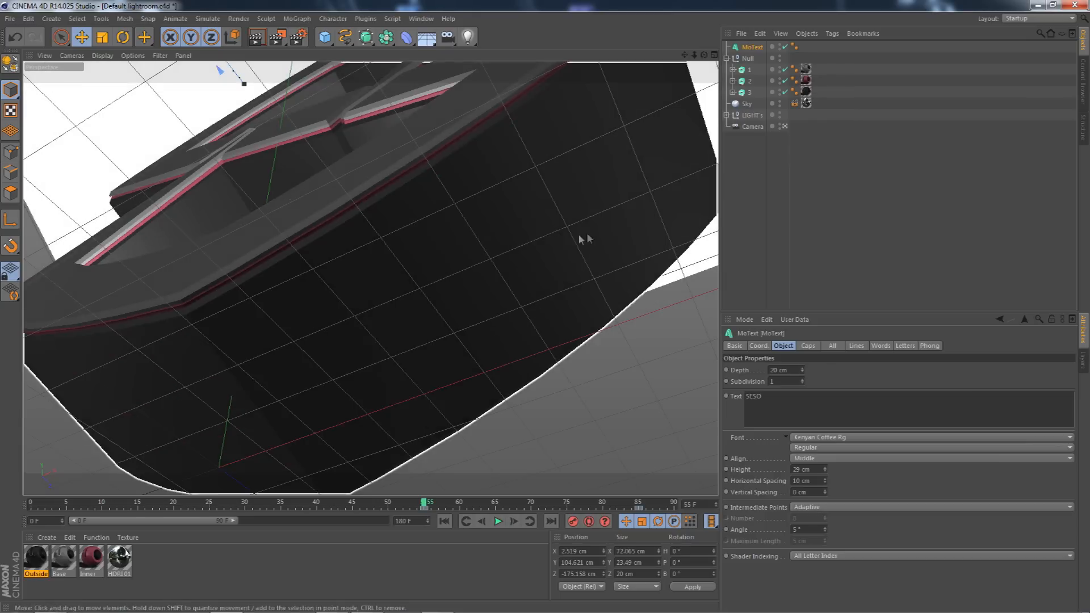
drag(428, 504, 618, 522)
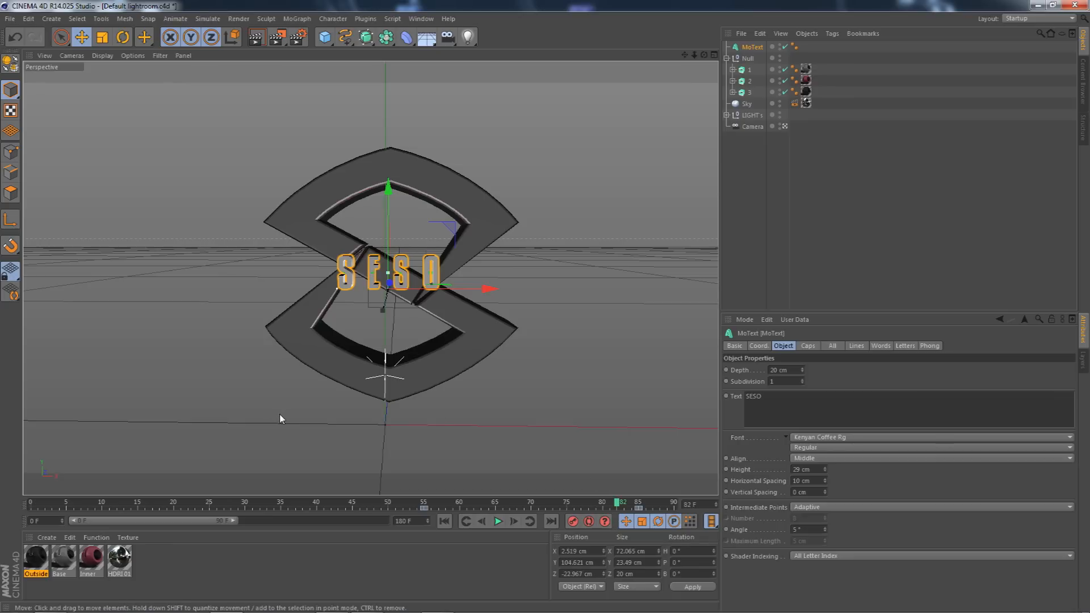
Apply the Inner material to the SESO text and deselect it.
drag(91, 556, 754, 47)
click(812, 395)
click(803, 439)
click(833, 226)
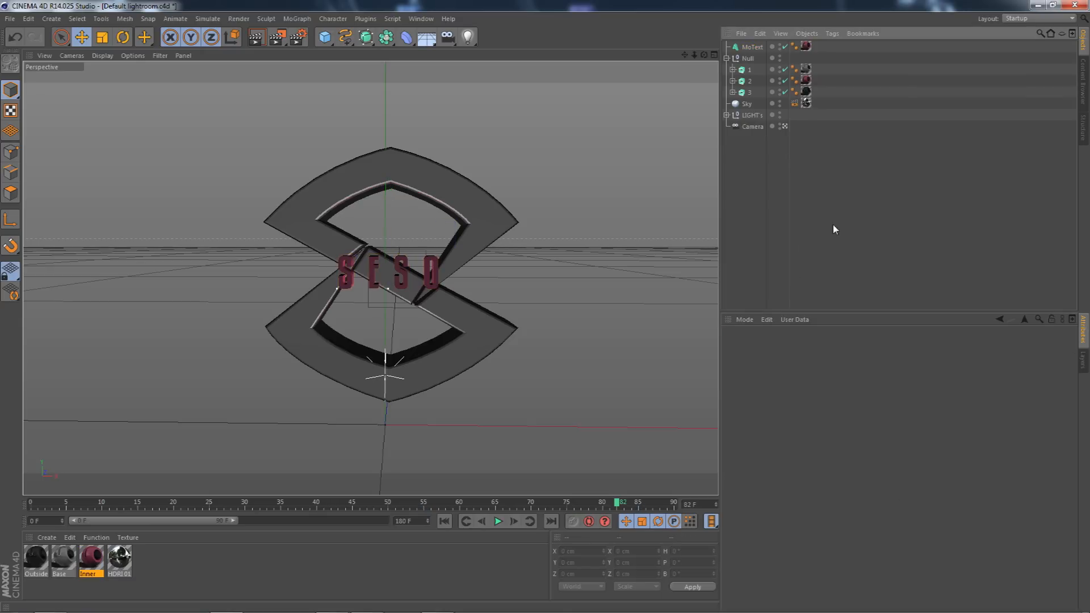
Examine the logo's Null, its layer 1 extrusion and the Base texture tag.
click(747, 58)
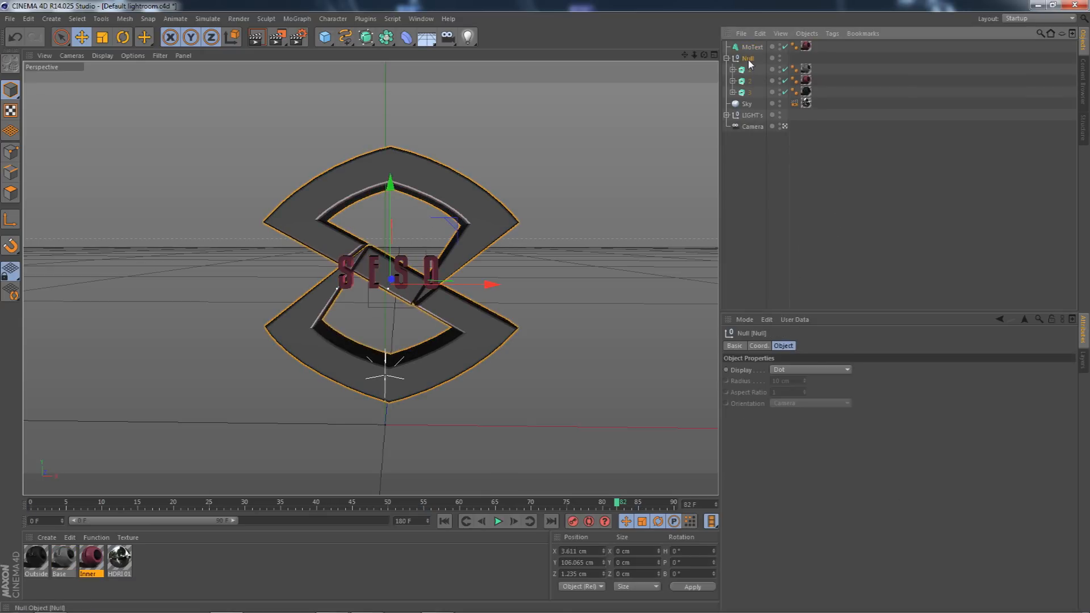
click(747, 69)
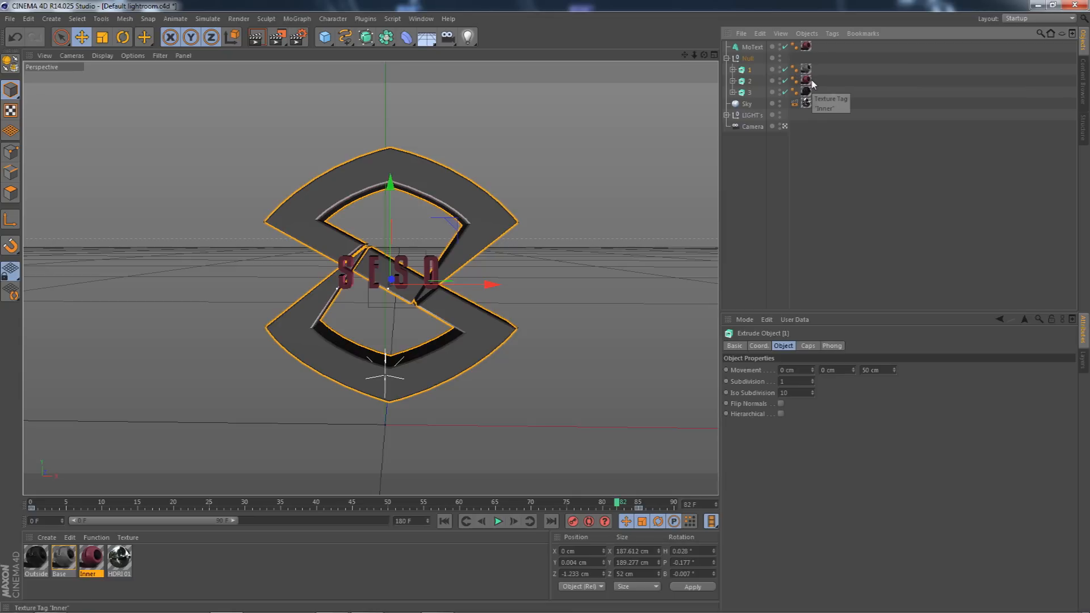
click(748, 59)
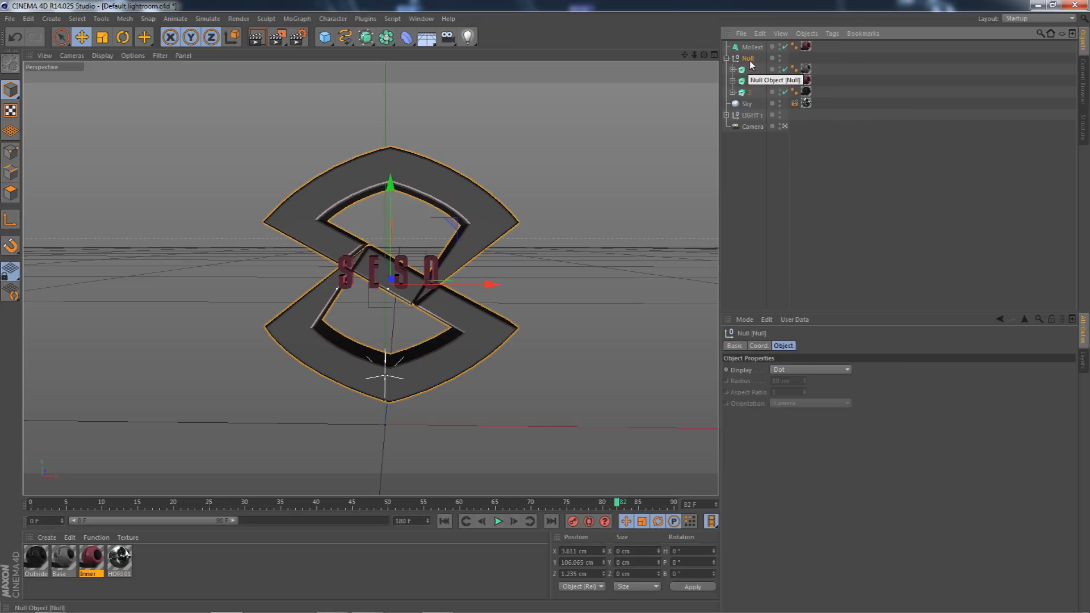
click(806, 70)
click(746, 59)
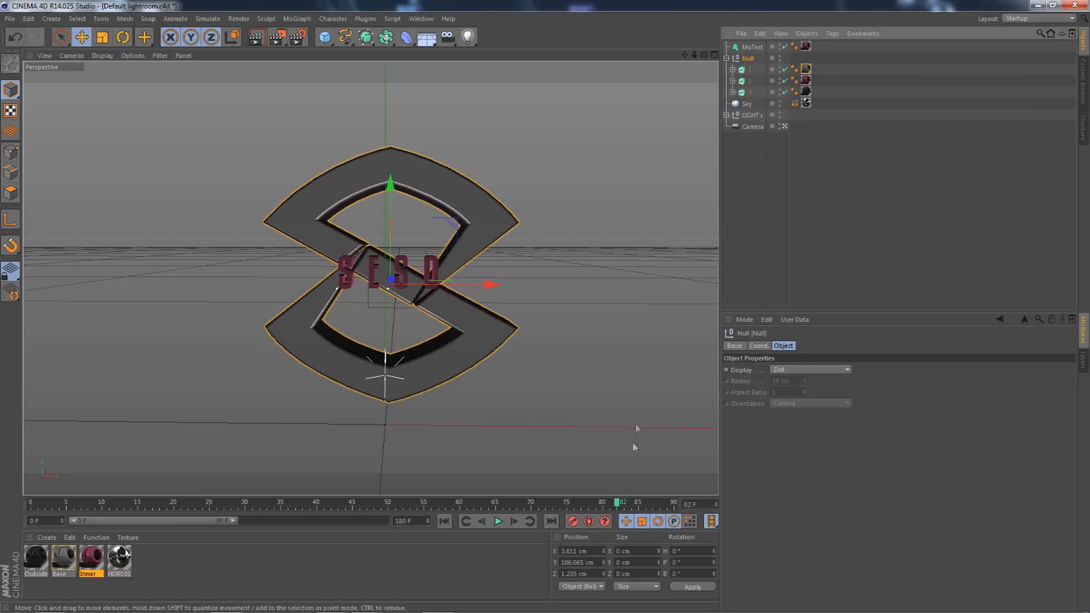
Review the Camera animation at frames 87 and 60, and scrub back to frame 0.
drag(620, 505, 655, 489)
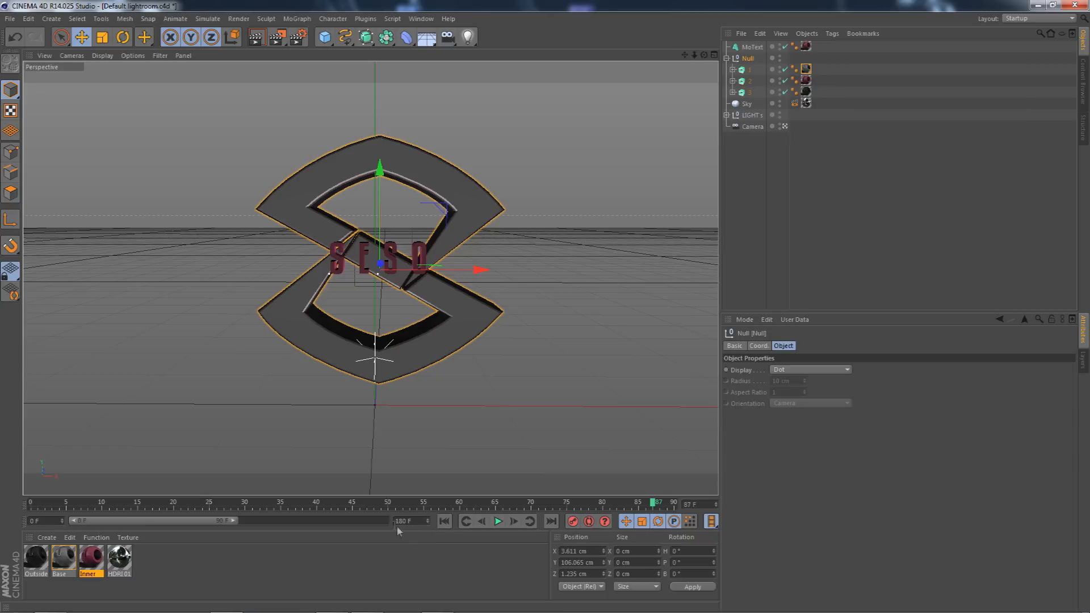
click(752, 127)
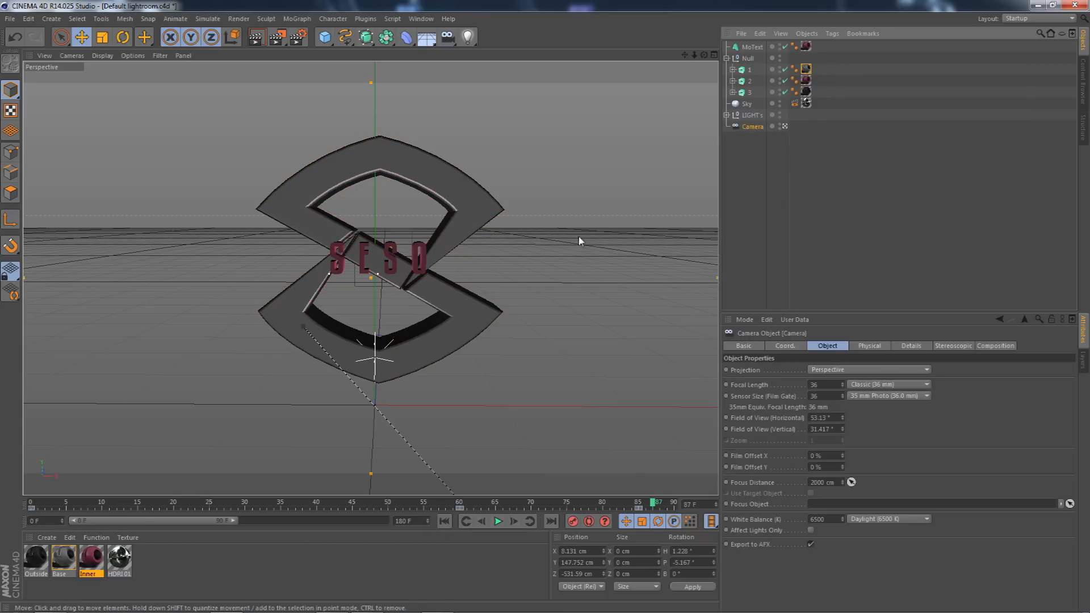
click(459, 504)
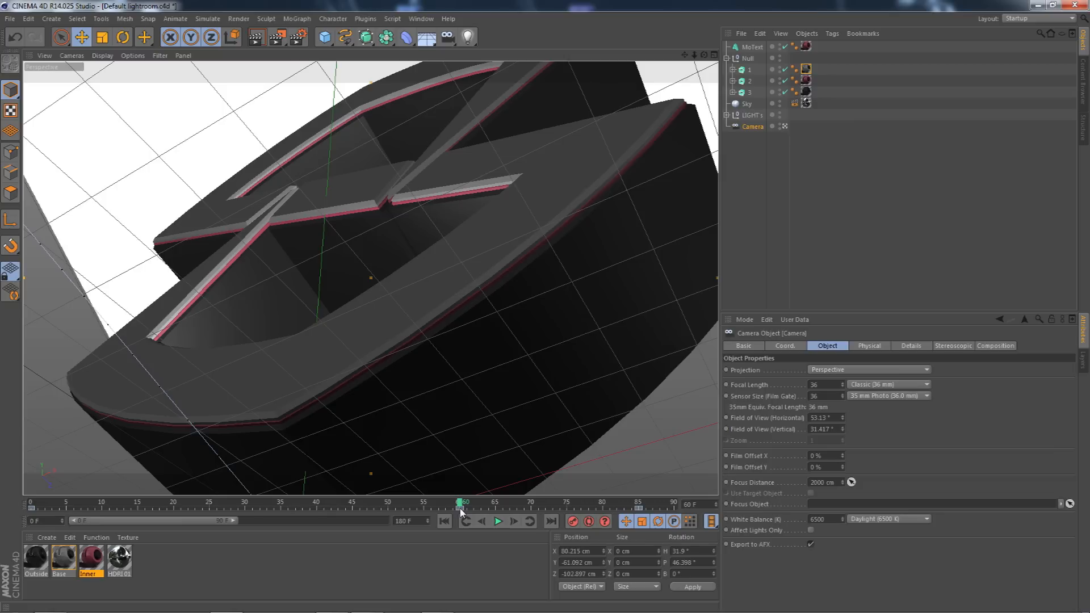
mouse_move(461, 505)
mouse_down()
mouse_move(2, 513)
mouse_move(440, 488)
mouse_move(125, 502)
mouse_move(463, 507)
mouse_up()
drag(457, 506, 32, 505)
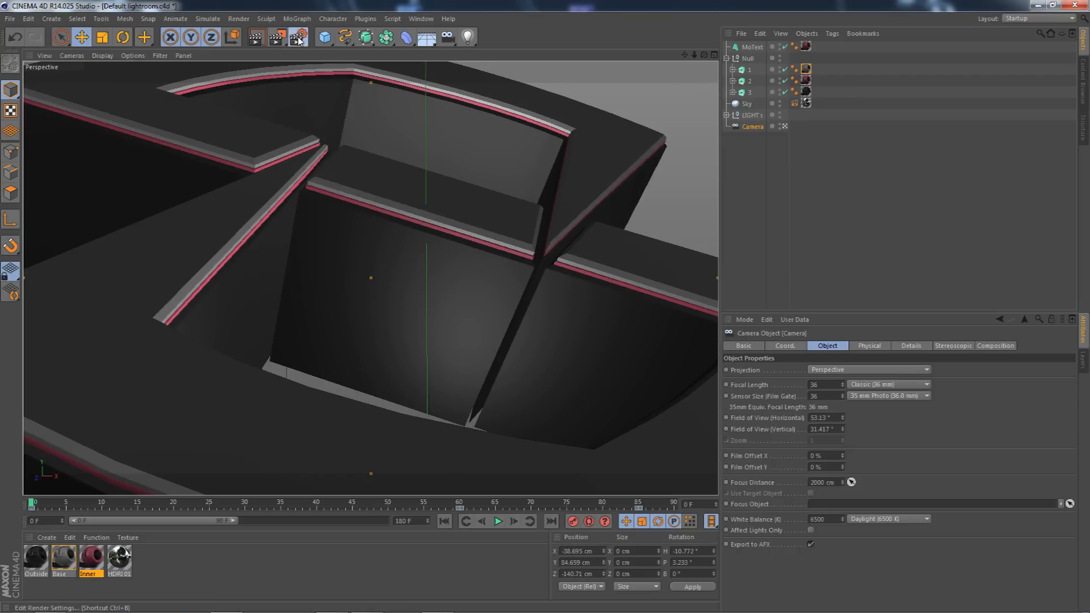
Review the output resolution, frame rate and frame range in the render settings.
click(297, 37)
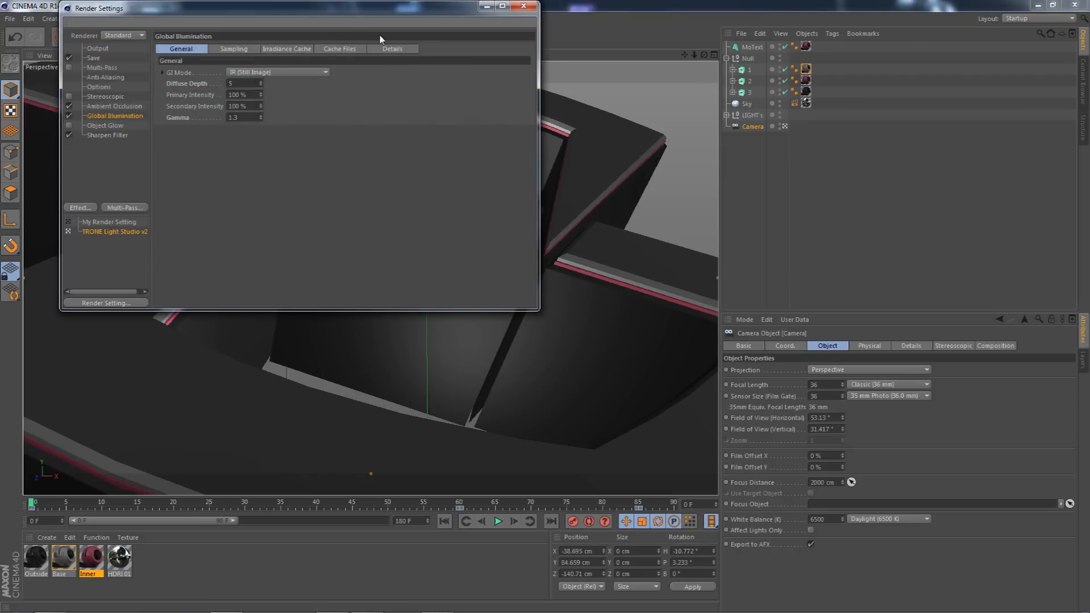
click(98, 49)
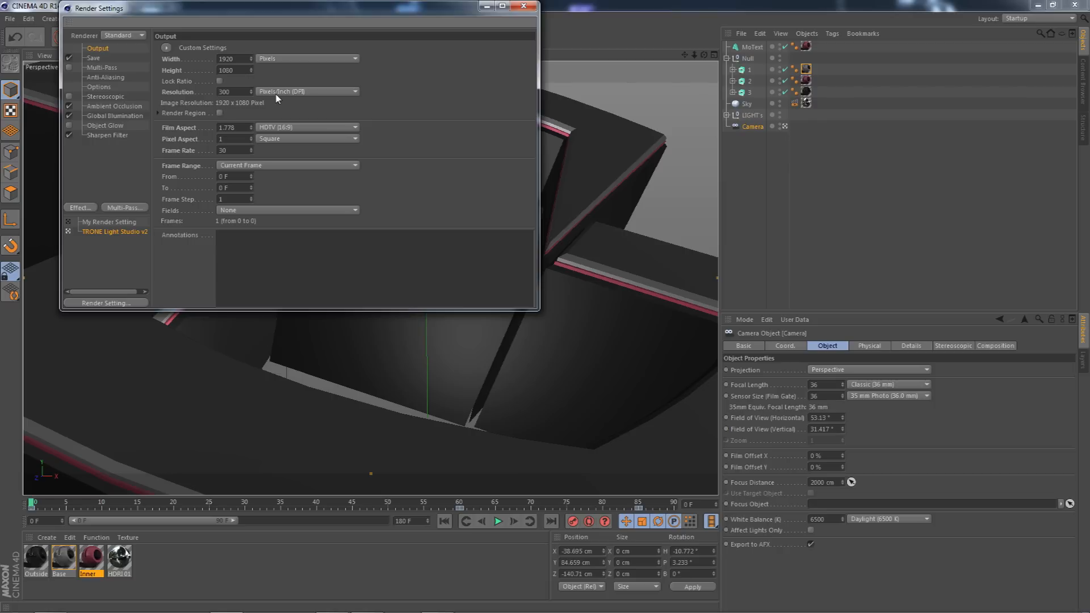
drag(434, 9, 576, 99)
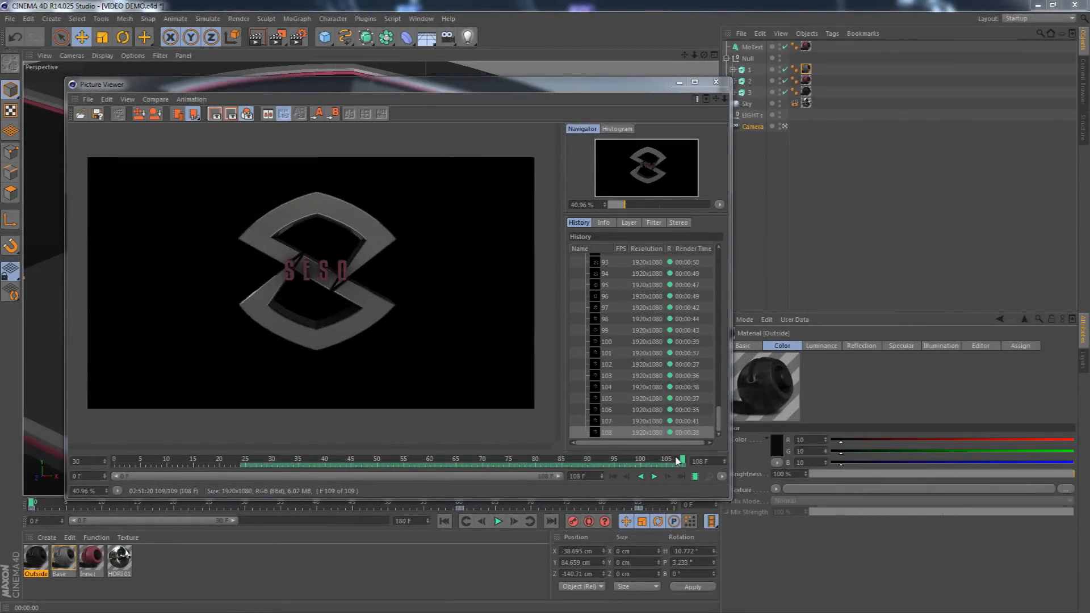
Examine the rendered logo animation in the Picture Viewer by scrubbing back and forth between about frames 36 and 67.
click(677, 461)
mouse_move(395, 461)
mouse_down()
mouse_move(253, 461)
mouse_move(335, 460)
mouse_up()
click(379, 460)
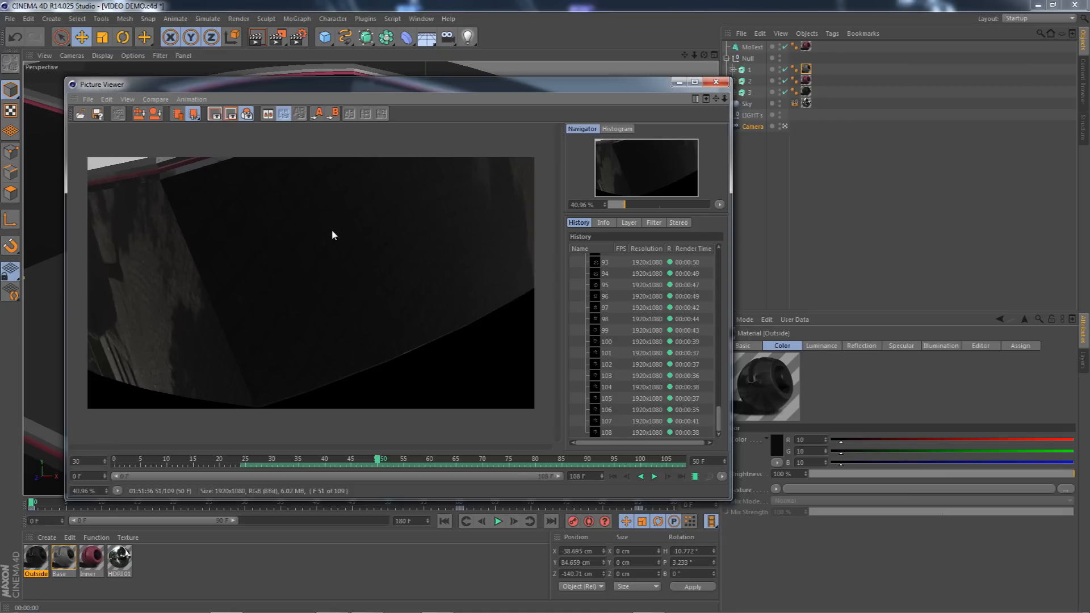
click(309, 464)
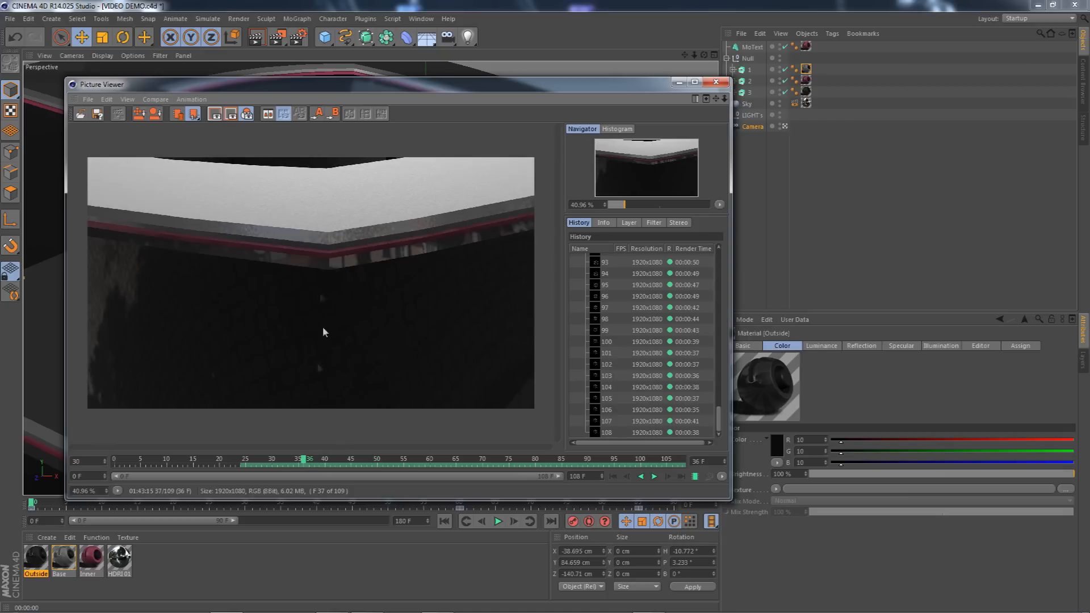
drag(299, 465, 420, 459)
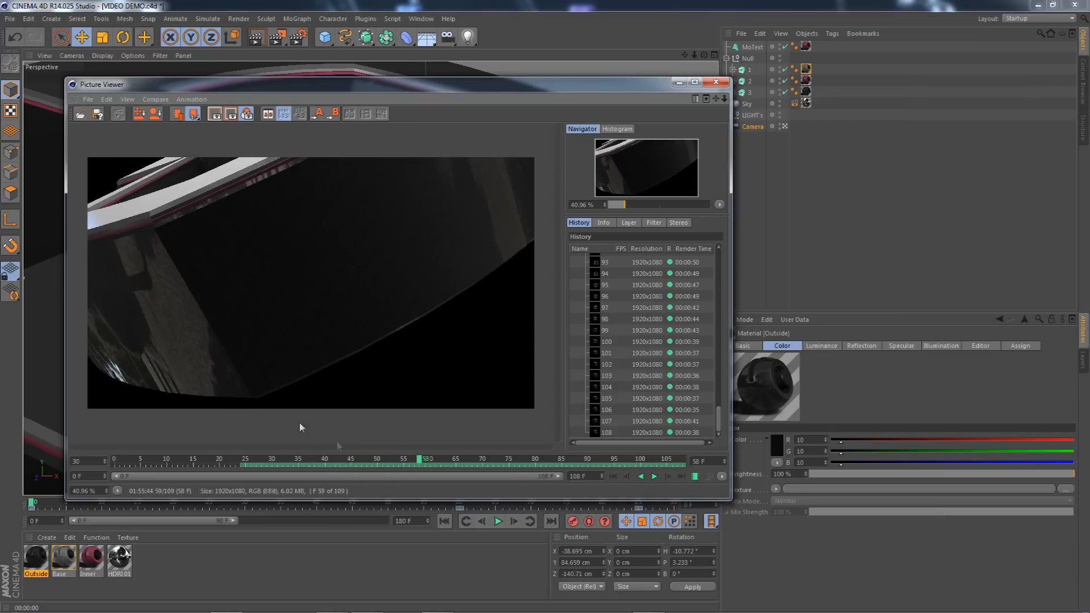
click(425, 463)
drag(437, 465, 457, 464)
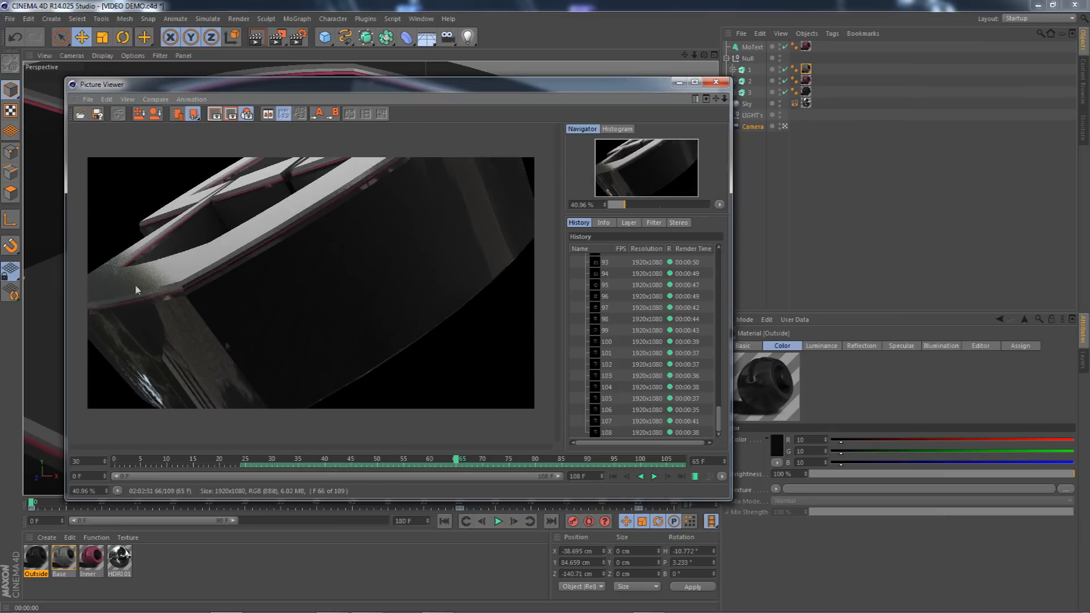
click(440, 461)
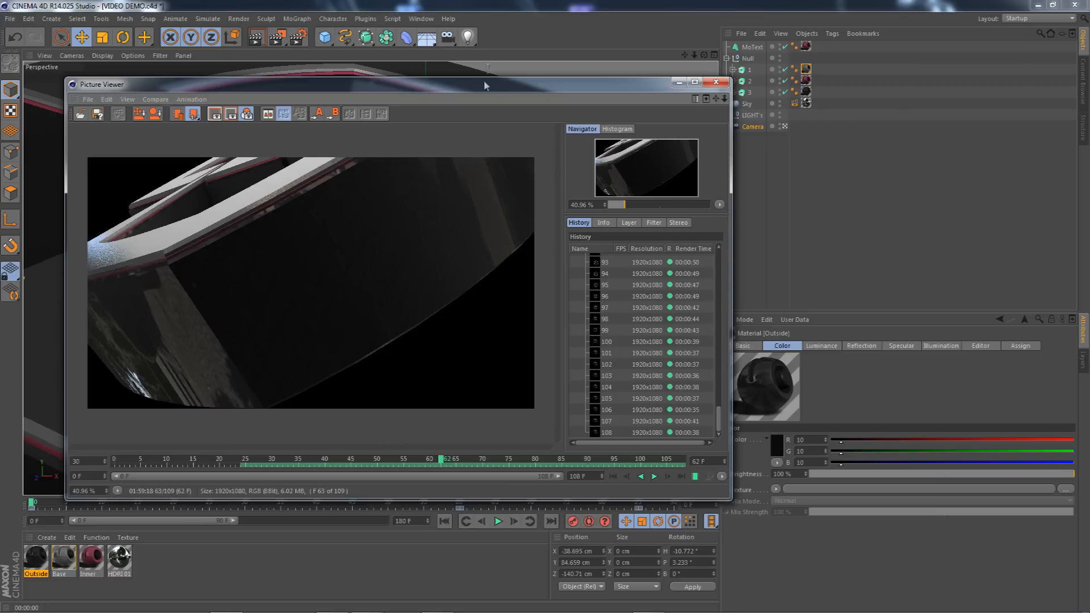
click(390, 462)
mouse_move(390, 463)
mouse_down()
mouse_move(302, 463)
mouse_move(350, 463)
mouse_up()
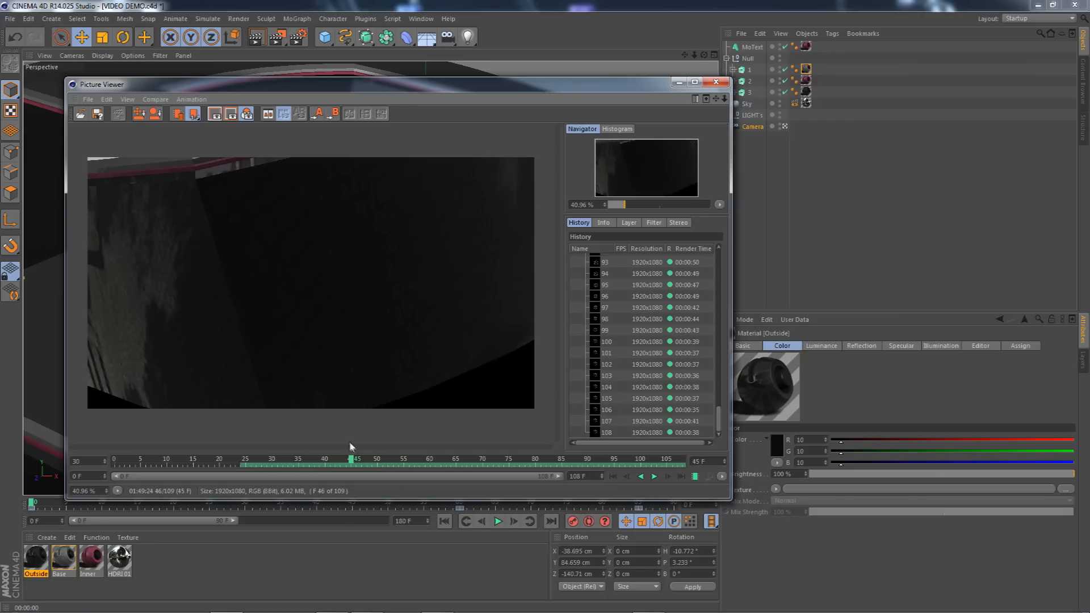
drag(352, 463, 467, 463)
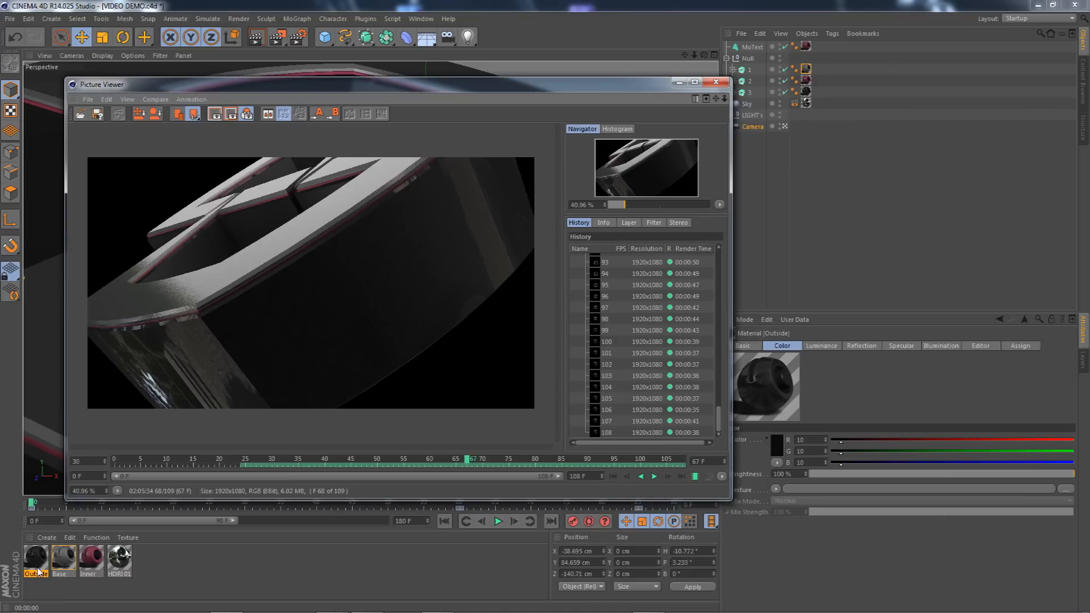
Review the rendered animation through to its closing SESO logo frames, ending at frame 104.
drag(472, 92, 482, 80)
drag(535, 451, 692, 449)
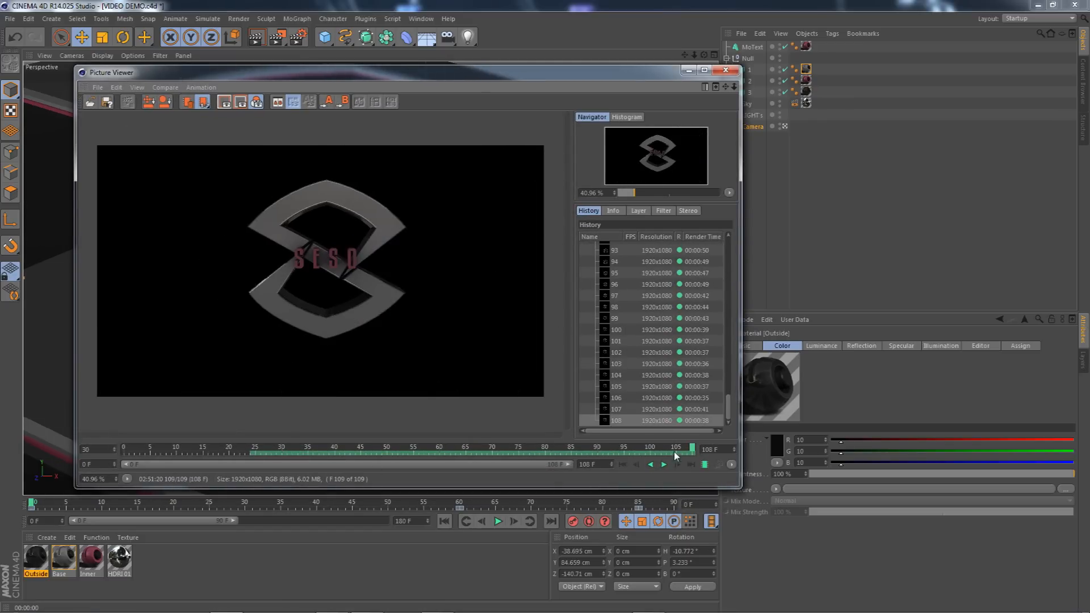
click(307, 449)
drag(308, 469, 629, 448)
mouse_move(561, 474)
mouse_down()
mouse_move(508, 476)
mouse_move(576, 472)
mouse_up()
drag(636, 449, 671, 447)
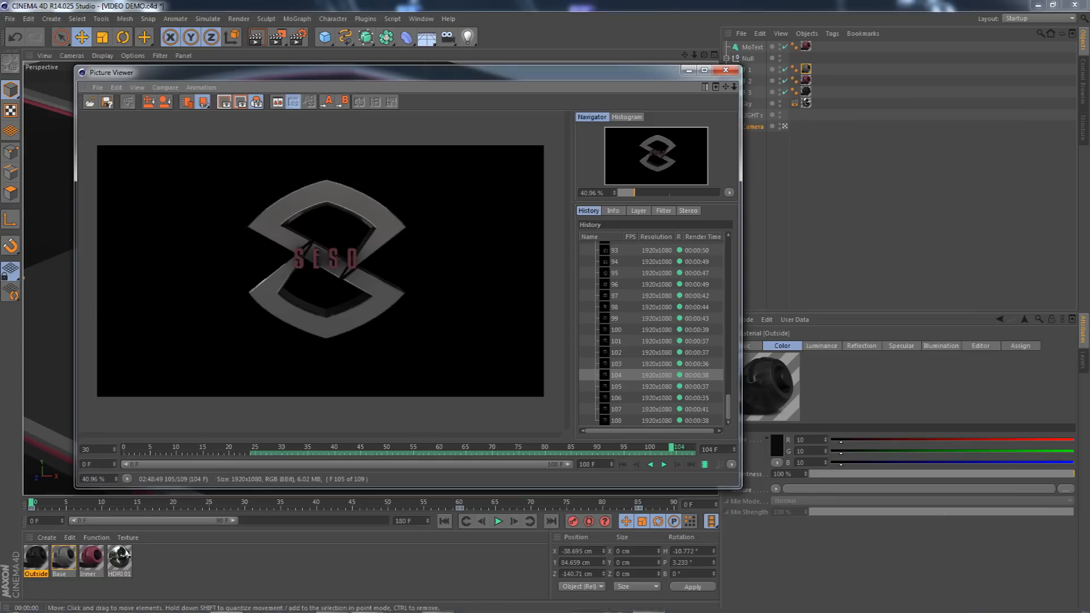
Switch to After Effects and review the settings for a new composition without creating one.
click(332, 608)
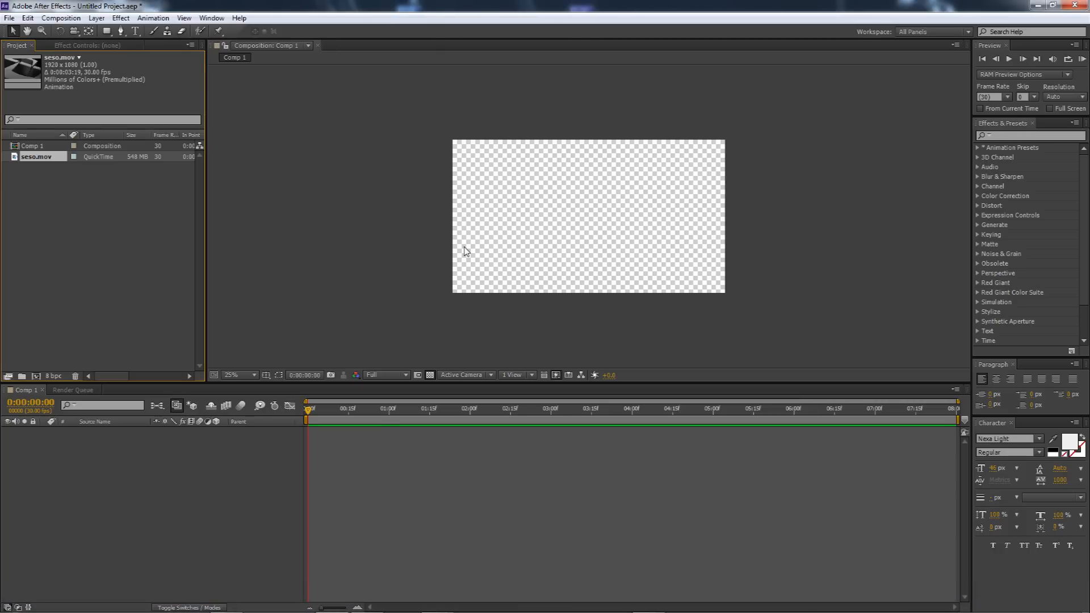
click(61, 18)
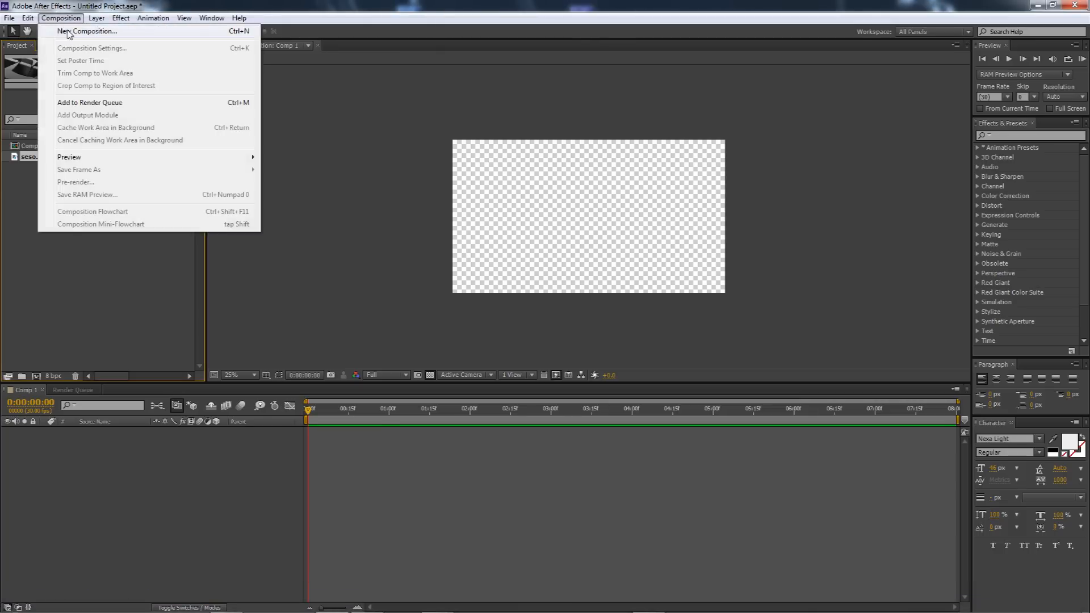
click(68, 29)
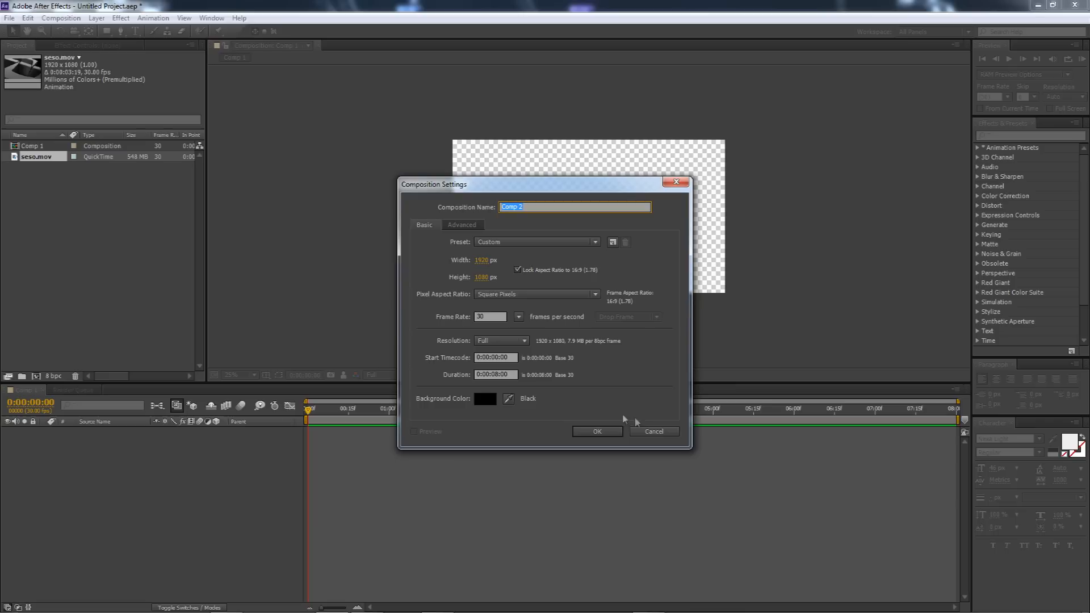
click(653, 433)
Add a black solid layer with the default size to Comp 1 and deselect it.
right_click(134, 442)
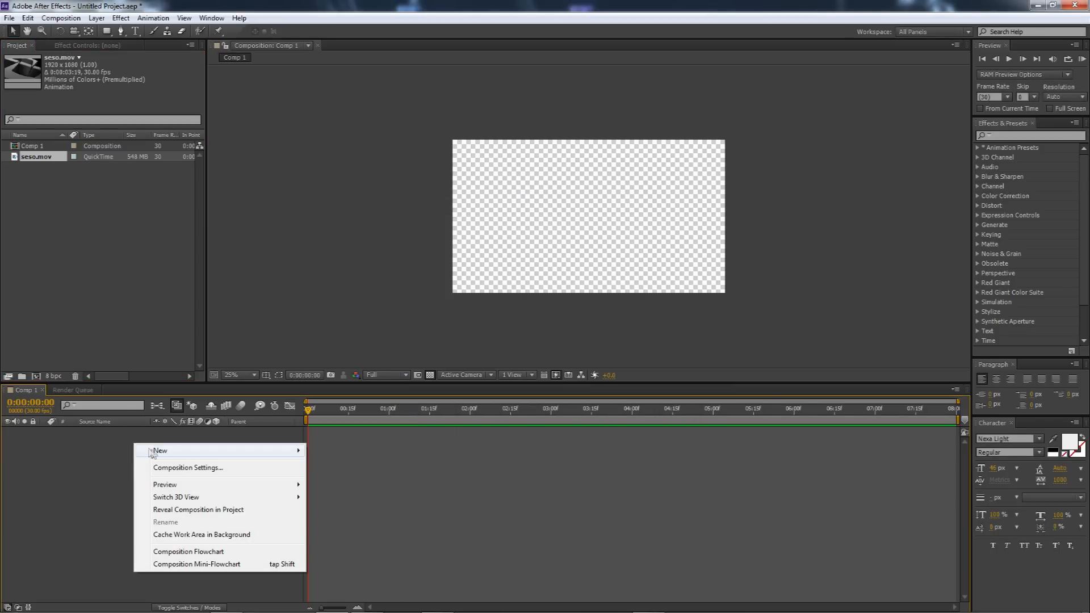
mouse_move(161, 452)
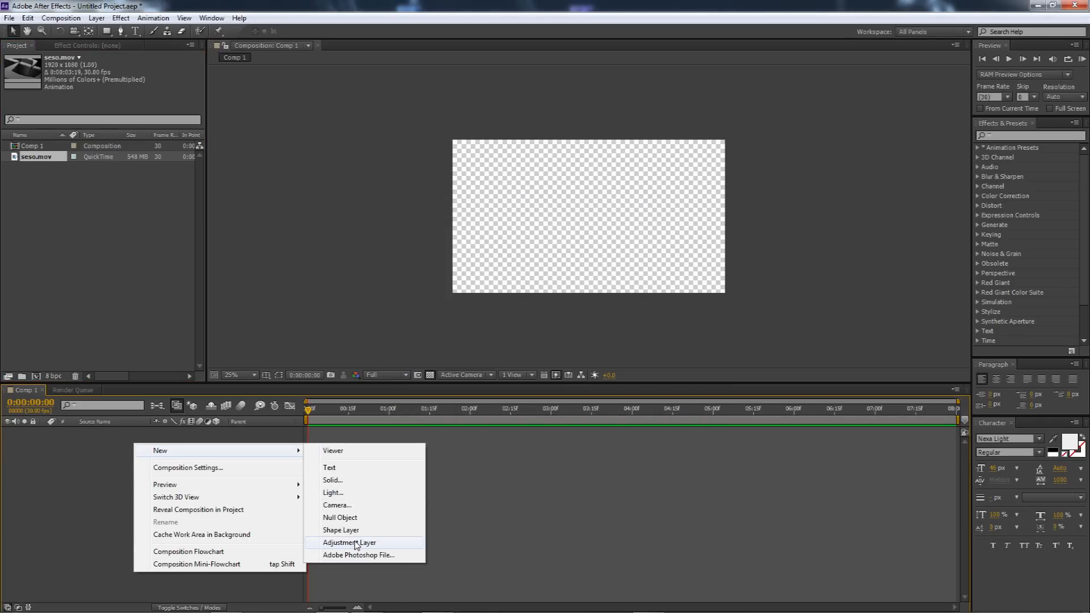
click(341, 480)
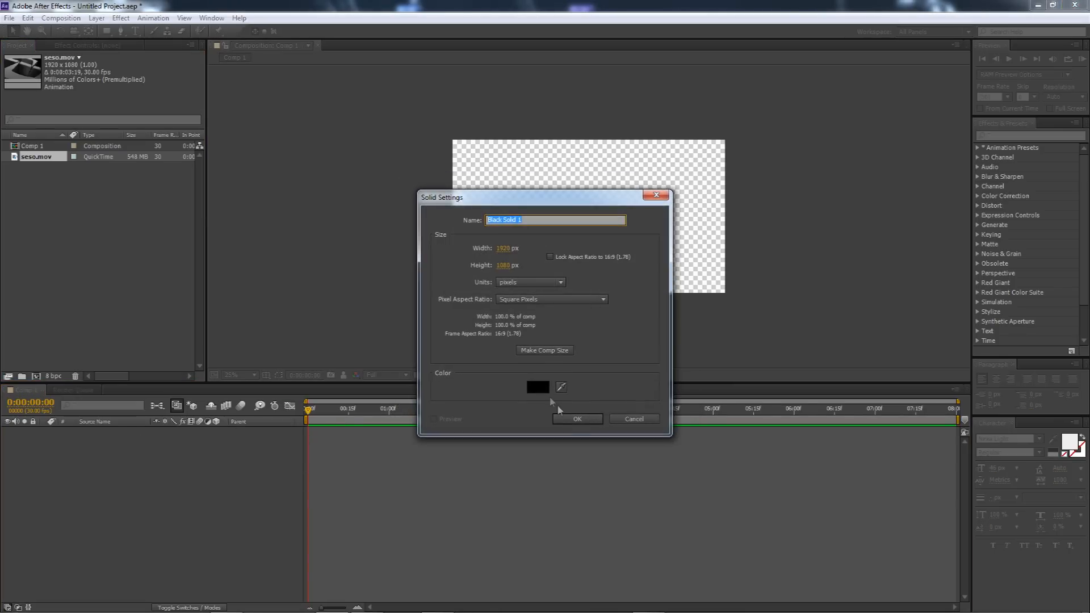
click(577, 418)
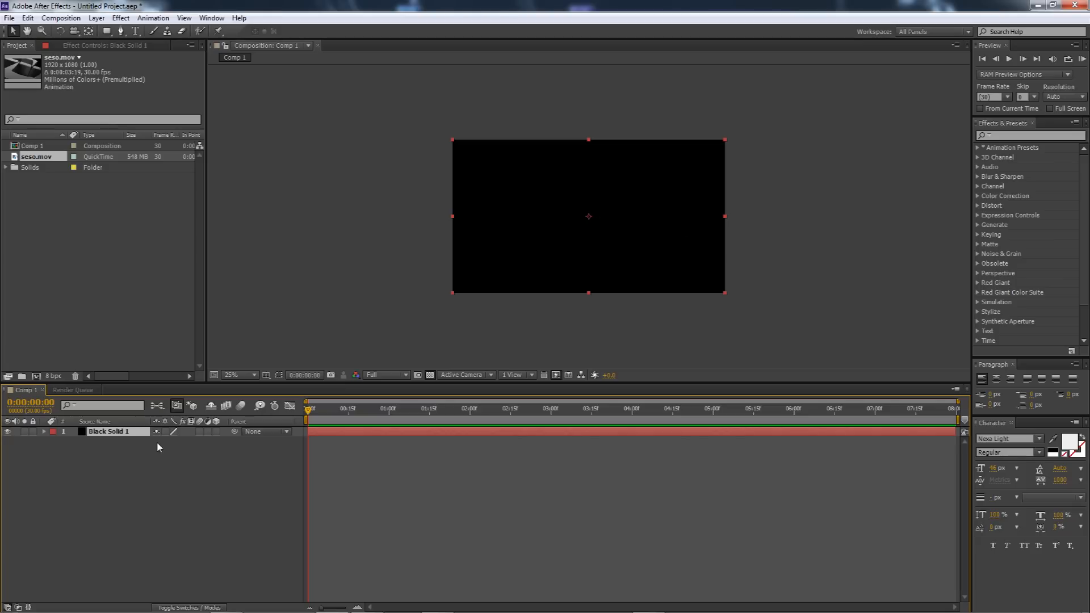
click(187, 470)
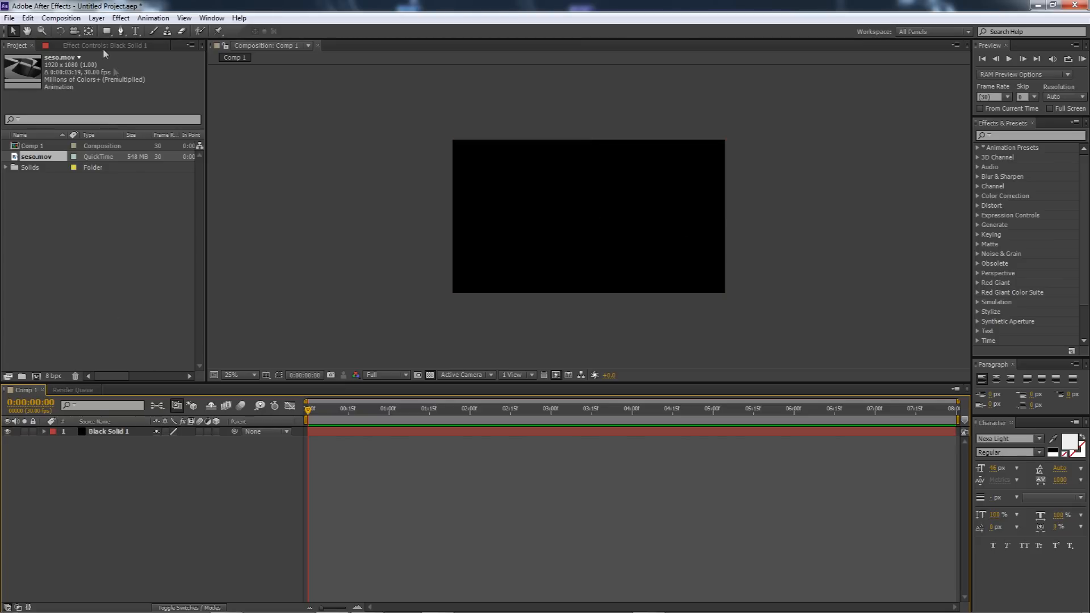
click(121, 18)
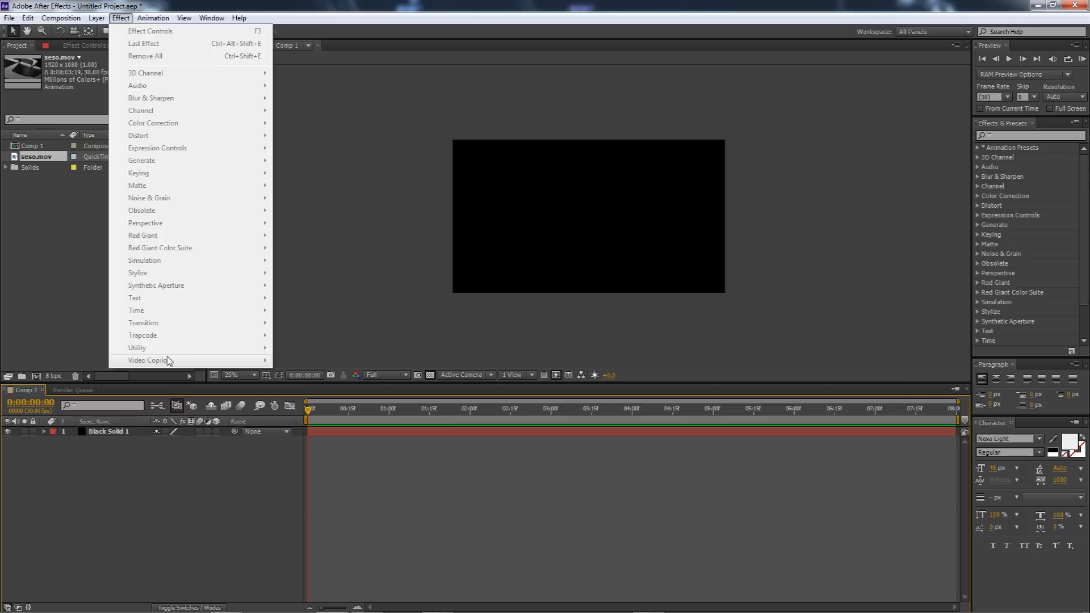
click(105, 432)
click(121, 17)
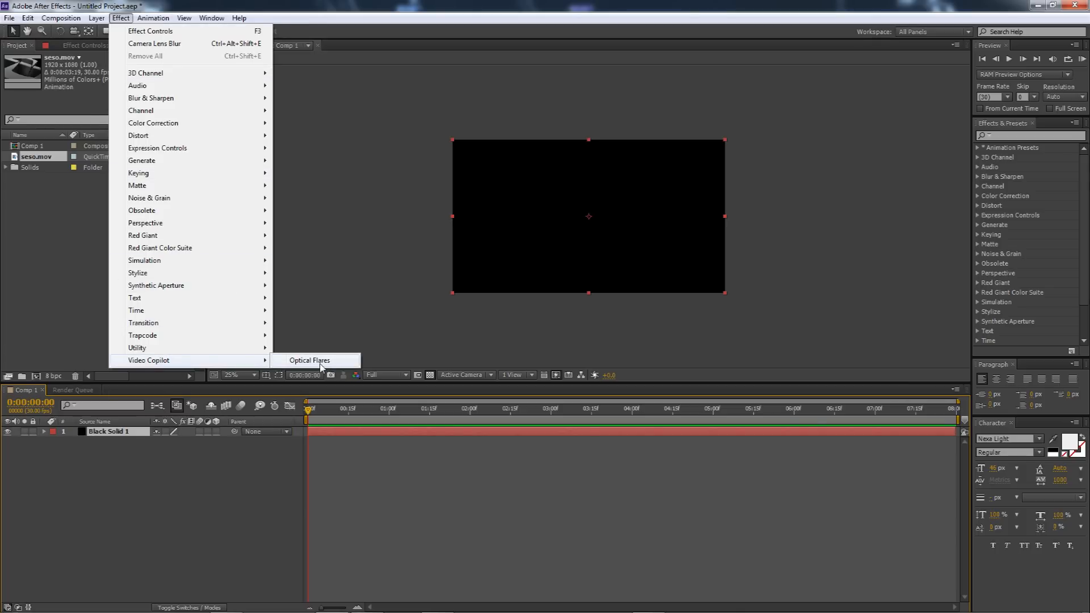
click(30, 254)
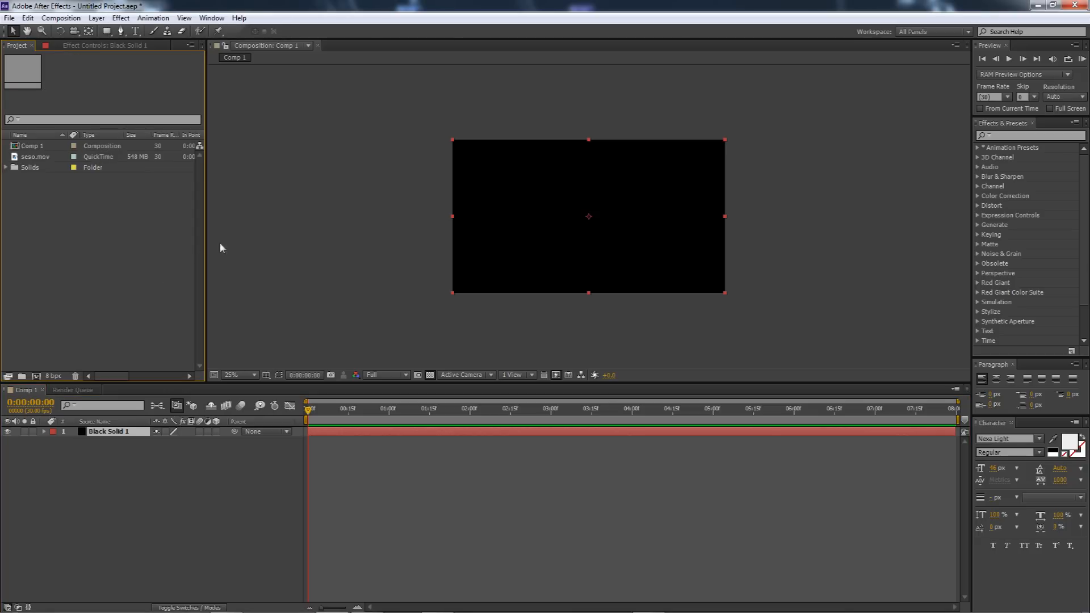
Place seso.mov above the black solid in Comp 1 and run a RAM preview from the start.
click(44, 161)
drag(41, 161, 112, 433)
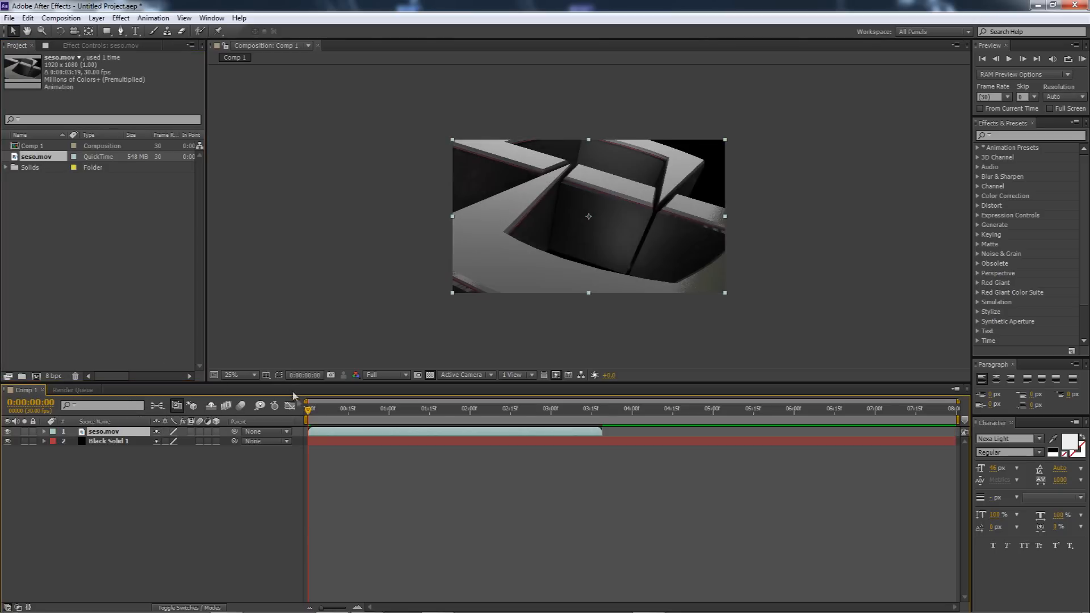
drag(312, 412, 347, 410)
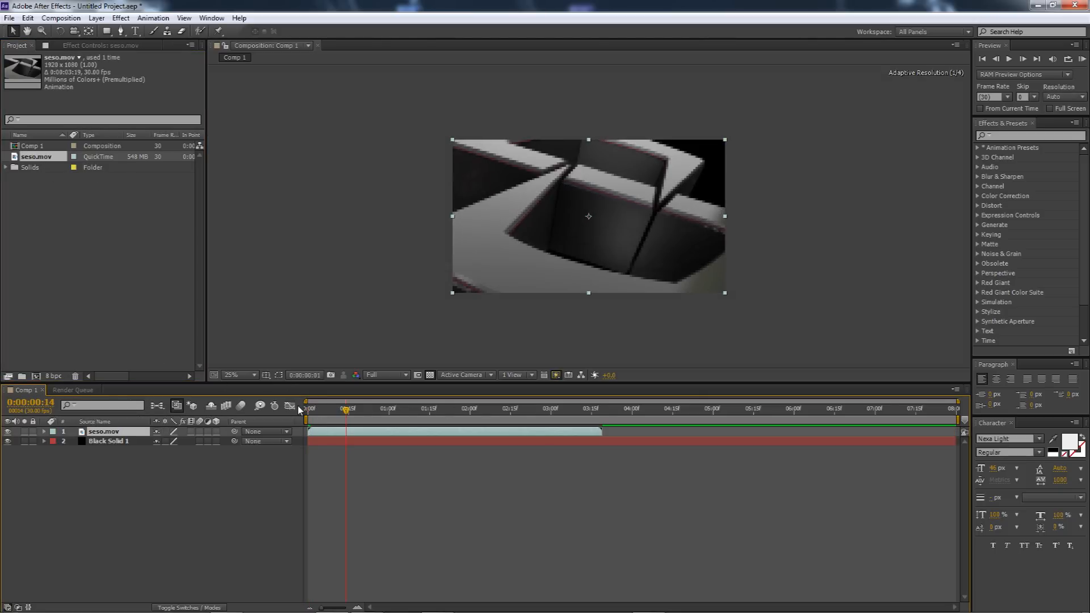
click(307, 410)
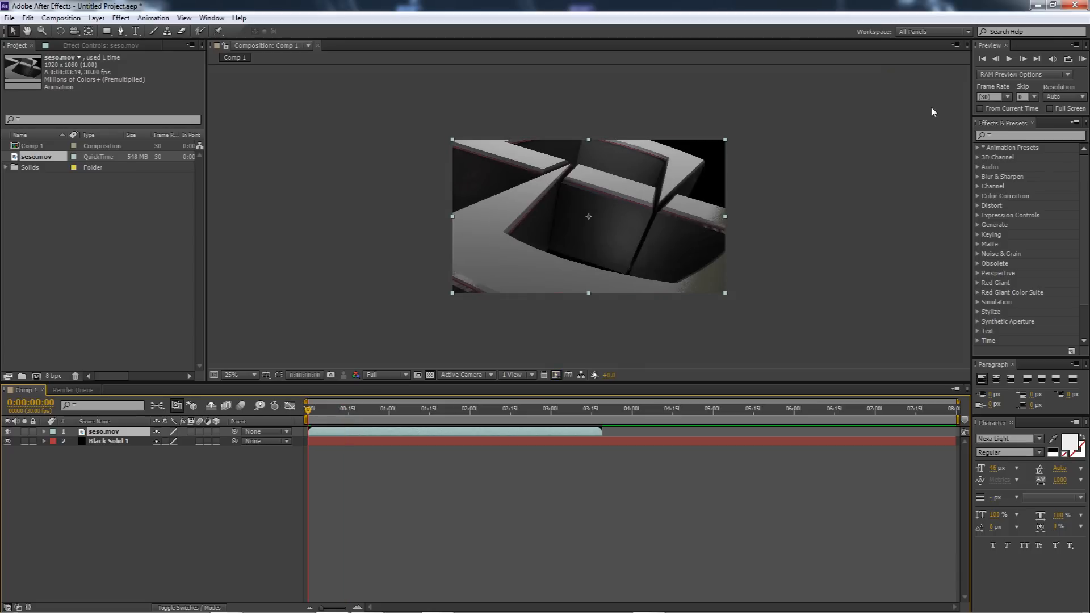
click(1082, 58)
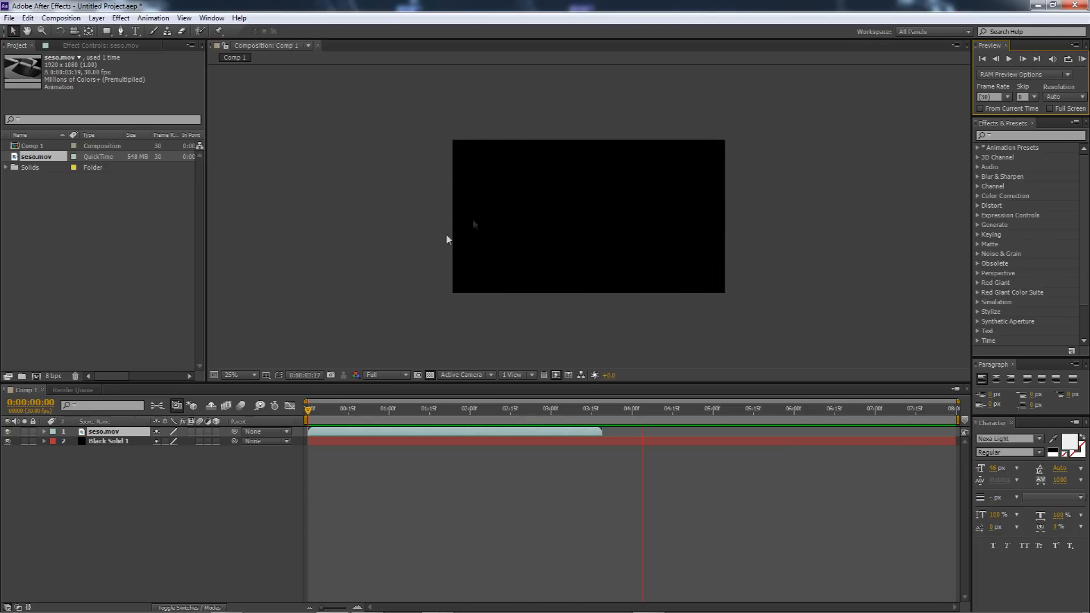
Shift the seso.mov layer slightly down at 0:00:03:13 to center the logo, and return to the first frame.
drag(320, 409, 586, 411)
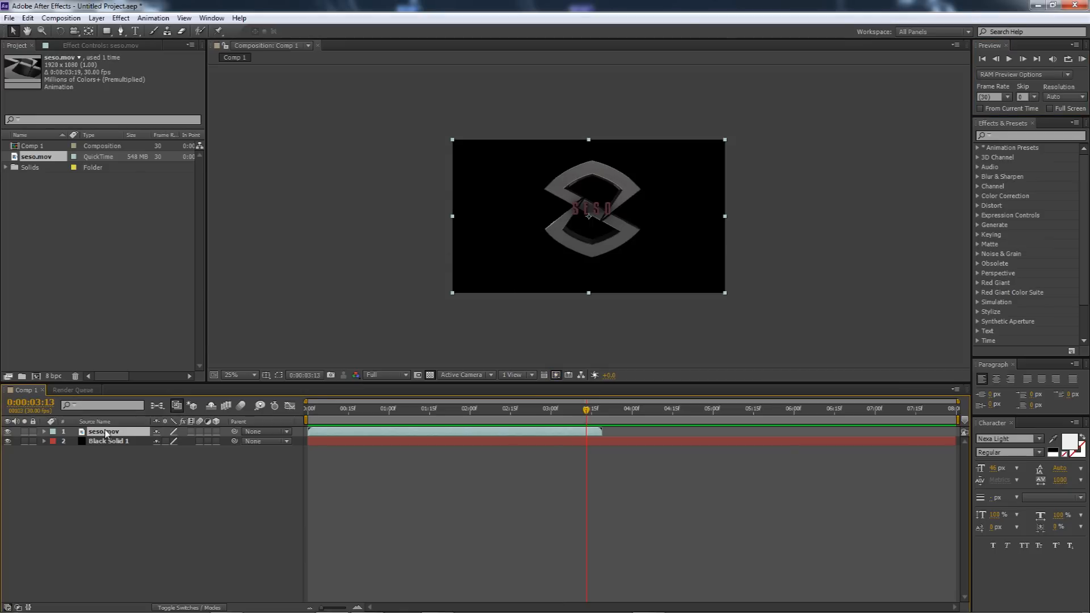
drag(574, 216, 546, 201)
click(571, 225)
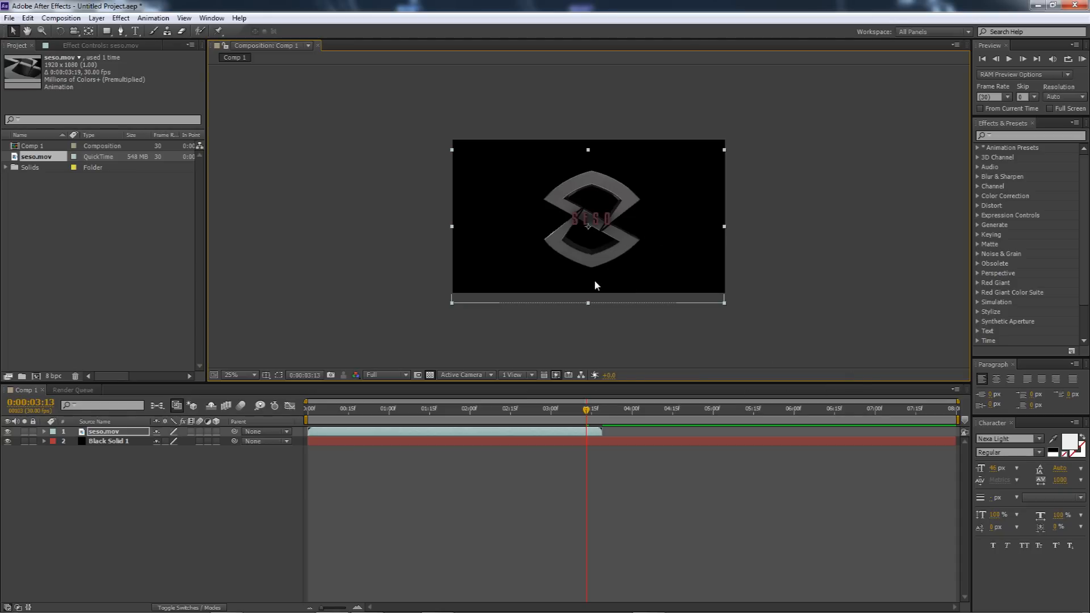
drag(520, 407, 308, 423)
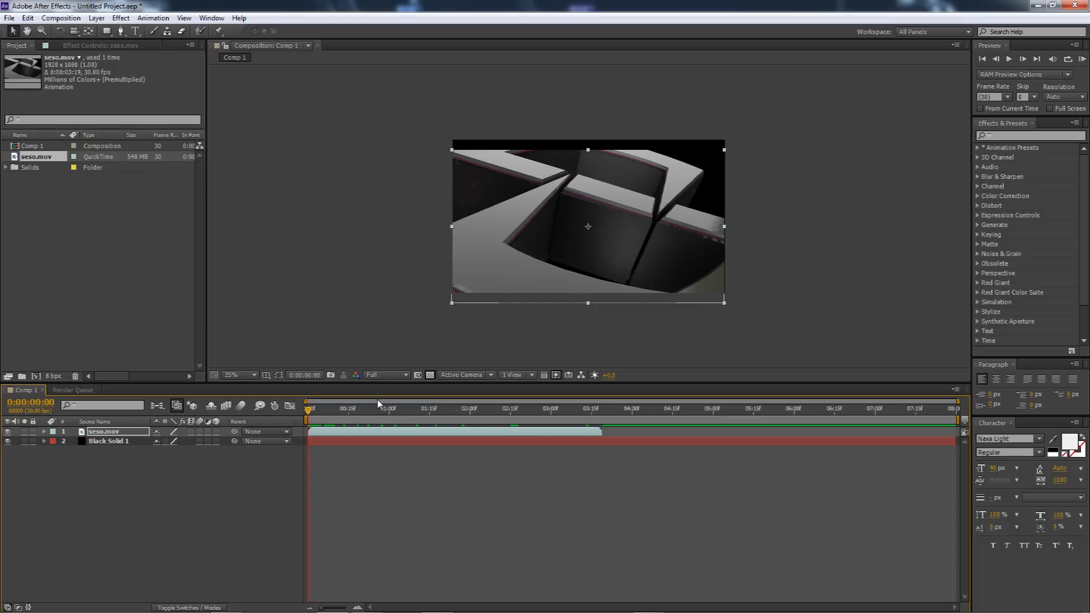
Go to 0:00:02:12 and add an adjustment layer above seso.mov.
drag(452, 406, 503, 419)
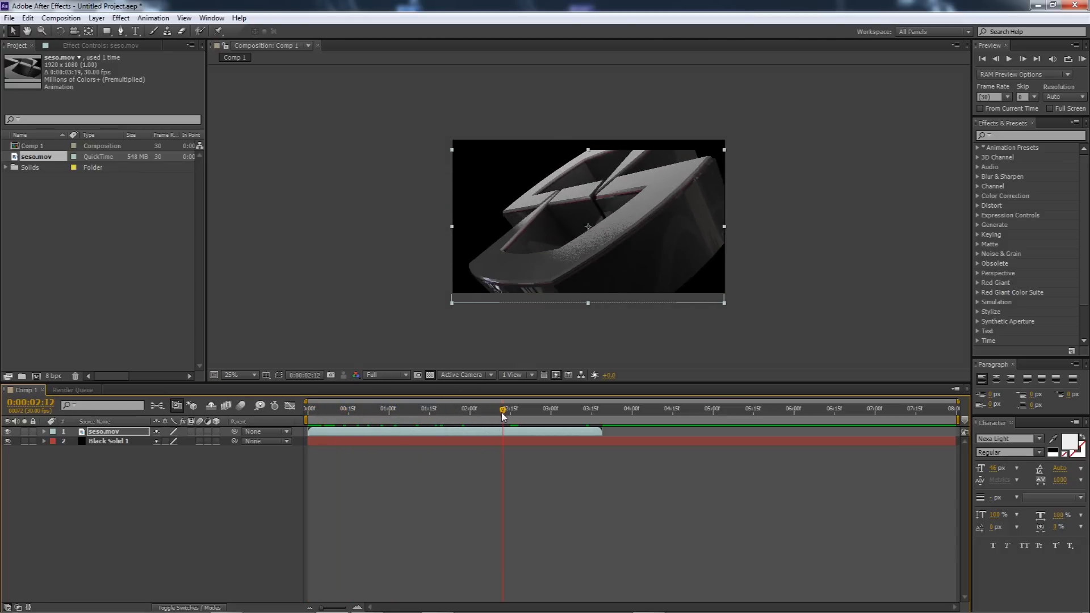
right_click(161, 469)
mouse_move(307, 474)
click(363, 563)
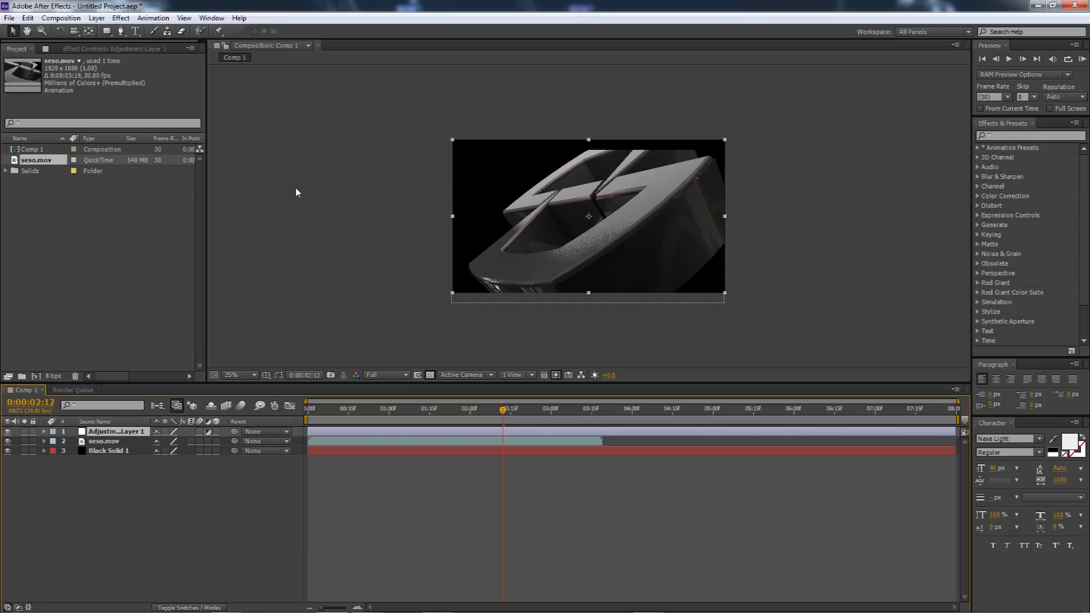
Apply the Magic Bullet Looks effect to the adjustment layer and open its look editor.
click(121, 18)
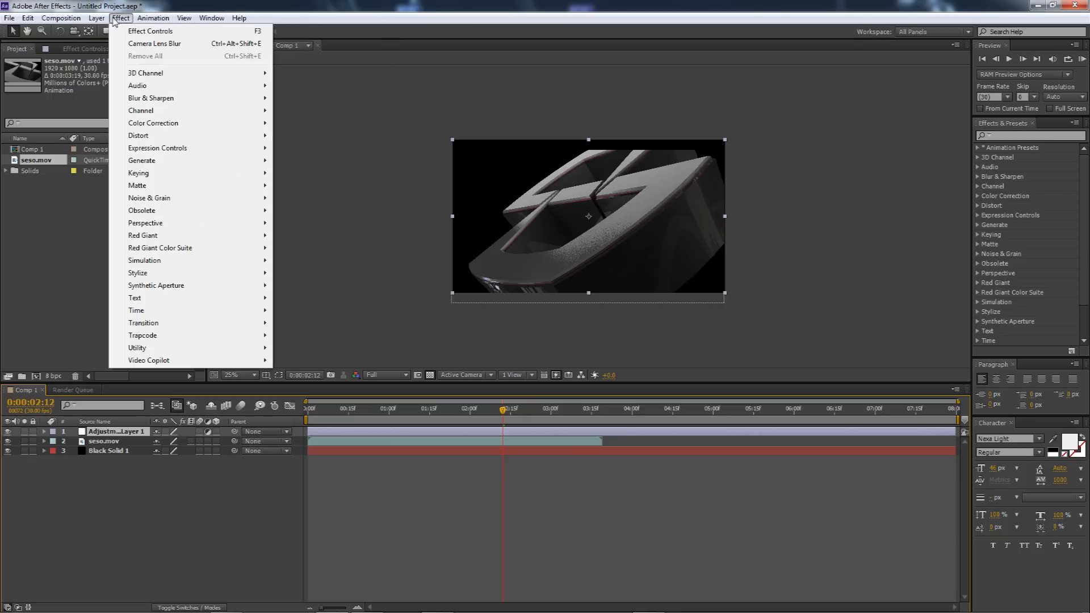
mouse_move(170, 248)
click(299, 249)
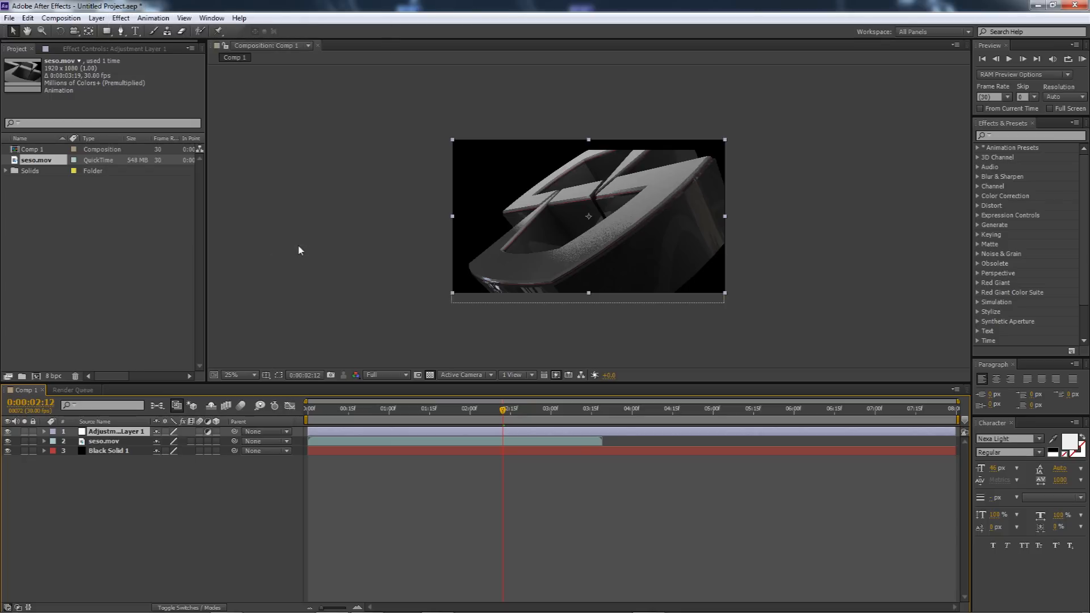
click(41, 101)
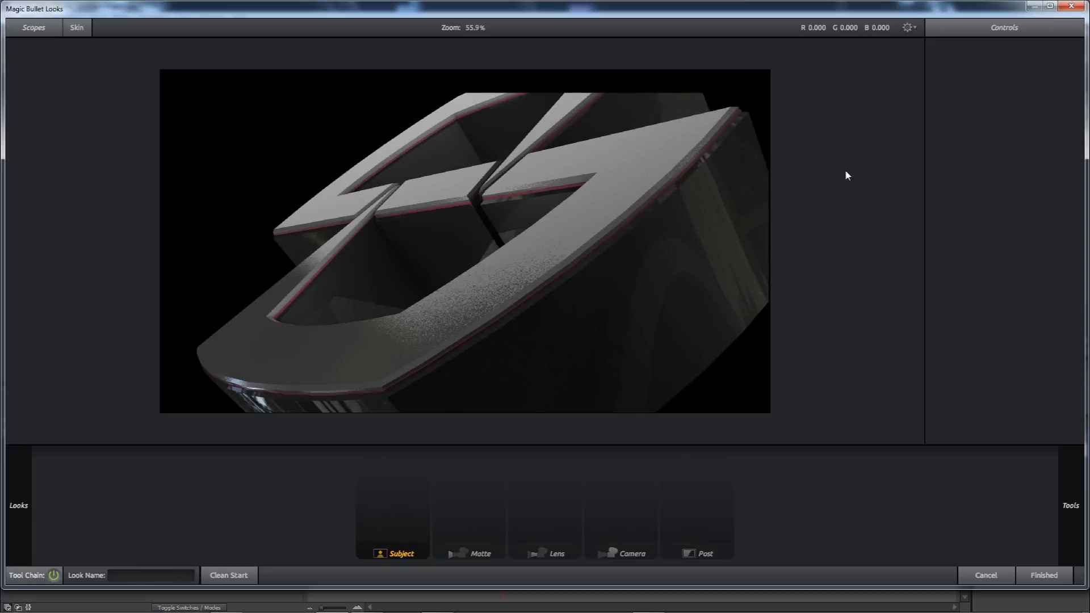
Add an S Curve to the Post stage with midpoint 0.389 and brightness 0.543, and compare the image with and without it.
mouse_move(1074, 472)
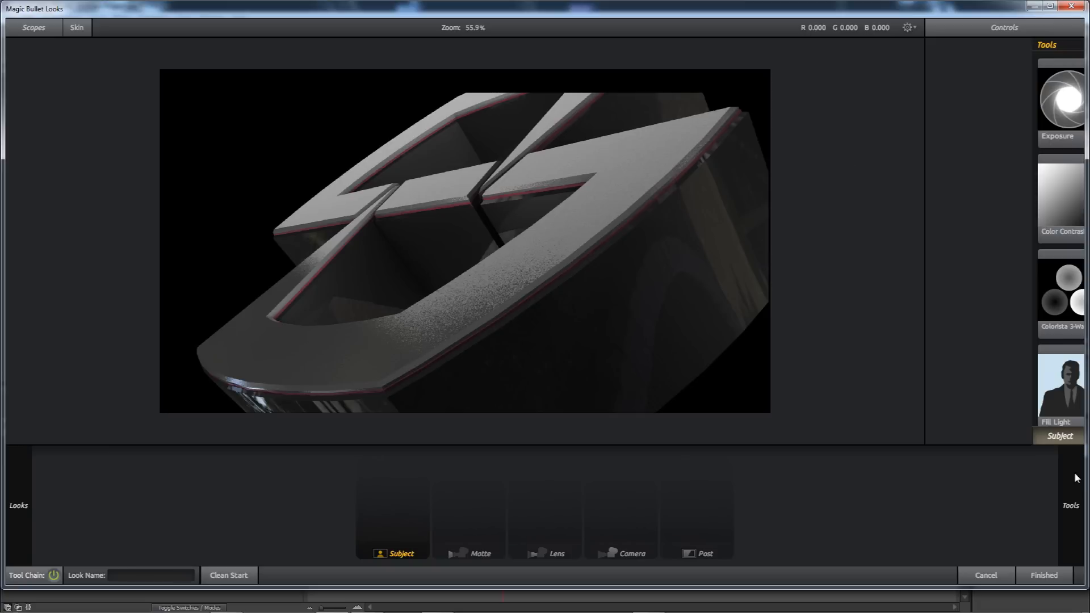
click(1065, 438)
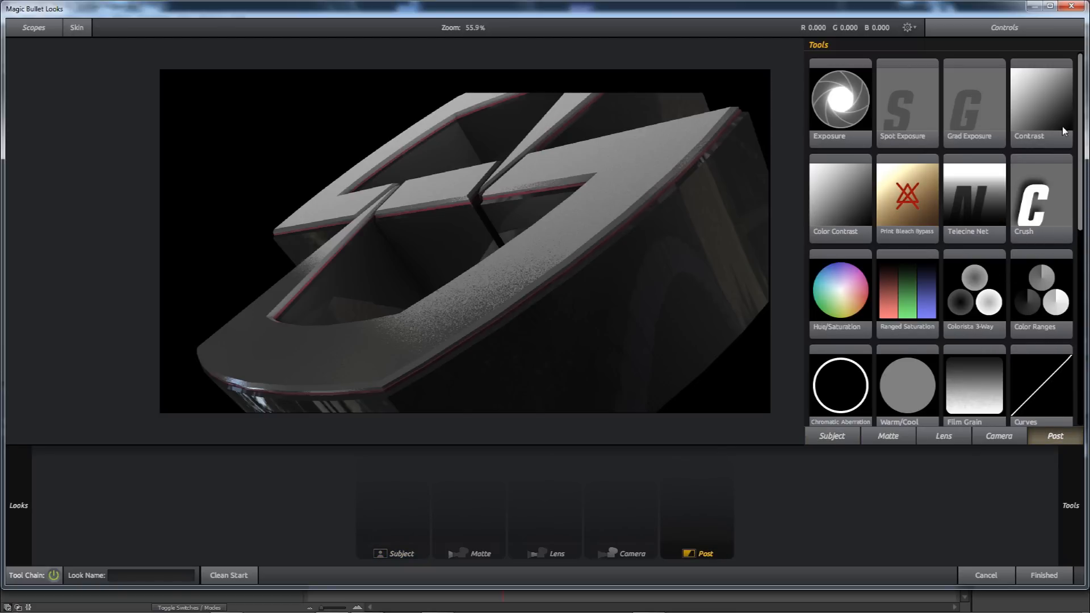
scroll(1061, 126, down, 3)
drag(843, 318, 737, 471)
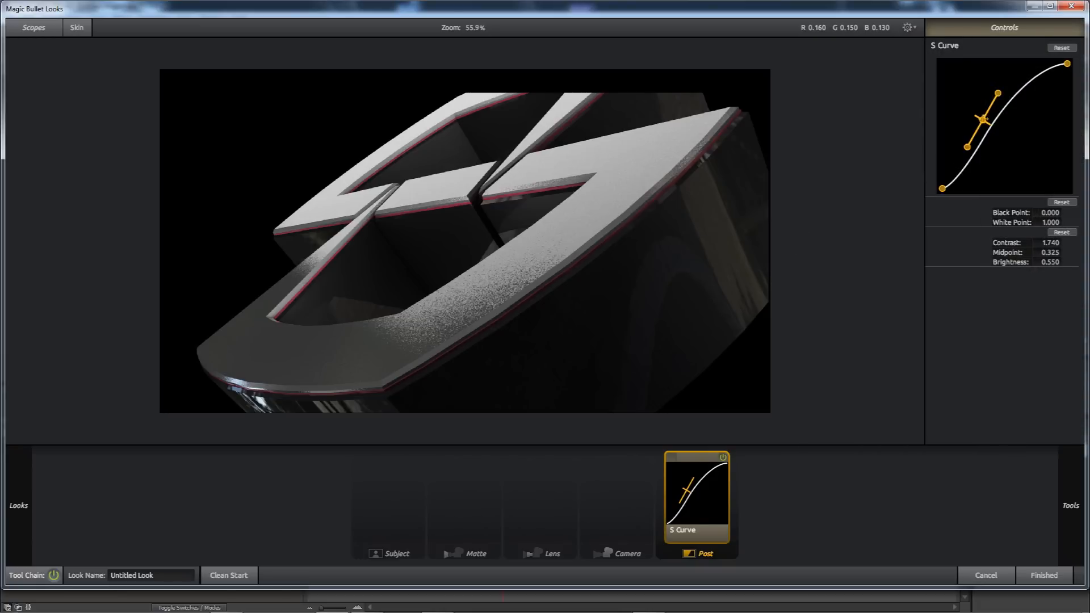
mouse_move(982, 119)
mouse_down()
mouse_move(1007, 117)
mouse_move(990, 120)
mouse_up()
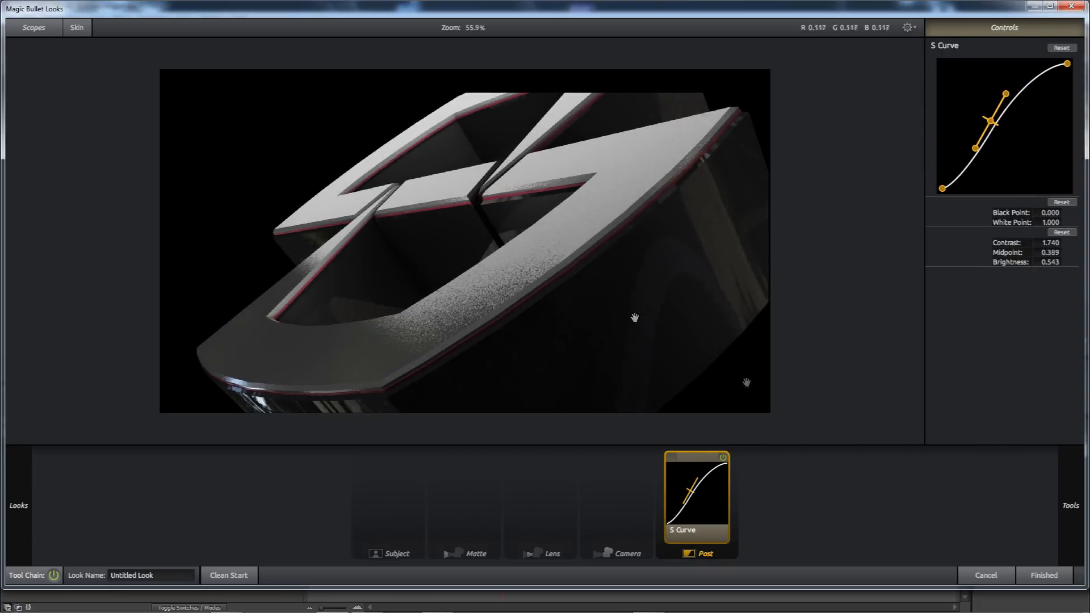
click(723, 457)
click(722, 458)
click(722, 457)
click(723, 458)
click(722, 458)
click(723, 457)
Add Diffusion to the Matte stage with a pink tint (R 0.999, G 0.634, B 0.837), size 43.43% and grade 3.22.
mouse_move(1071, 492)
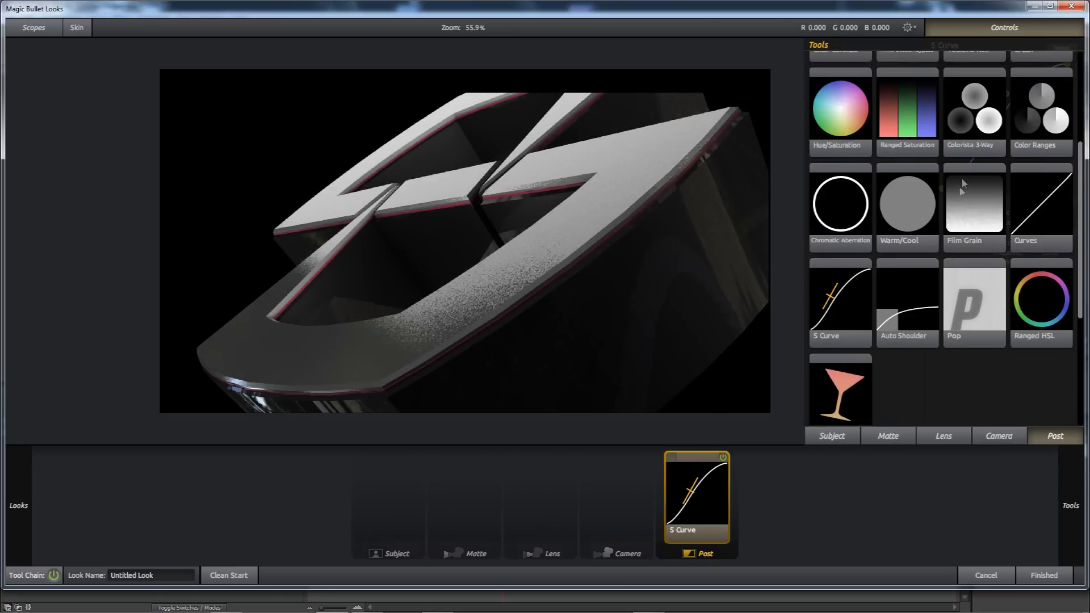
scroll(959, 298, up, 3)
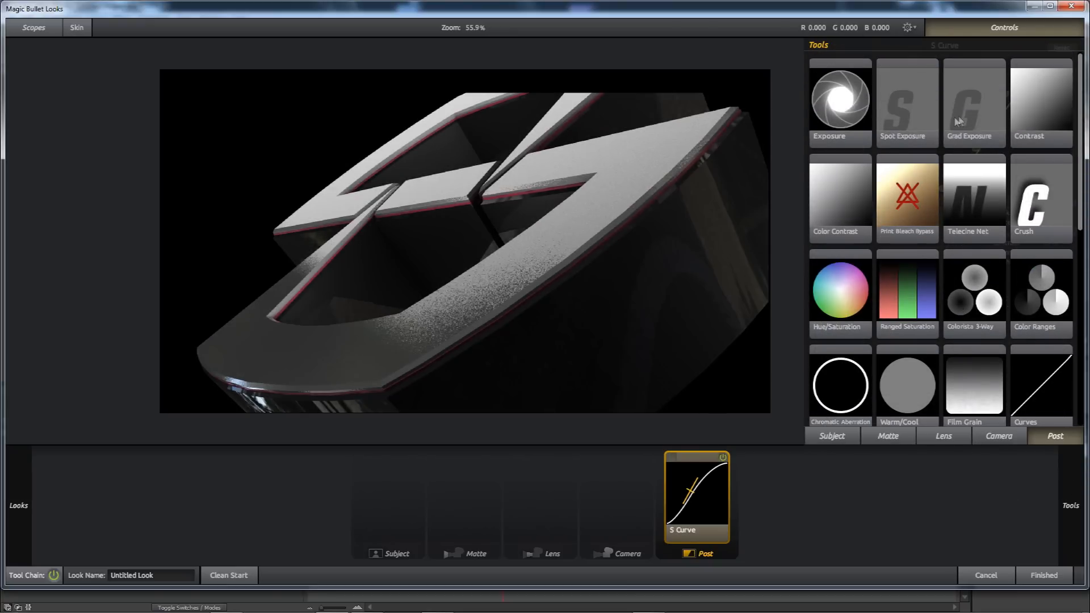
click(877, 440)
drag(1041, 102, 472, 502)
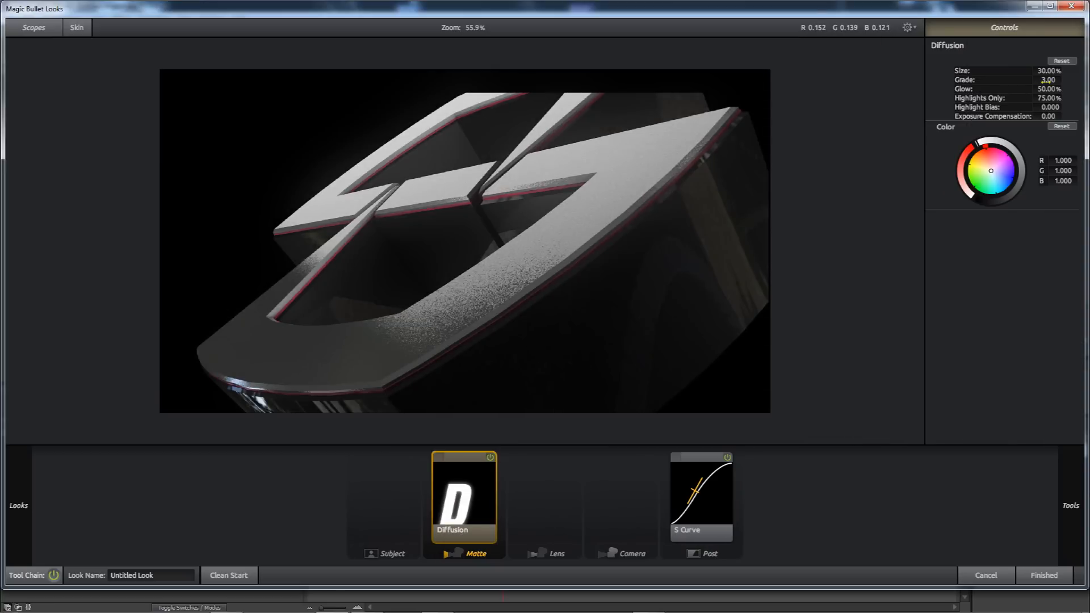
drag(990, 158, 986, 151)
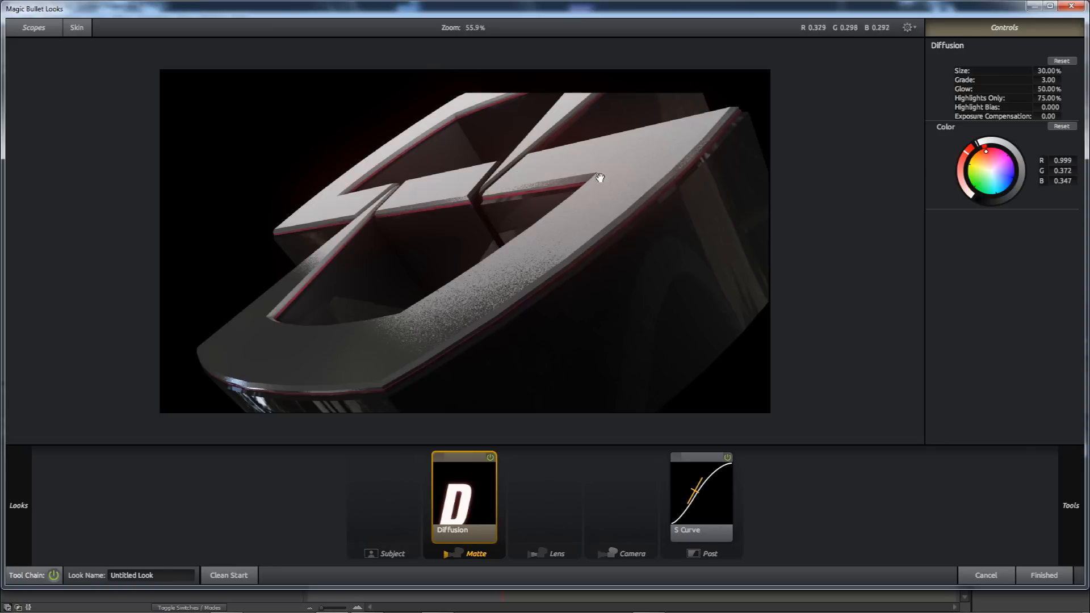
mouse_move(986, 151)
mouse_down()
mouse_move(1000, 166)
mouse_move(997, 156)
mouse_up()
mouse_move(1049, 71)
mouse_down()
mouse_move(1066, 71)
mouse_move(1046, 71)
mouse_move(1062, 71)
mouse_move(1051, 80)
mouse_up()
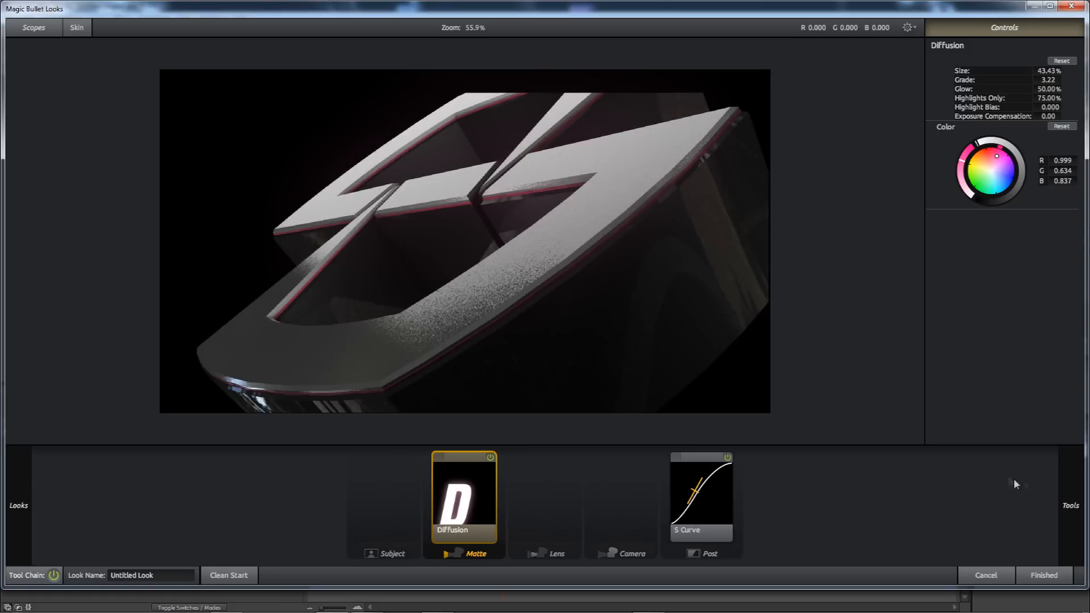
Add a Contrast tool to the Subject stage and set its contrast to +0.230.
mouse_move(1072, 491)
click(852, 437)
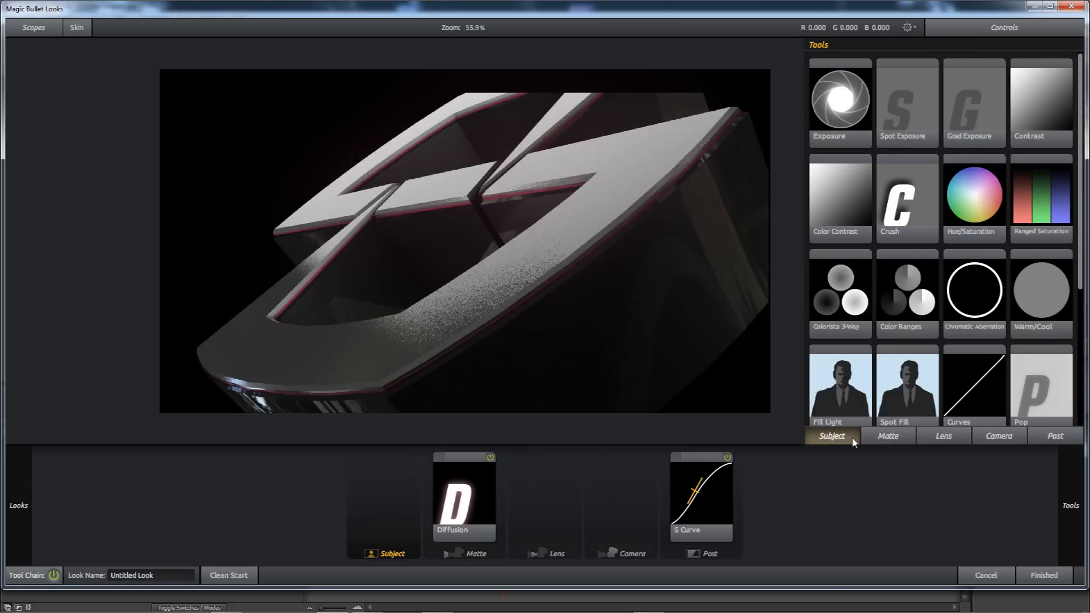
drag(1030, 111, 391, 488)
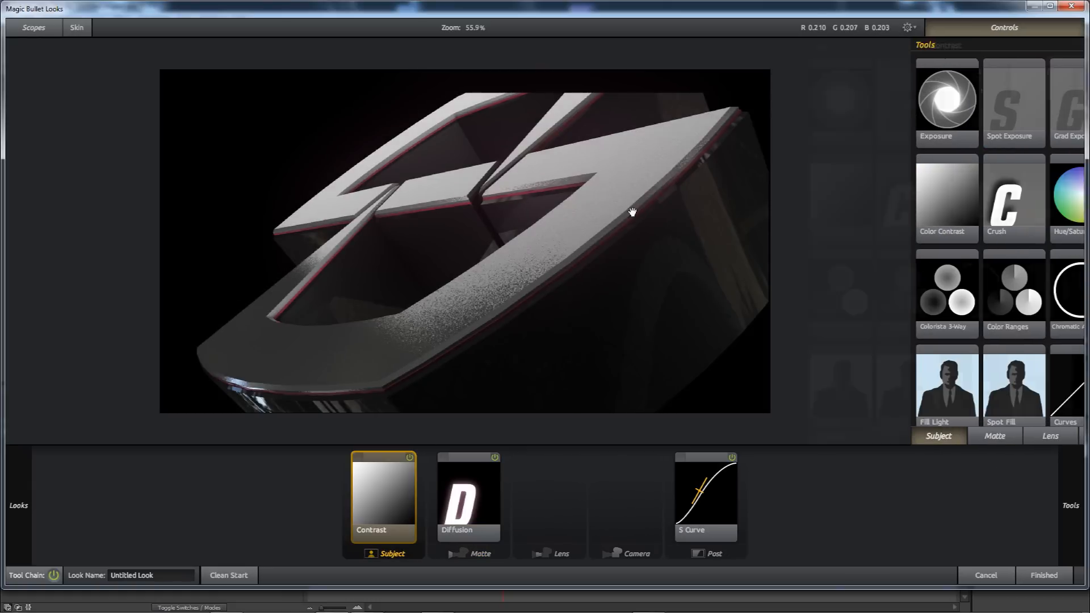
drag(1049, 72, 1069, 72)
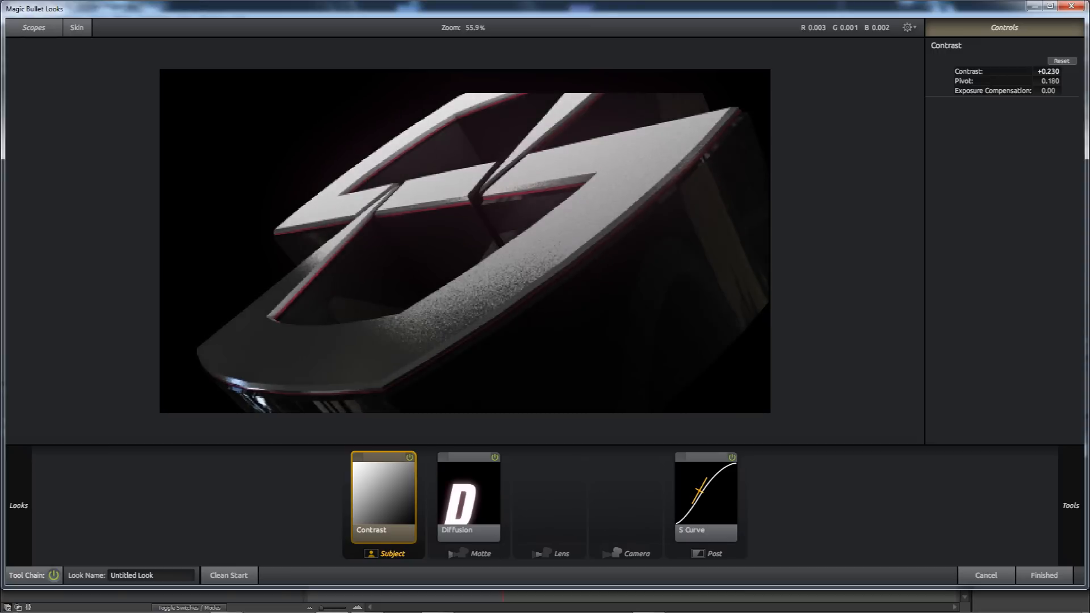
Add an Exposure tool to the Subject stage and set it to +0.30 stops.
mouse_move(1069, 496)
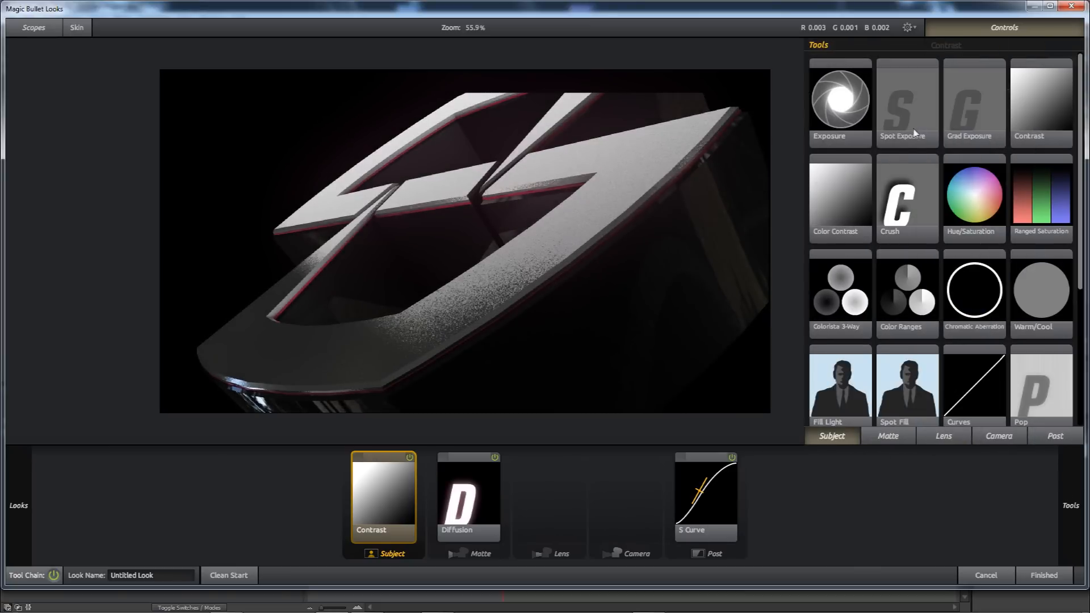
drag(850, 118, 404, 490)
mouse_move(1051, 66)
mouse_down()
mouse_move(1070, 68)
mouse_move(1050, 71)
mouse_up()
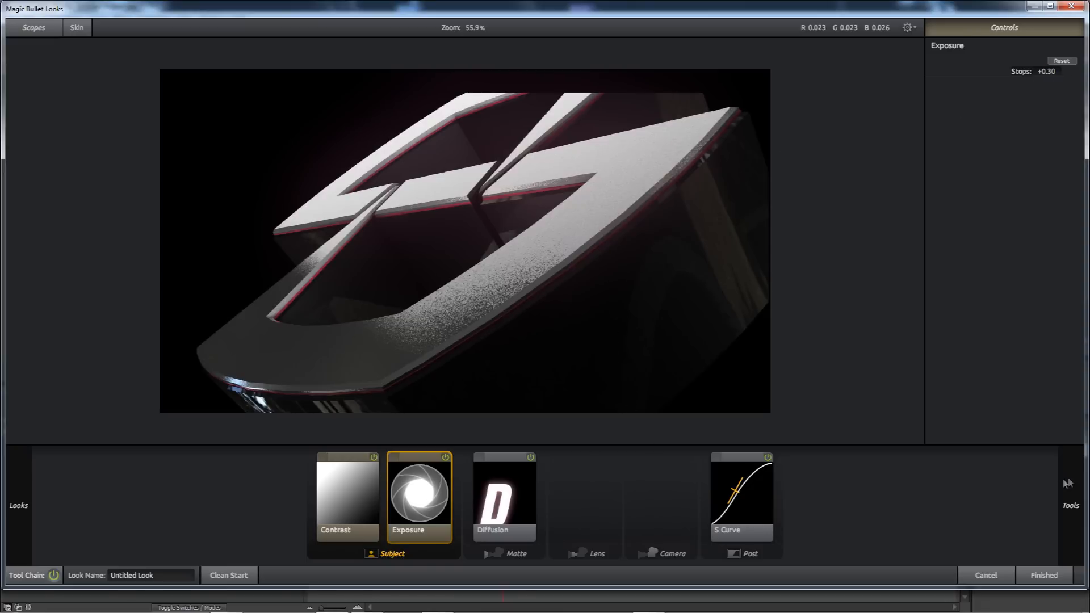
Add a Vignette with default settings to the Lens stage and apply the finished look to the adjustment layer.
mouse_move(1067, 484)
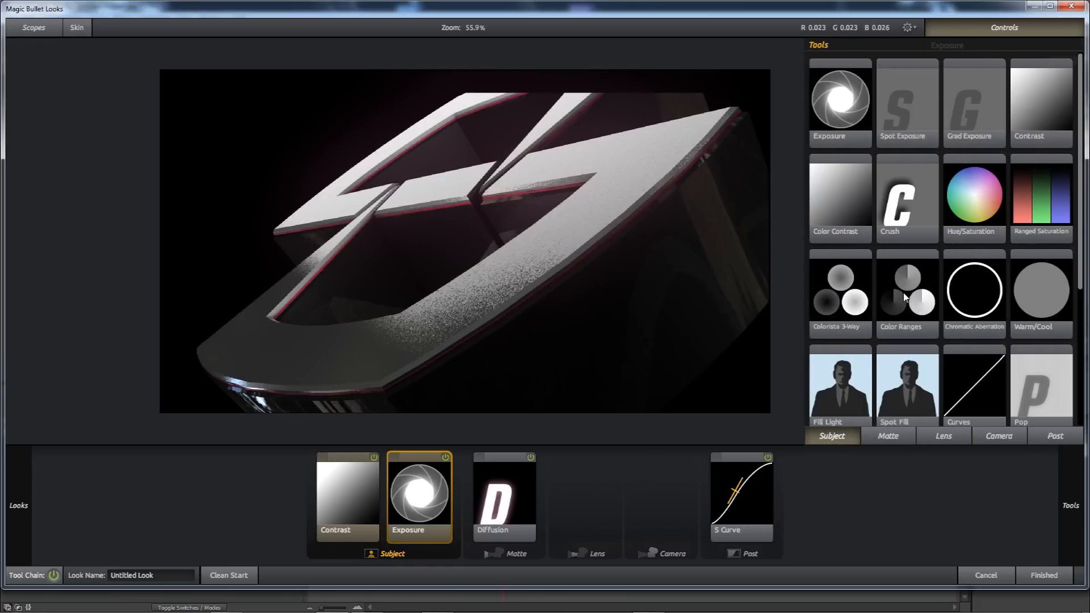
click(944, 435)
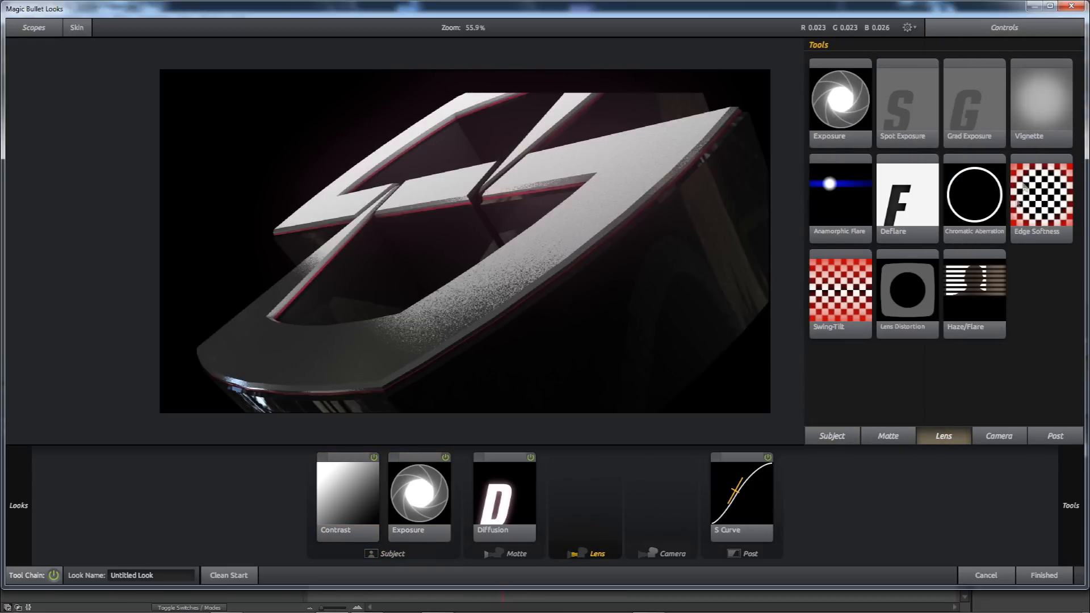
drag(1041, 103, 645, 414)
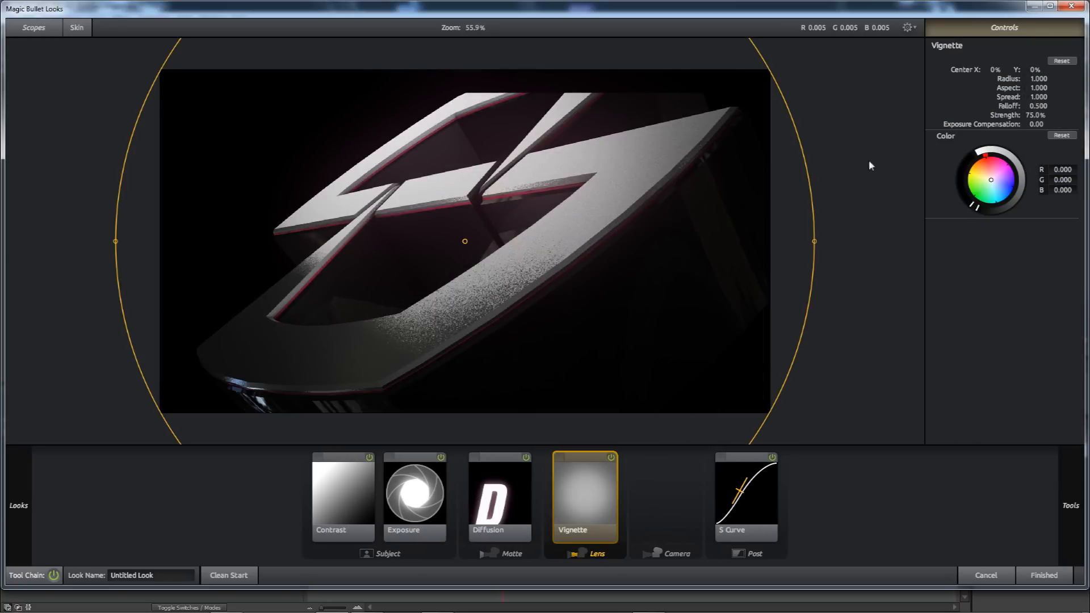
click(1043, 575)
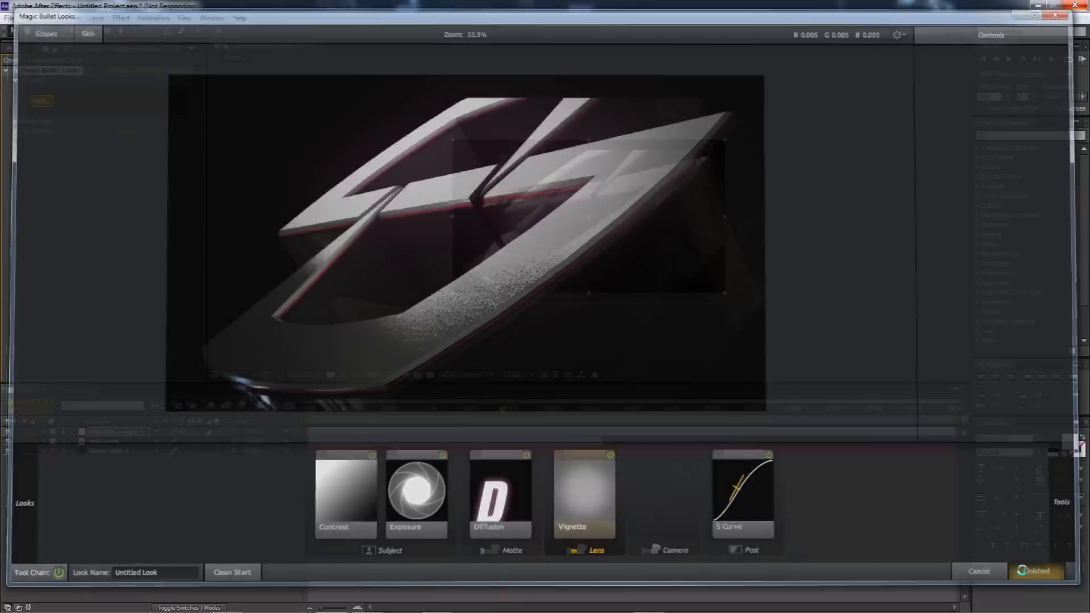
Go to 0:00:01:27 and add a second adjustment layer above the graded one.
drag(529, 418, 462, 420)
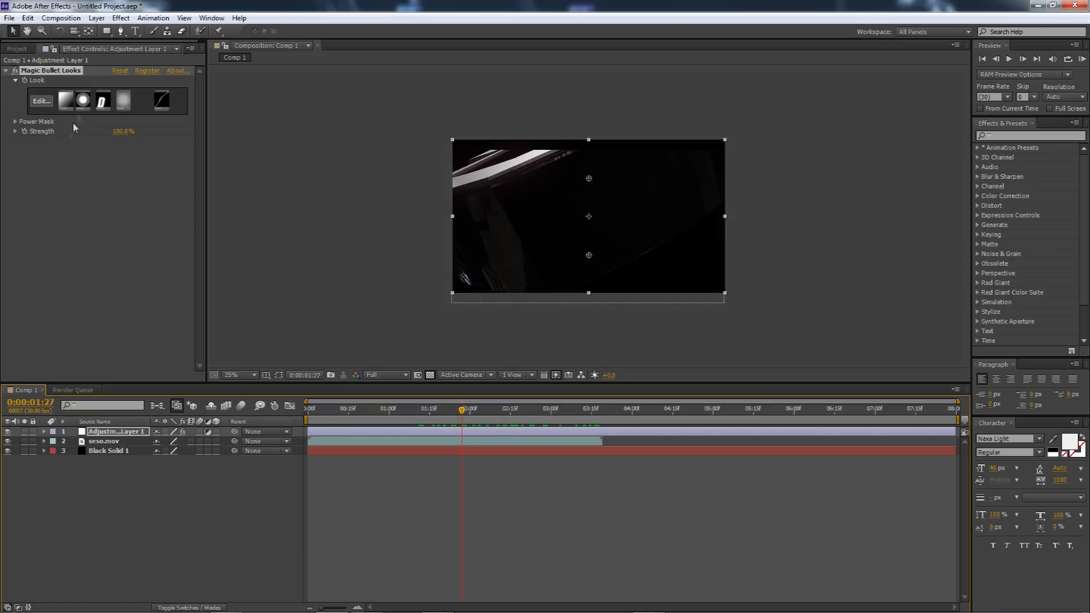
click(121, 17)
mouse_move(263, 361)
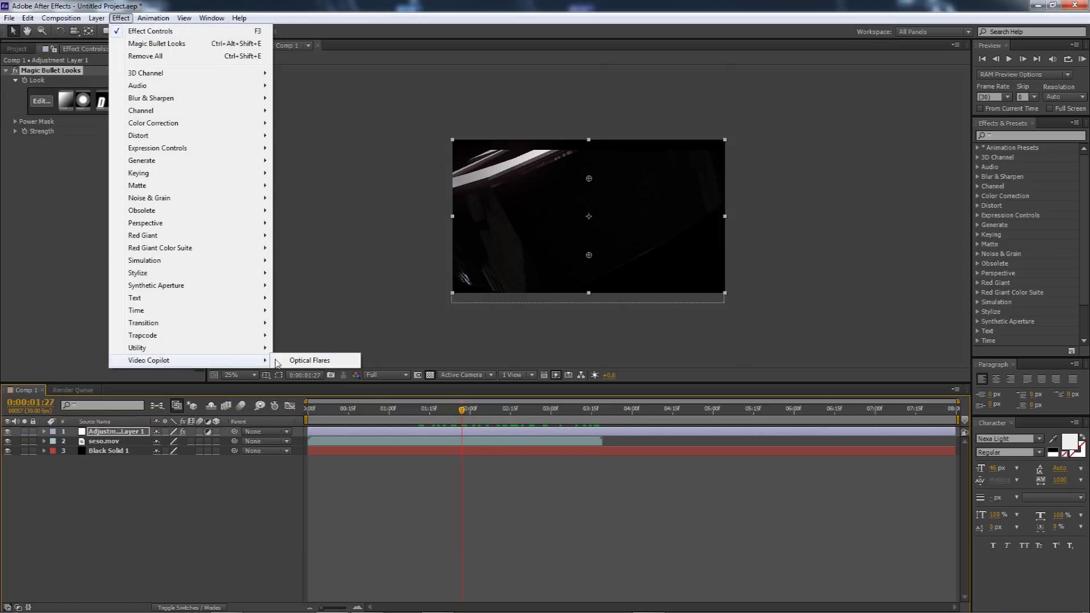
right_click(115, 481)
mouse_move(170, 488)
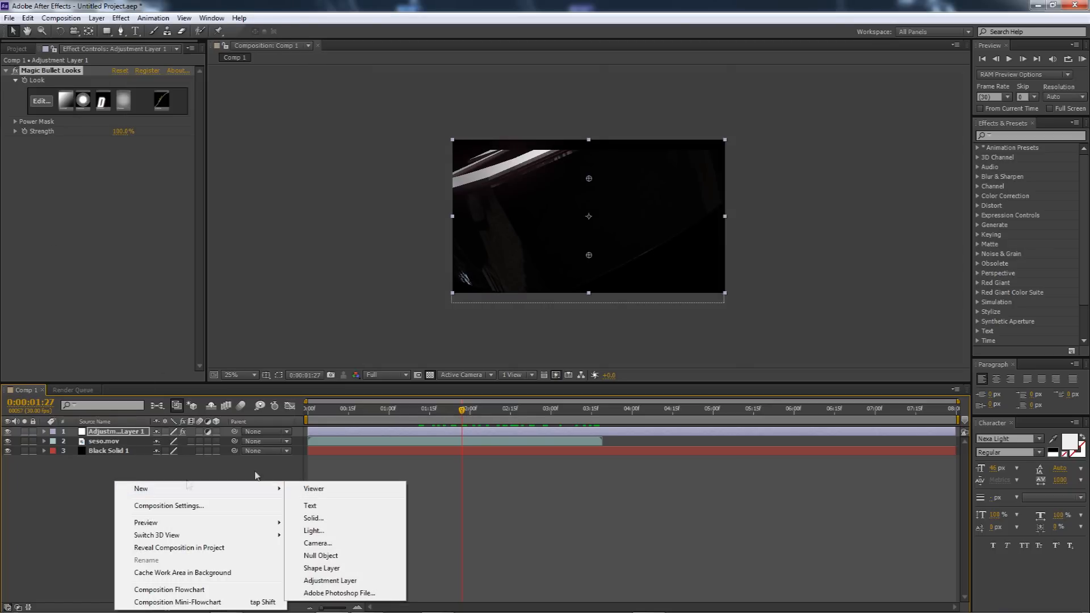
click(339, 580)
Apply the Video Copilot Optical Flares effect to the new adjustment layer and open its flare options.
click(120, 17)
mouse_move(250, 360)
click(304, 360)
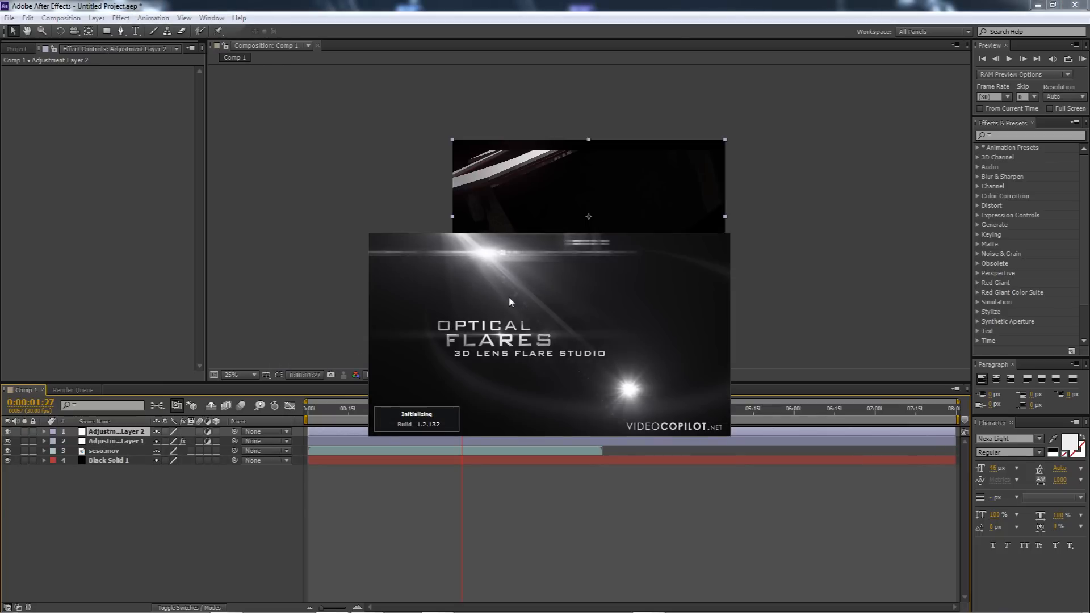
click(152, 72)
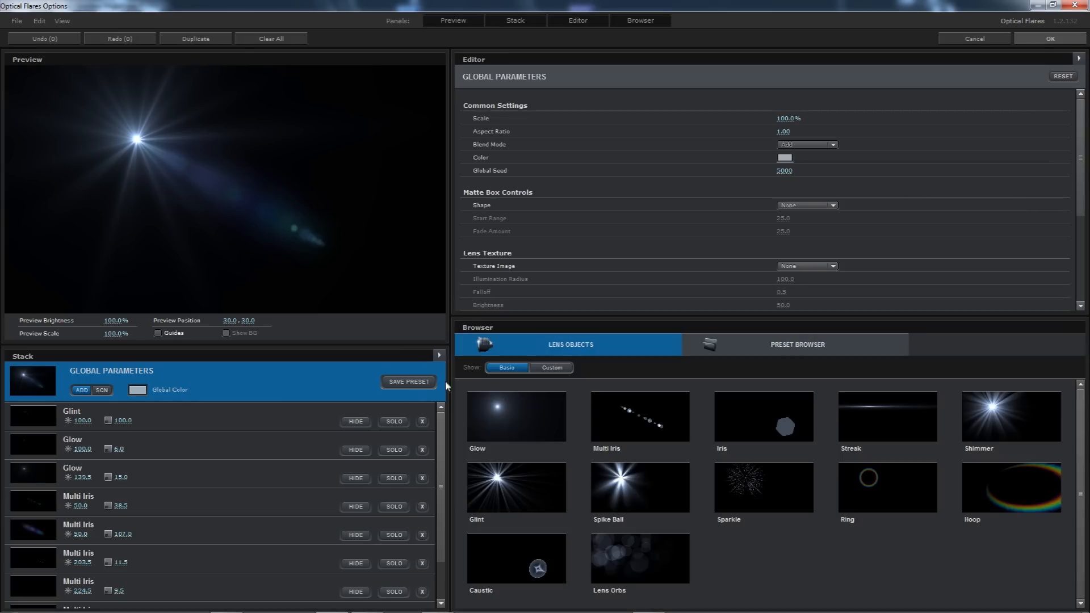
Remove all the default lens objects from the flare stack.
click(421, 423)
click(421, 422)
click(421, 423)
click(421, 423)
click(421, 423)
click(421, 423)
click(420, 423)
click(421, 423)
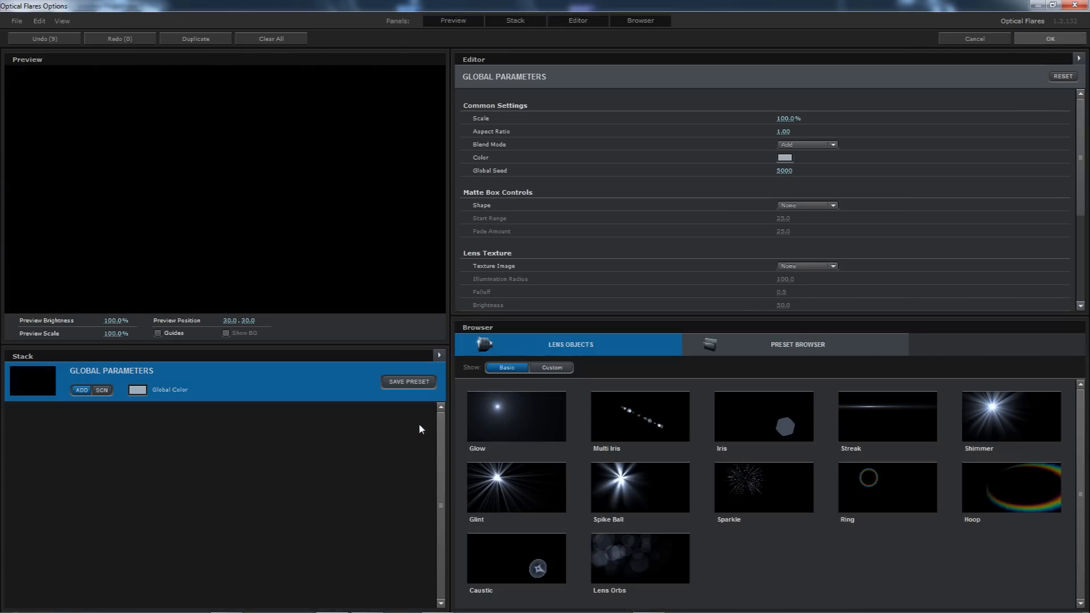
Add Glow and Lens Orbs objects to the flare and move its preview position to the upper centre.
click(514, 416)
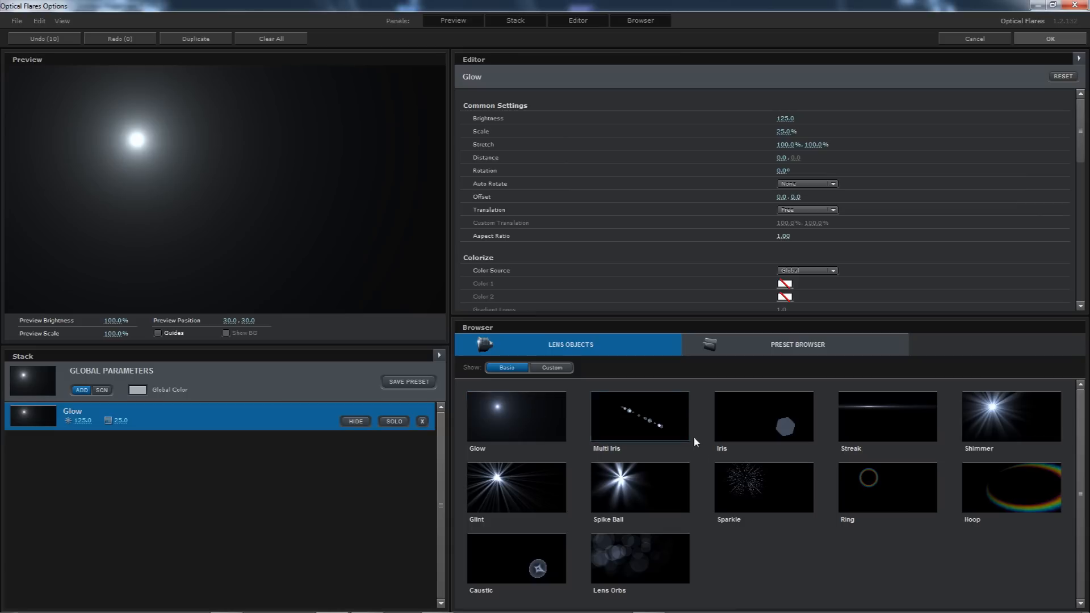
click(639, 558)
drag(151, 165, 242, 97)
Set the flare's global color to magenta DD47E7 and accept the flare settings.
click(136, 390)
click(189, 352)
mouse_move(140, 335)
mouse_down()
mouse_move(125, 342)
mouse_move(133, 340)
mouse_up()
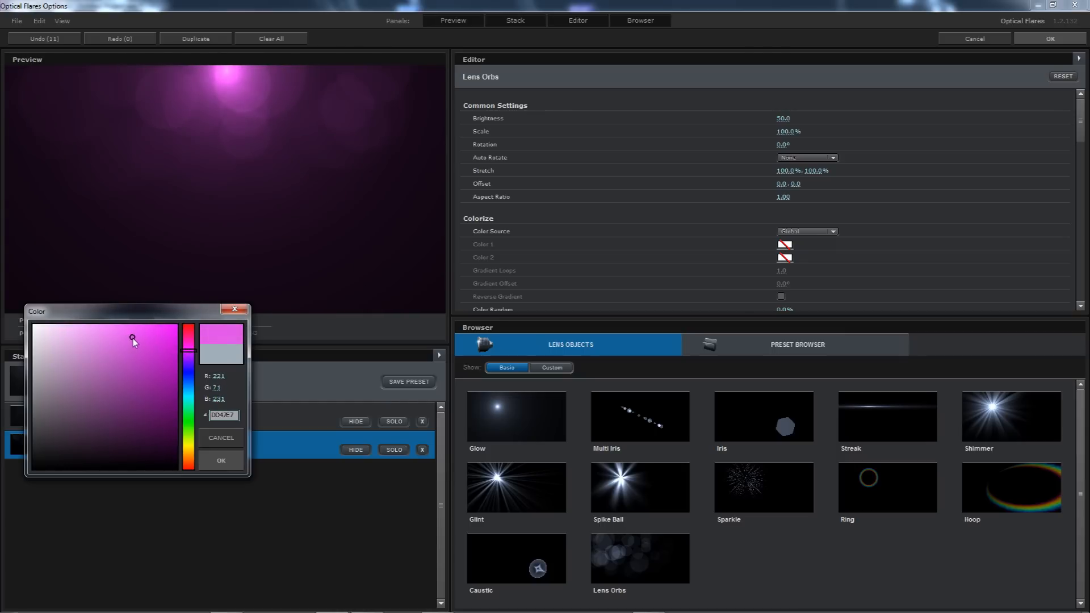
click(222, 460)
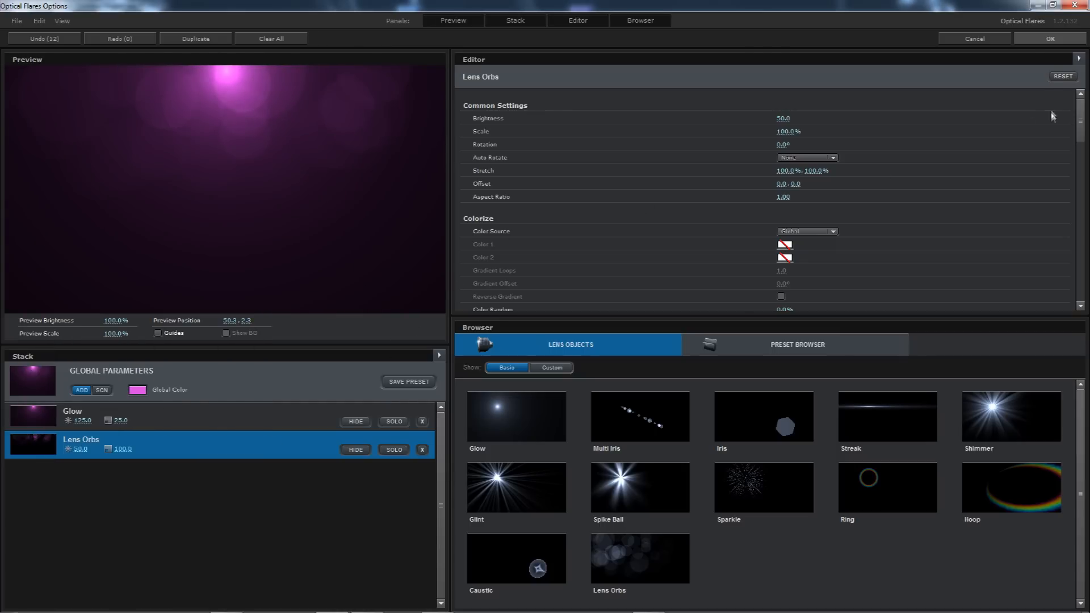
click(1044, 39)
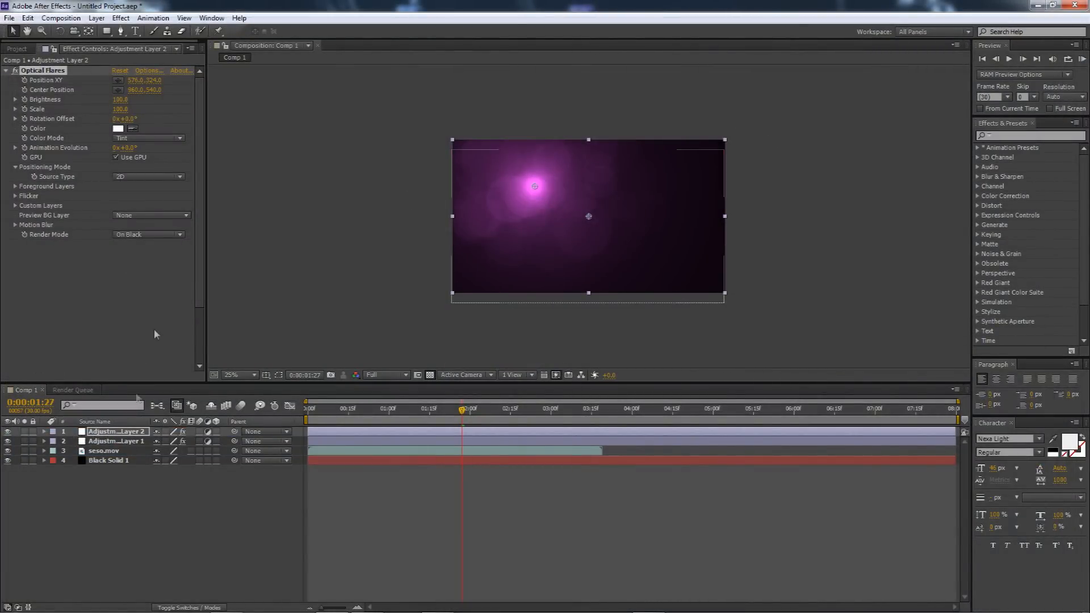
Set the flare's render mode to Over Original and move the flare just above the frame's top centre.
click(146, 235)
click(152, 271)
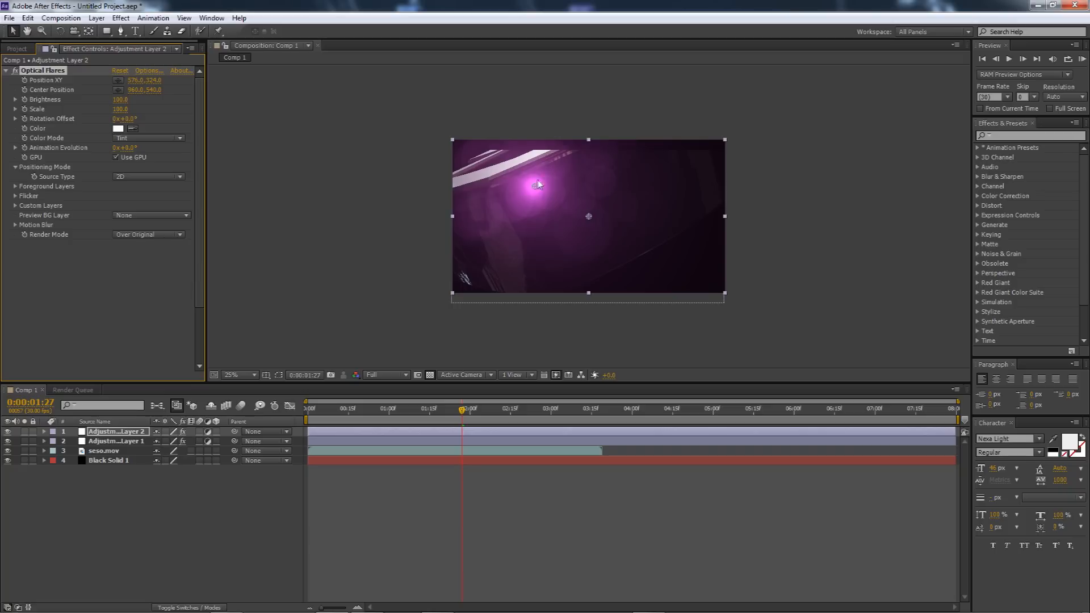
drag(535, 189, 589, 136)
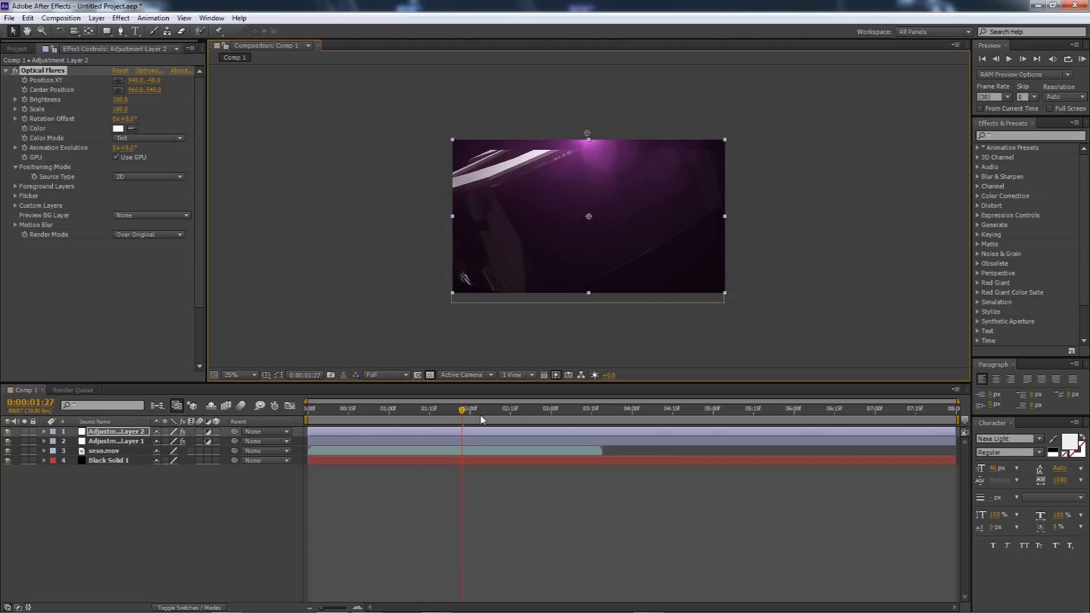
Go to 0:00:03:19 and add a new shape layer above the adjustment layers.
click(515, 411)
drag(515, 410, 603, 419)
right_click(135, 499)
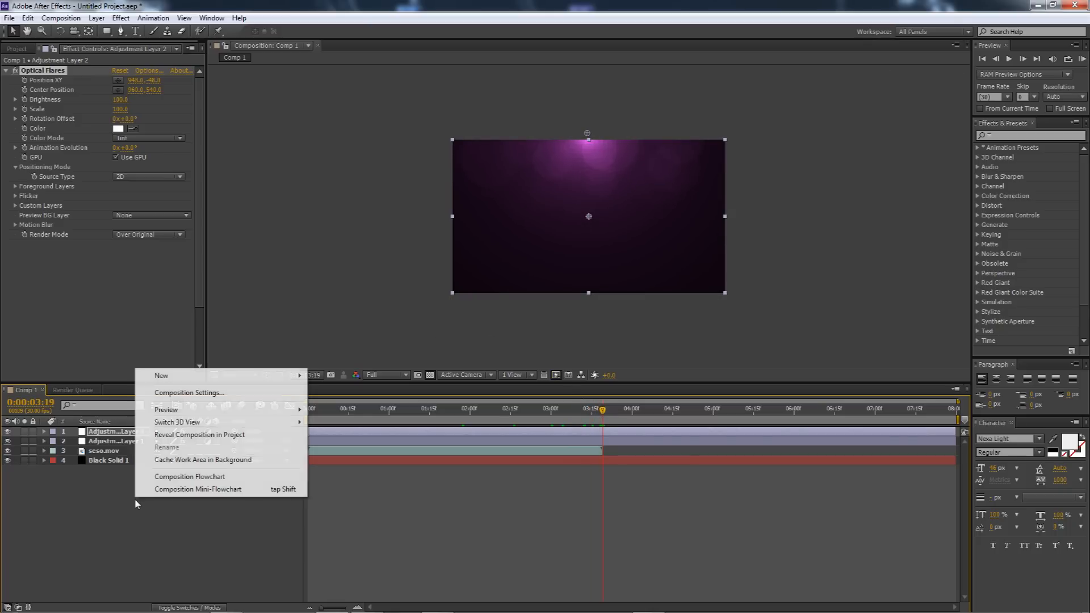
mouse_move(160, 376)
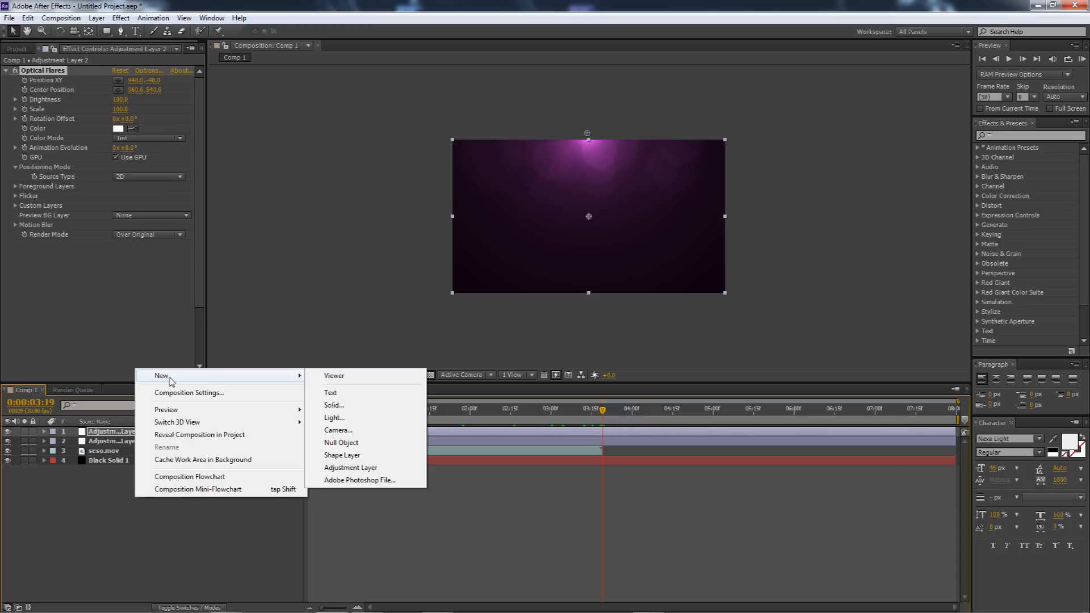
click(347, 455)
Draw a thin black rectangle across the full width of the frame's top edge, and show the shape layer's Anchor Point property.
click(107, 31)
click(107, 32)
click(157, 35)
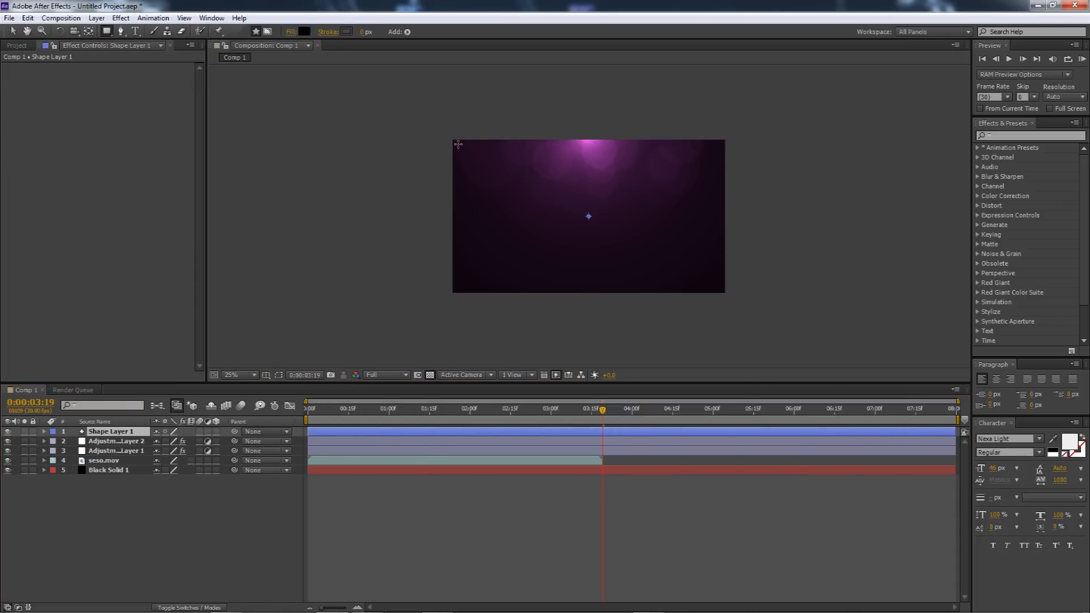
drag(452, 139, 725, 154)
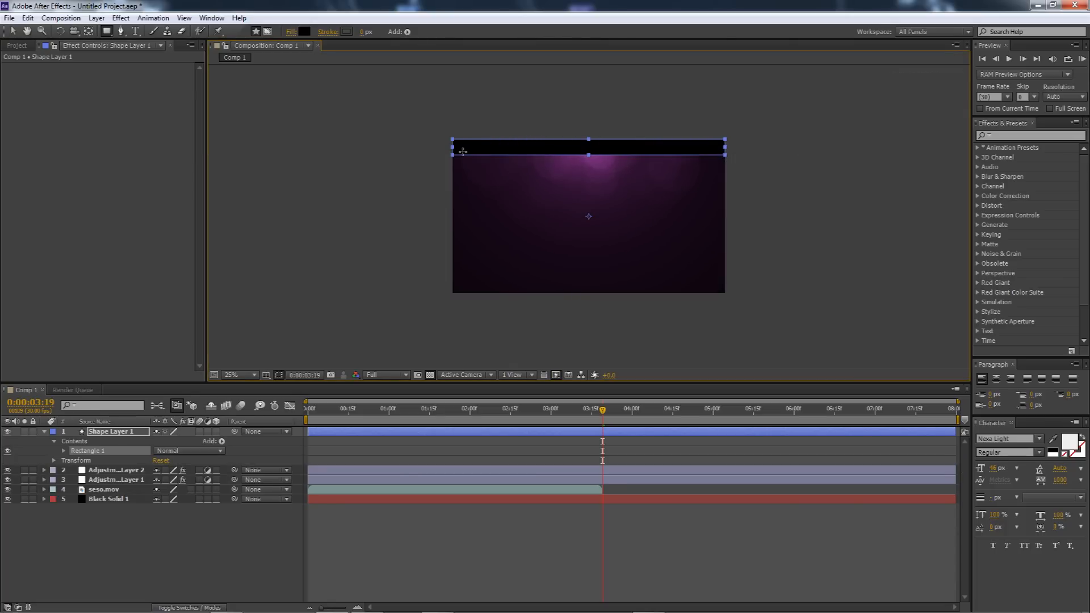
key(a)
key(v)
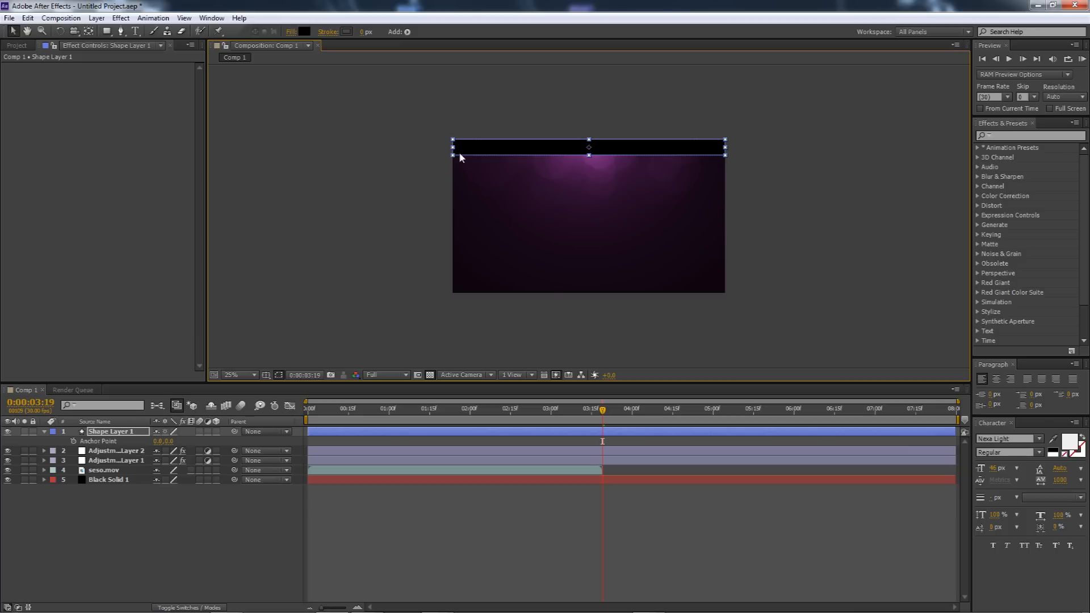
Place a matching black letterbox bar across the full width of the frame's bottom edge and deselect the shape layer.
alt+drag(488, 152, 493, 204)
key(ctrl+z)
shift+drag(490, 159, 492, 293)
click(751, 223)
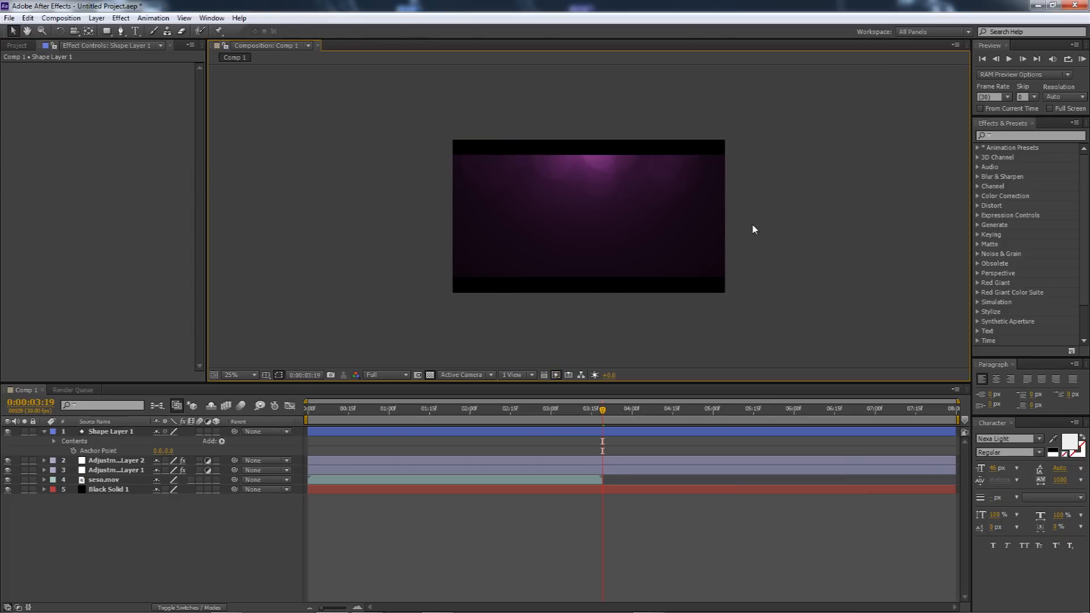
Preview the letterboxed animation from the first frame and check the logo's last frames up to 0:00:03:19.
drag(476, 410, 447, 409)
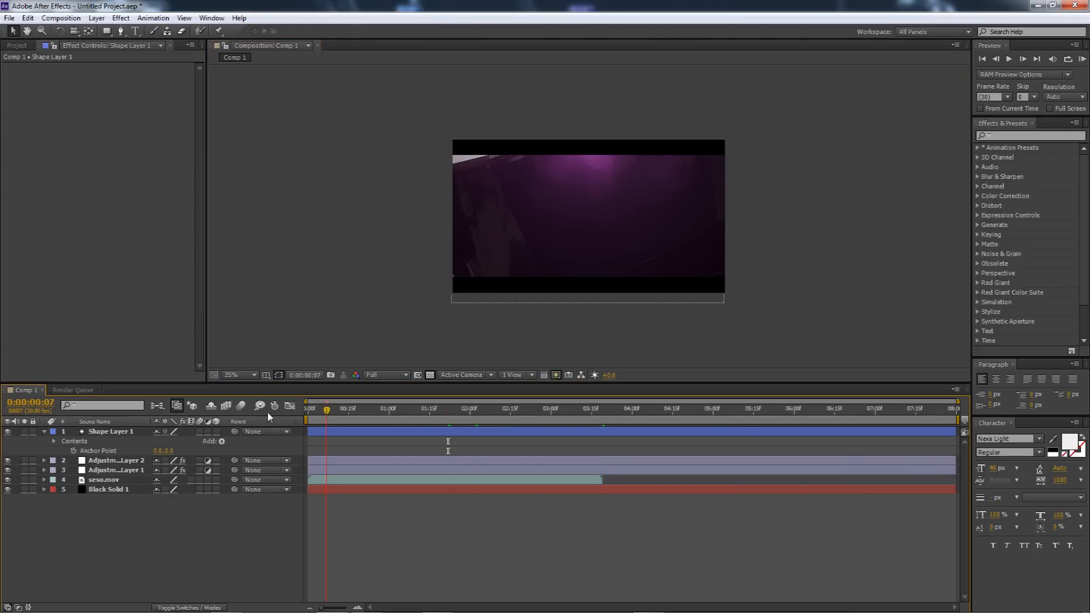
key(Home)
click(1082, 59)
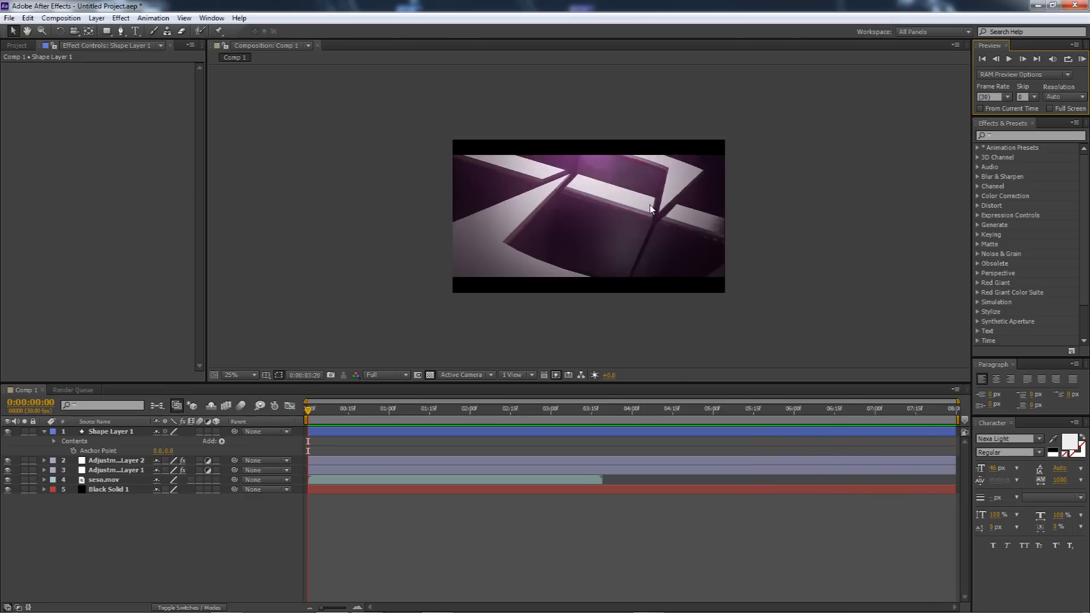
drag(329, 412, 597, 413)
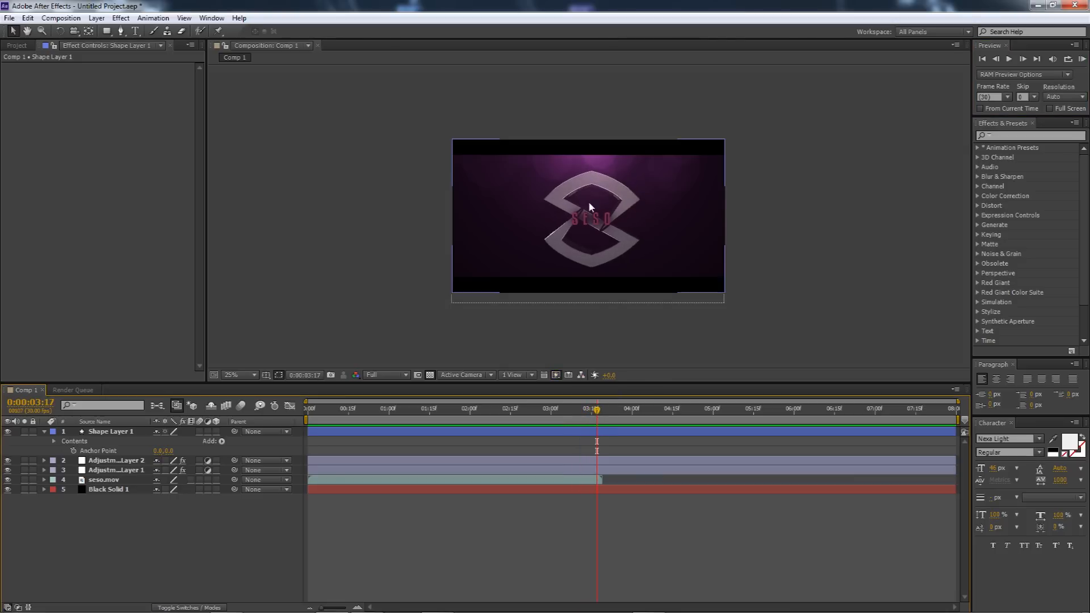
drag(597, 414, 603, 452)
Set the composition's duration to 0:00:03:20 and return to its first frame.
right_click(398, 542)
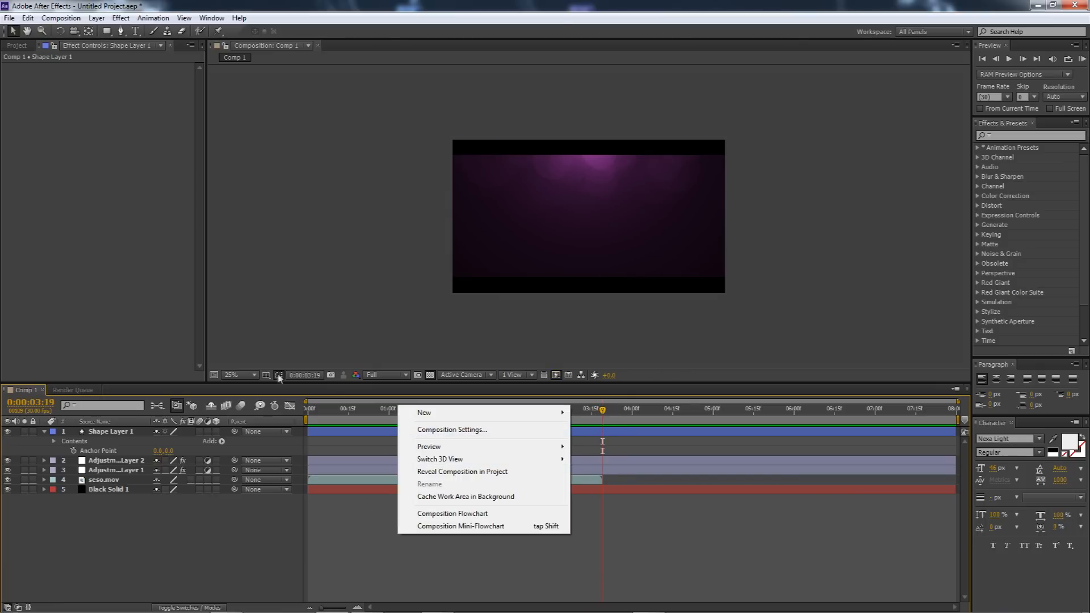
click(449, 431)
click(508, 374)
text(3:00)
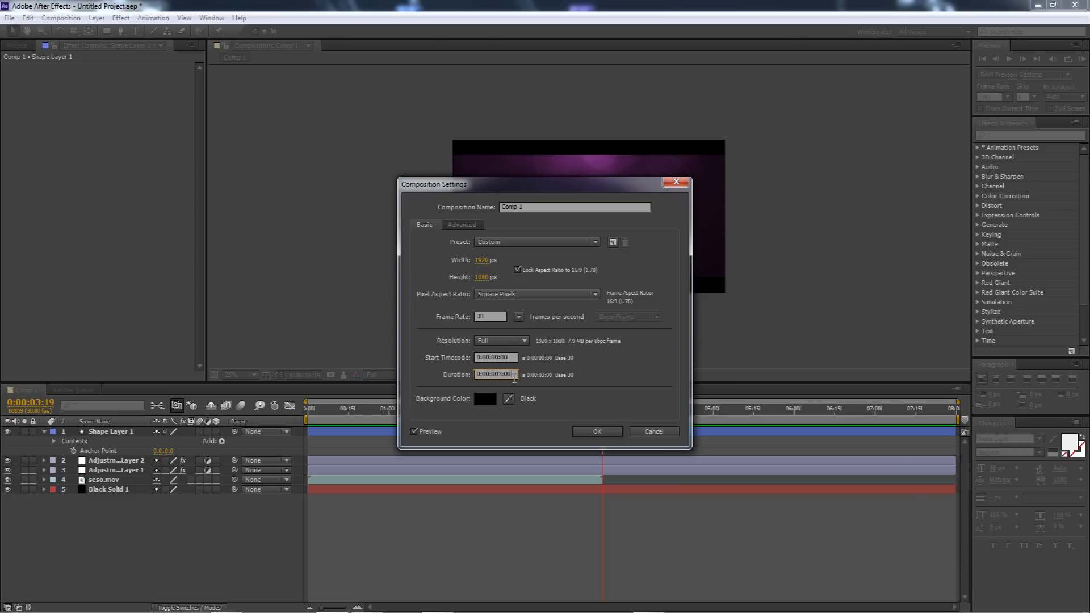
text(20)
click(597, 432)
drag(947, 411, 310, 433)
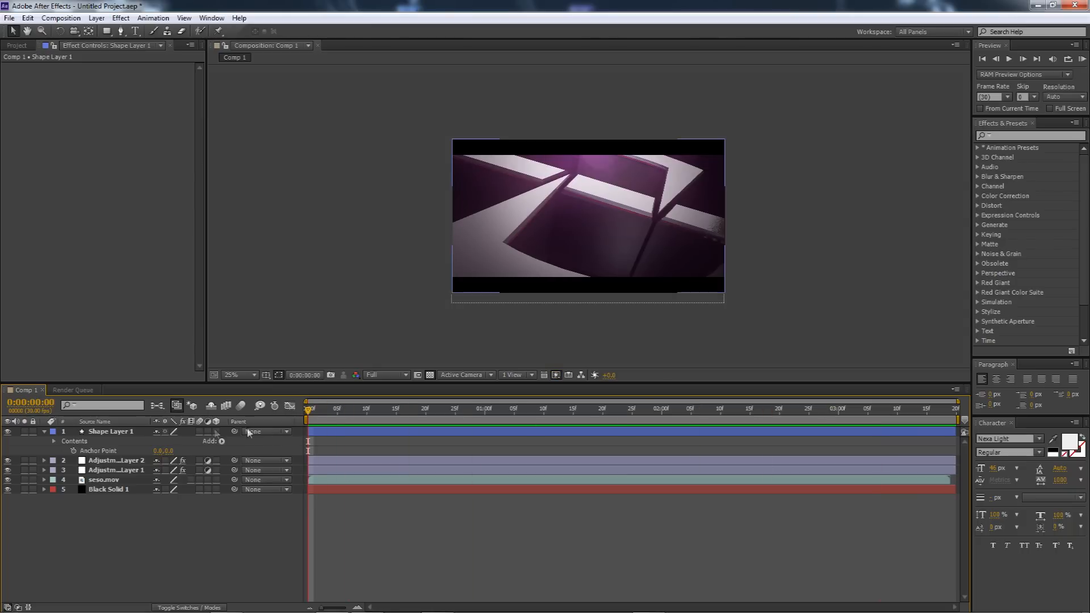
Add Comp 1 to the render queue and accept AVI output settings with RGB channels and audio output off.
click(61, 19)
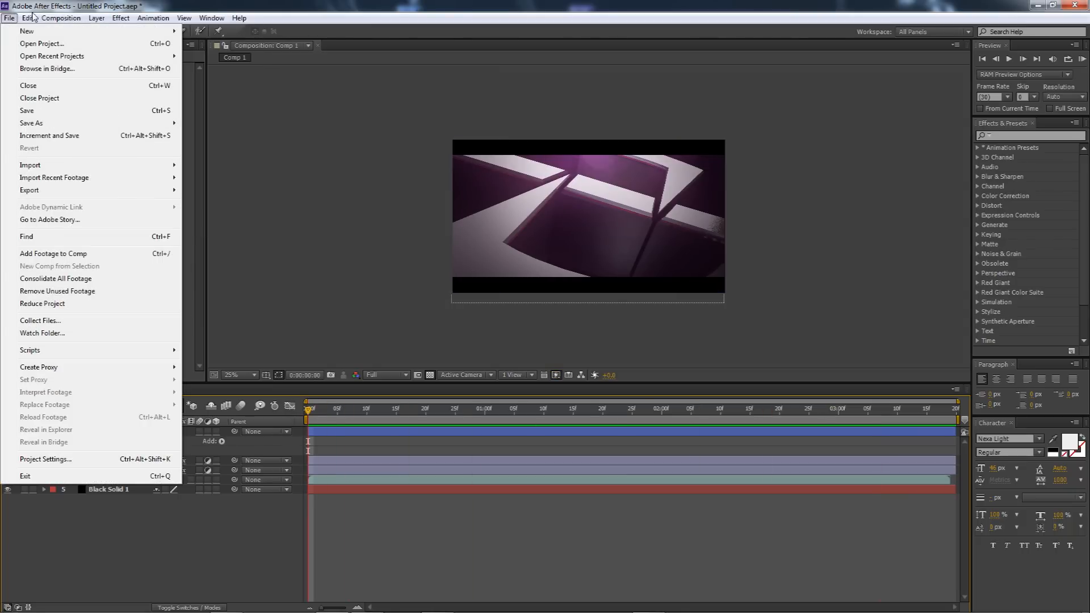
mouse_move(38, 21)
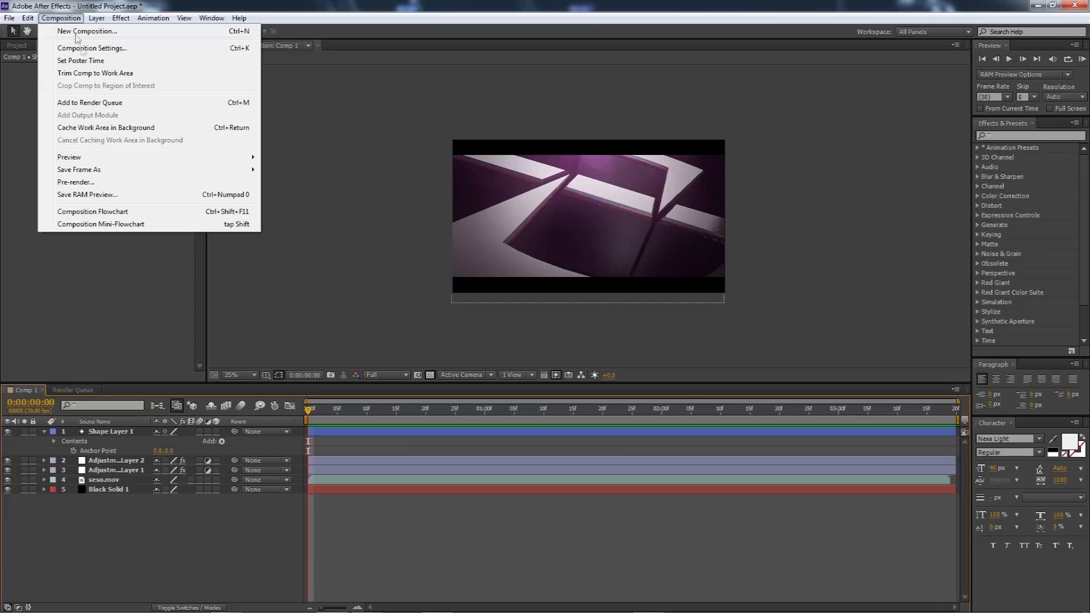
click(85, 102)
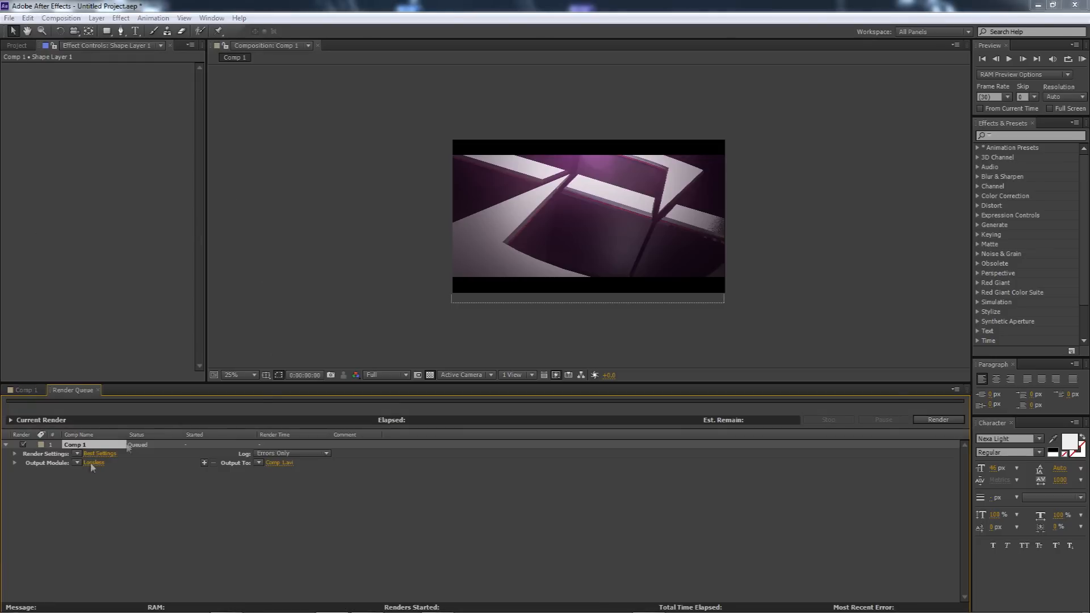
click(94, 463)
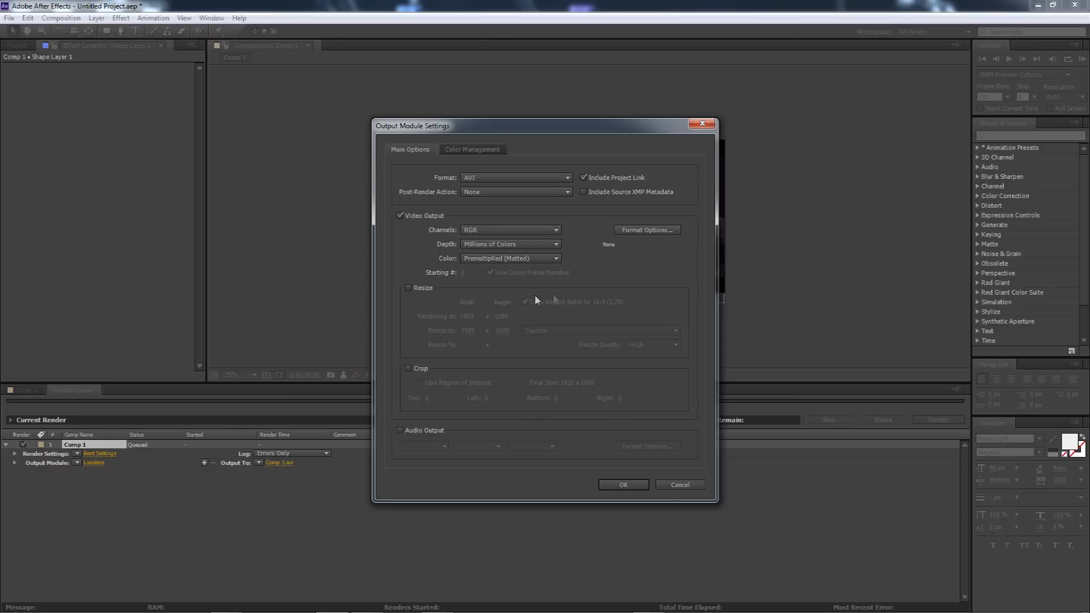
click(405, 432)
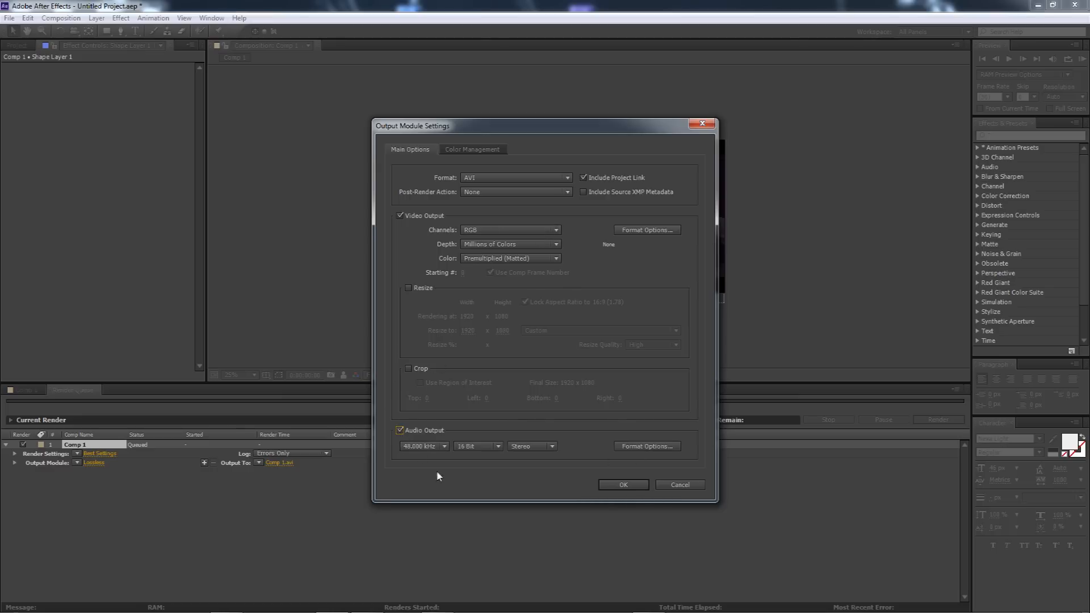
click(400, 430)
click(620, 484)
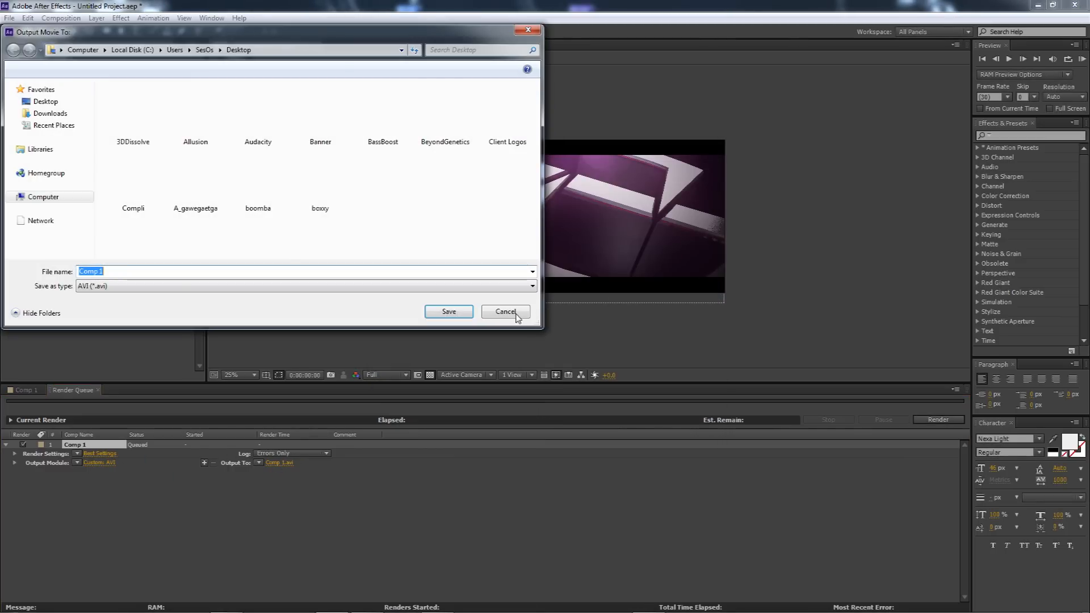
key(Return)
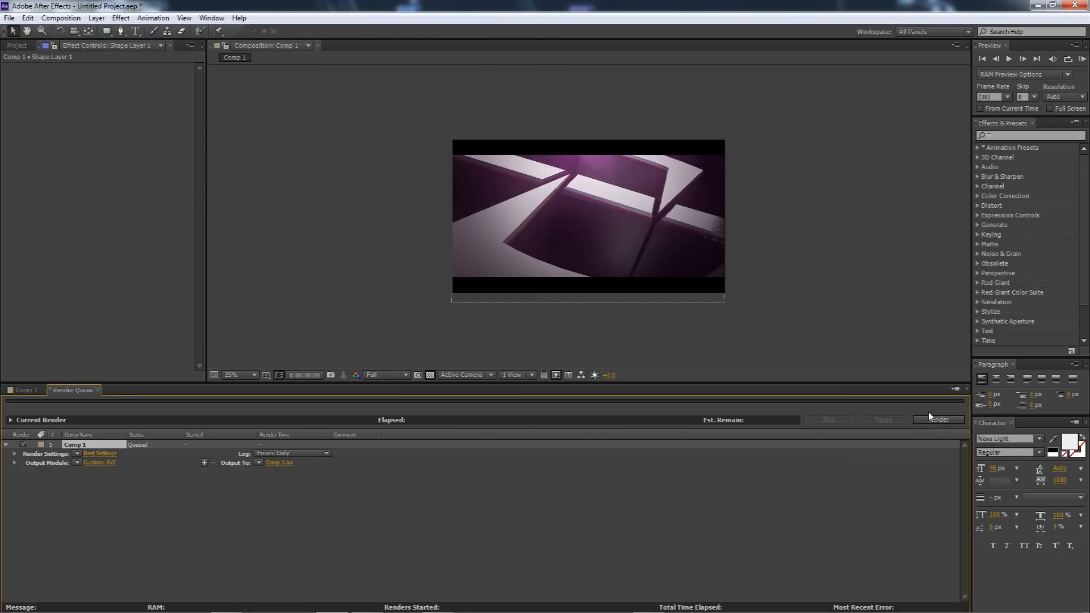
Return to the Comp 1 timeline with the project's files shown and review the animation up to 0:00:03:10.
click(17, 44)
click(25, 390)
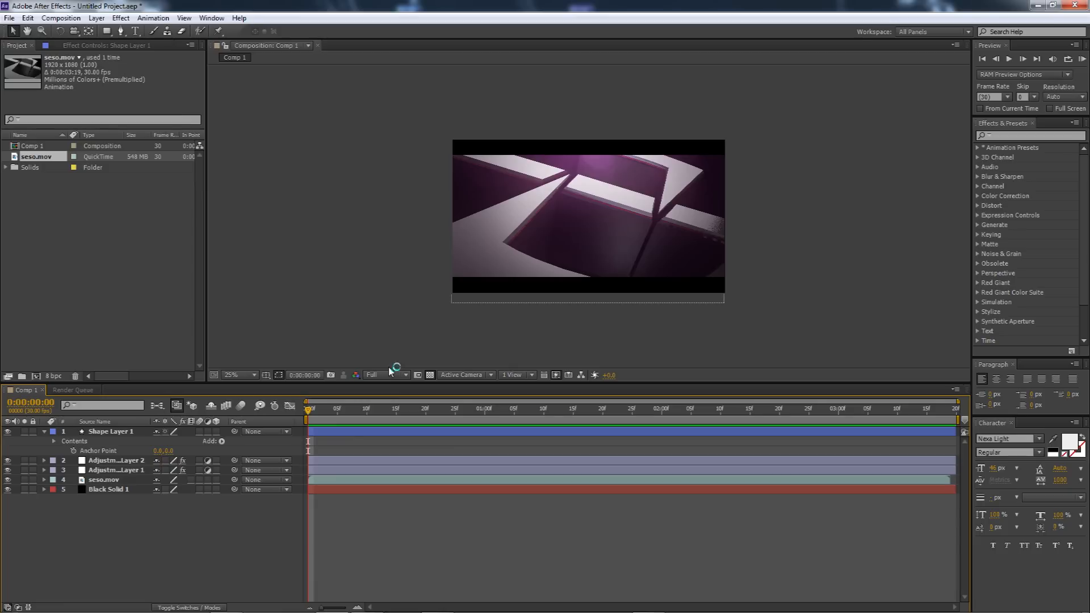
drag(503, 409, 662, 408)
drag(778, 408, 898, 417)
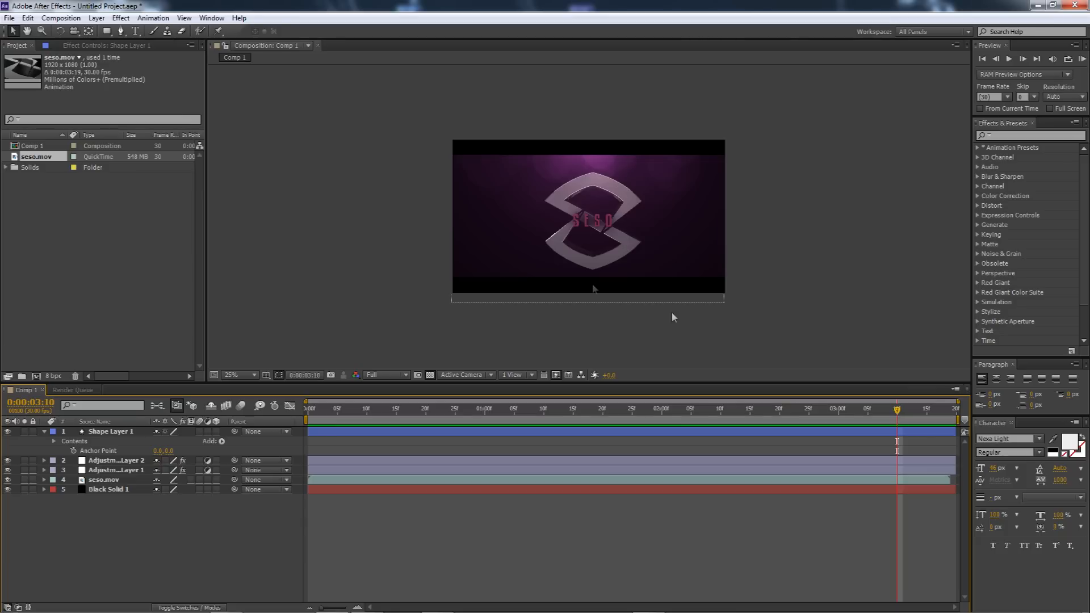
Switch to Cinema 4D, close the rendered picture, and keyframe the end cap's steps and radius on extrude object 1 at frame 0.
click(224, 600)
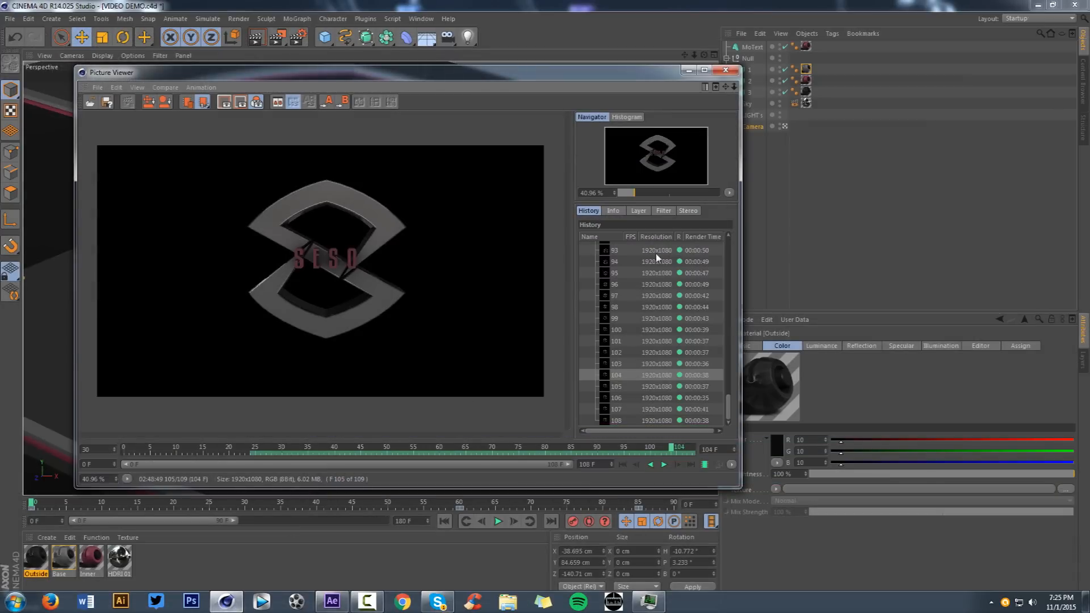
click(725, 70)
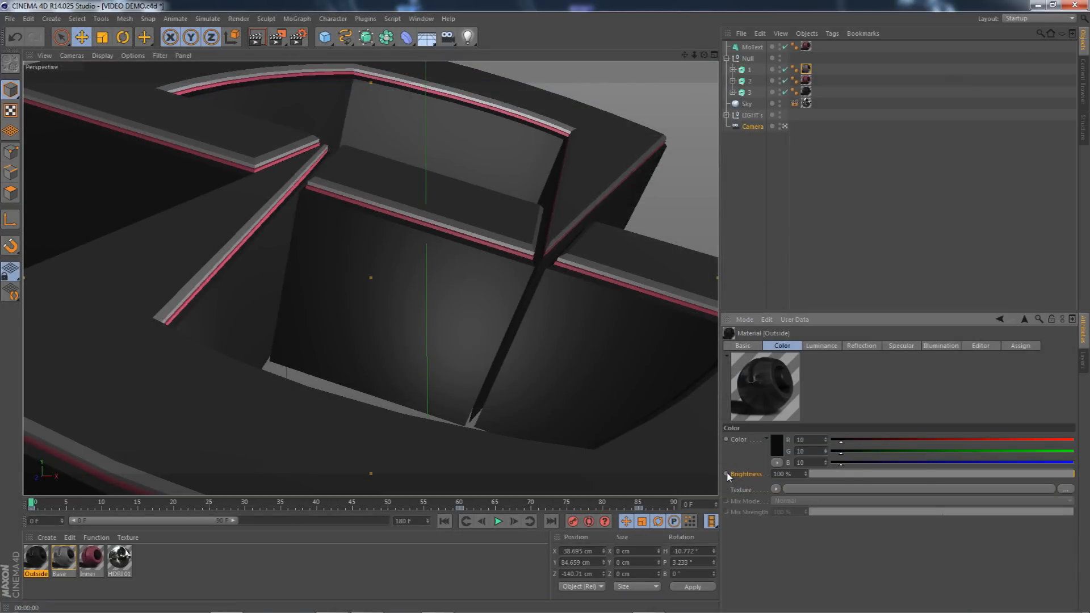
click(749, 69)
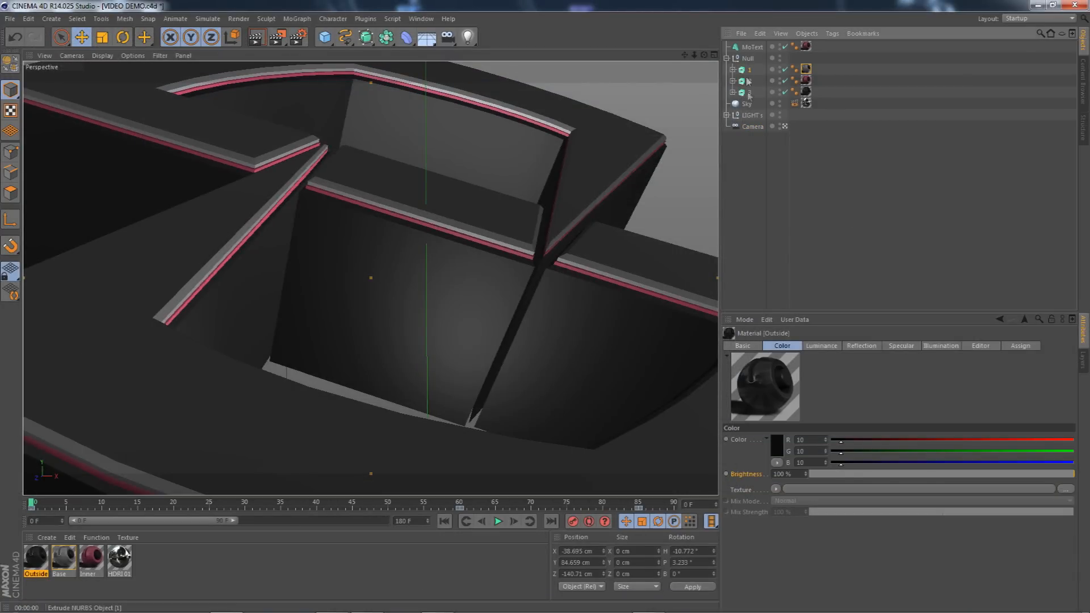
click(795, 346)
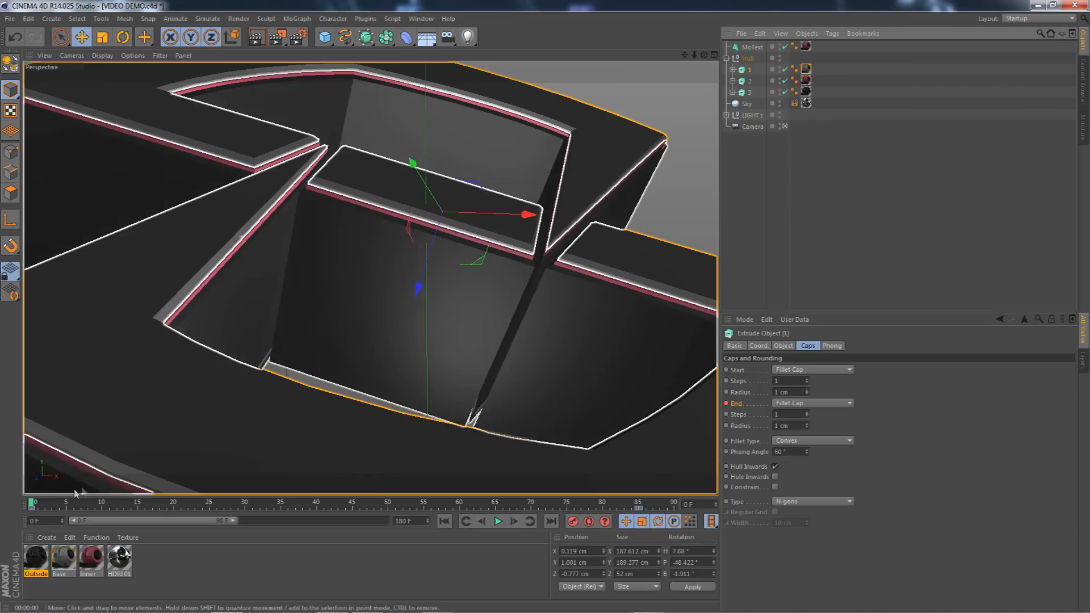
ctrl+click(726, 414)
ctrl+click(726, 426)
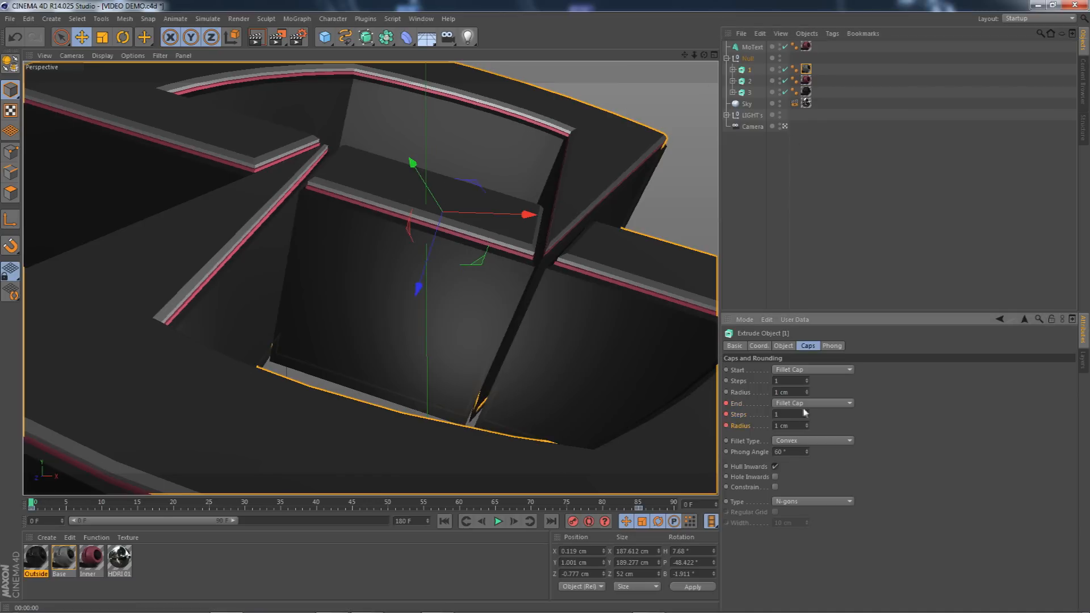
At frame 65, keyframe extrude object 1's end cap with 3 steps and a 3 cm radius.
click(495, 505)
drag(787, 414, 709, 429)
text(33)
key(Return)
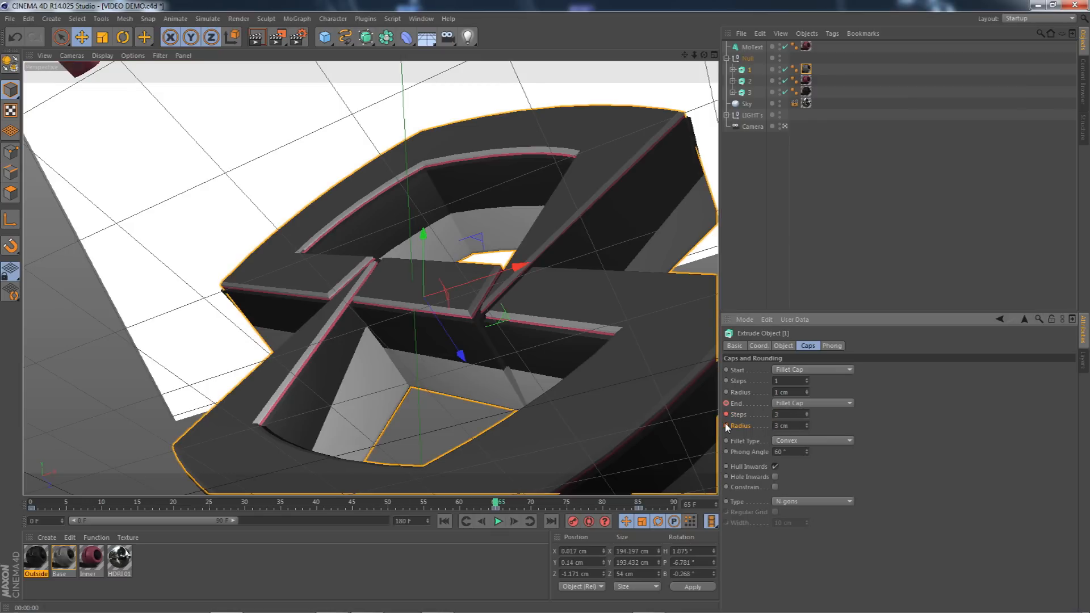
Leave the camera view and examine the animated bevel up close around frame 30.
drag(471, 505, 253, 503)
click(791, 127)
click(785, 127)
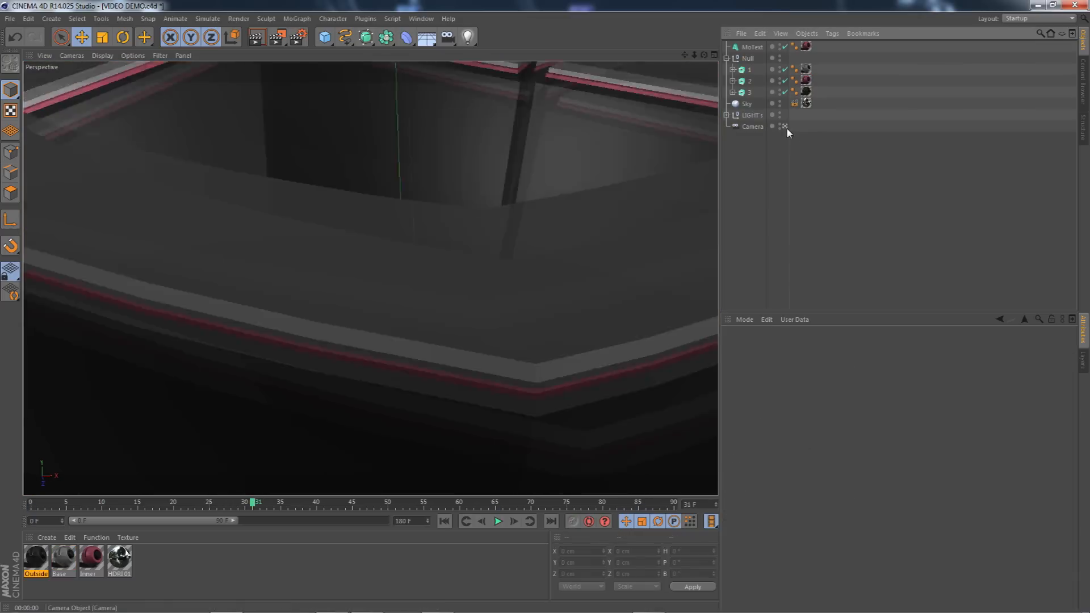
drag(694, 55, 562, 64)
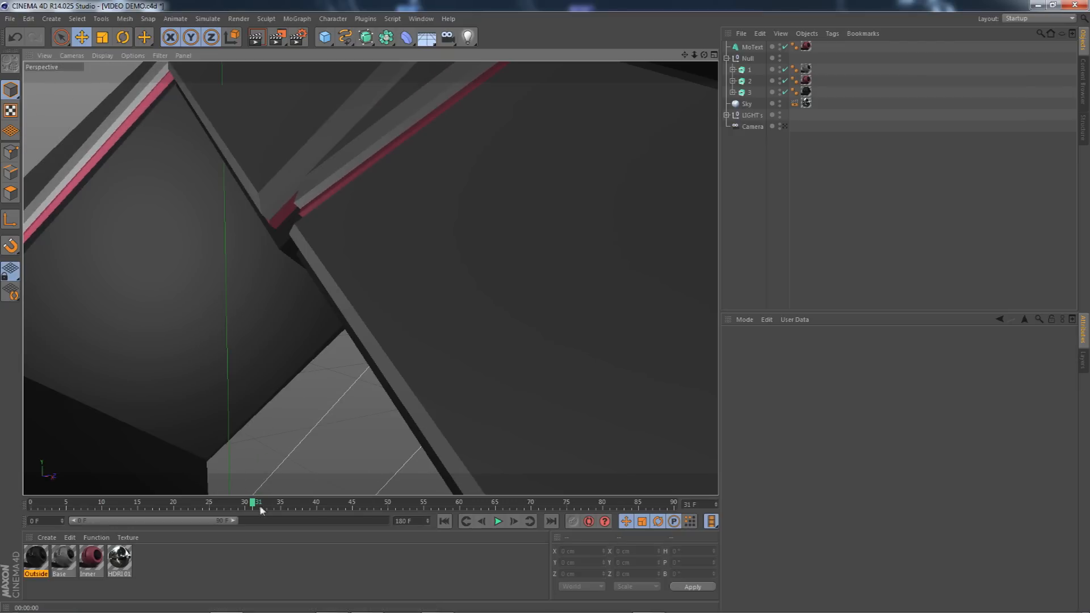
mouse_move(253, 502)
mouse_down()
mouse_move(637, 499)
mouse_move(352, 499)
mouse_move(245, 484)
mouse_up()
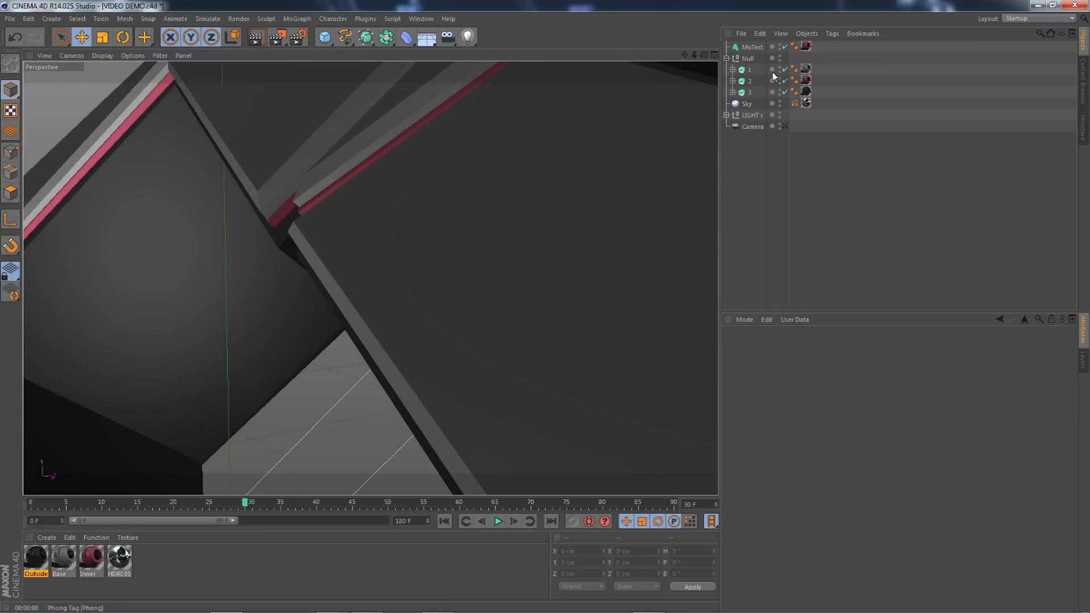
click(246, 484)
Keyframe extrude object 1's start cap steps and radius at frame 0, and set them to 3 and 3 cm at frame 65.
mouse_move(30, 503)
mouse_down()
mouse_move(380, 503)
mouse_move(30, 503)
mouse_up()
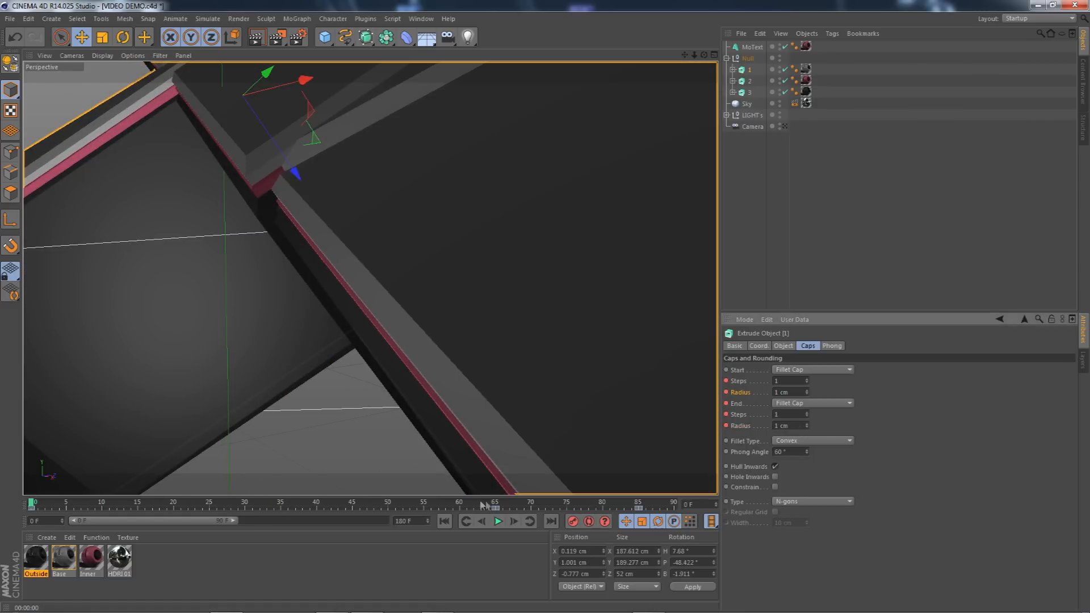
click(495, 503)
drag(799, 382, 727, 404)
text(33)
key(Return)
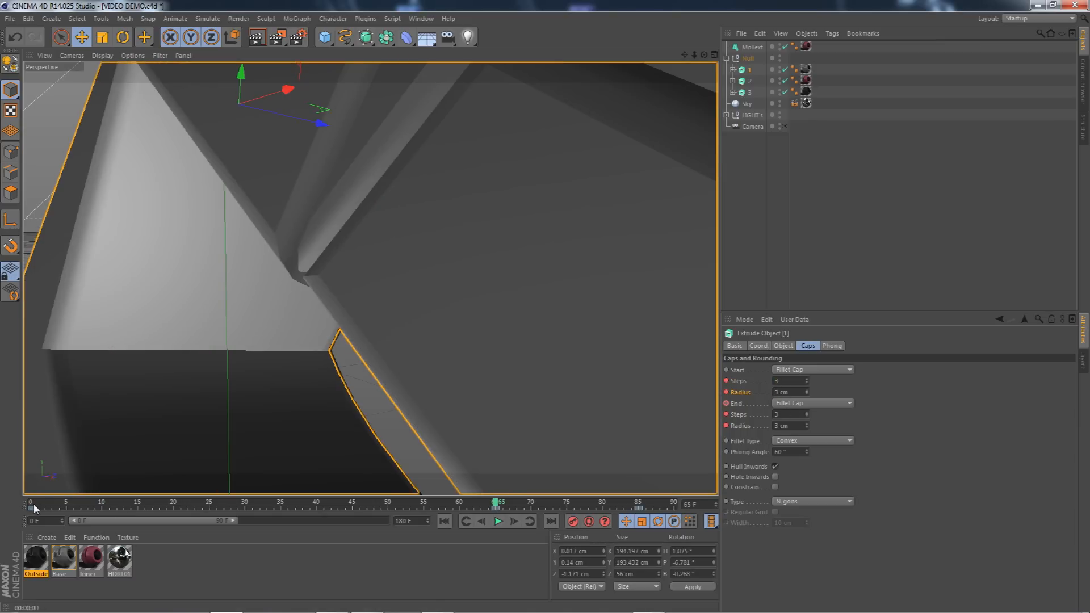
Return to frame 0, add a Bend deformer to the scene, and switch back to After Effects.
drag(37, 505, 27, 425)
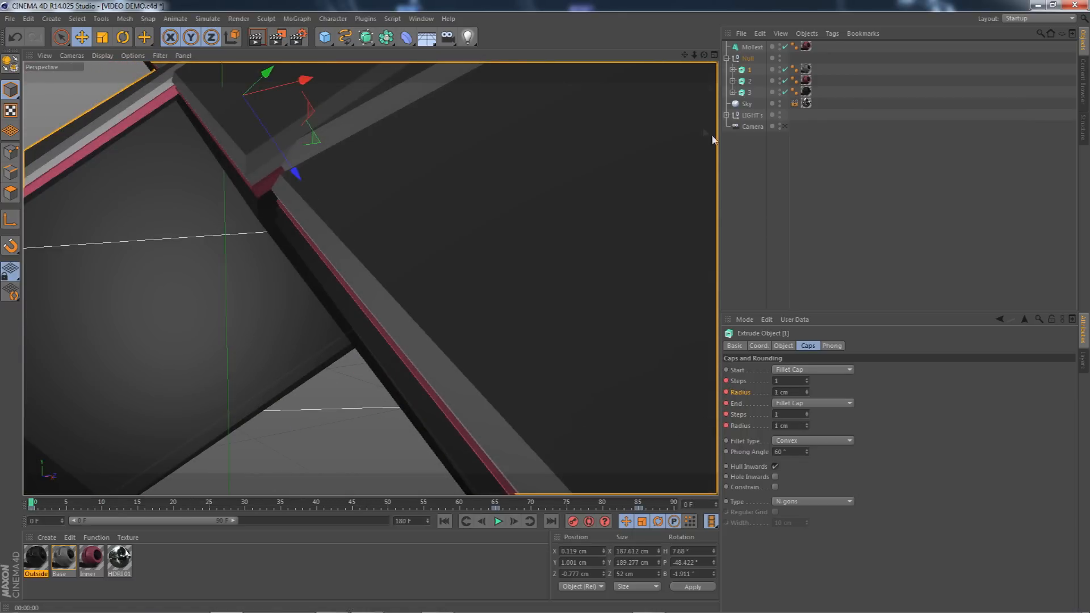
drag(693, 55, 574, 60)
drag(410, 39, 446, 48)
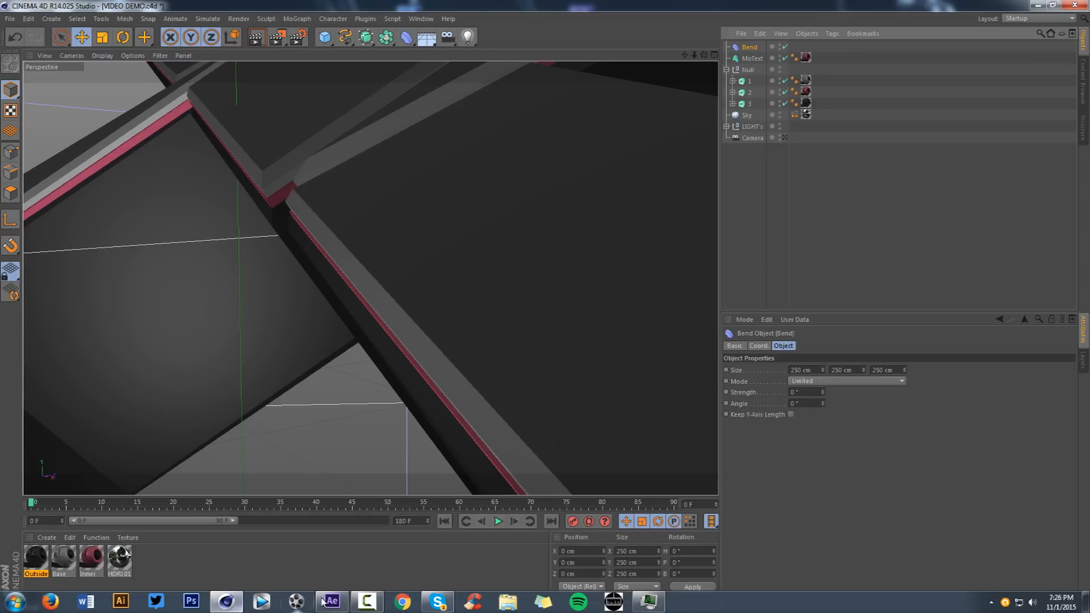
click(322, 602)
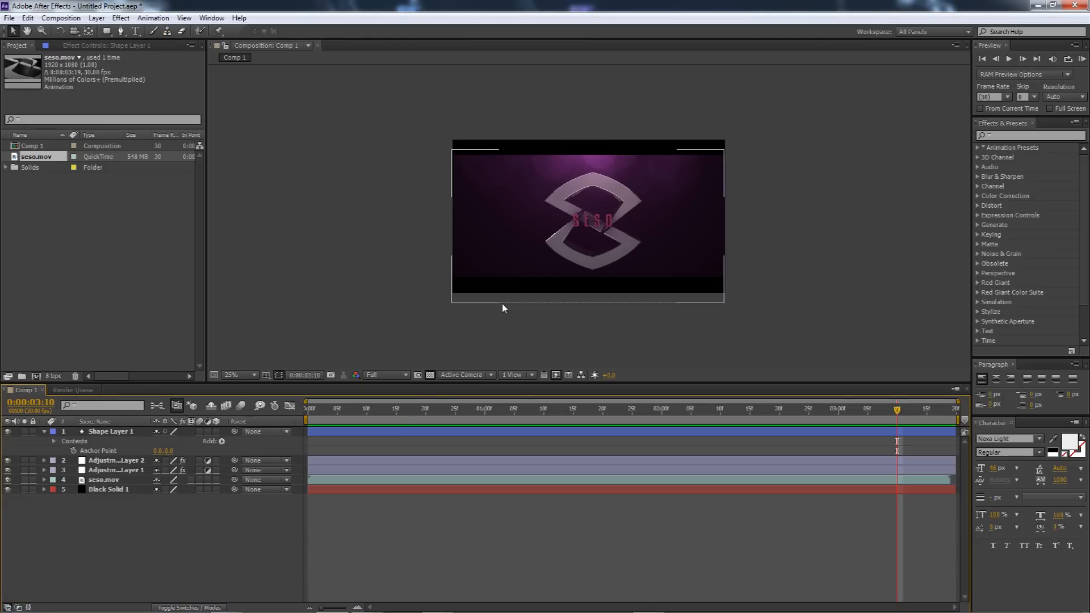